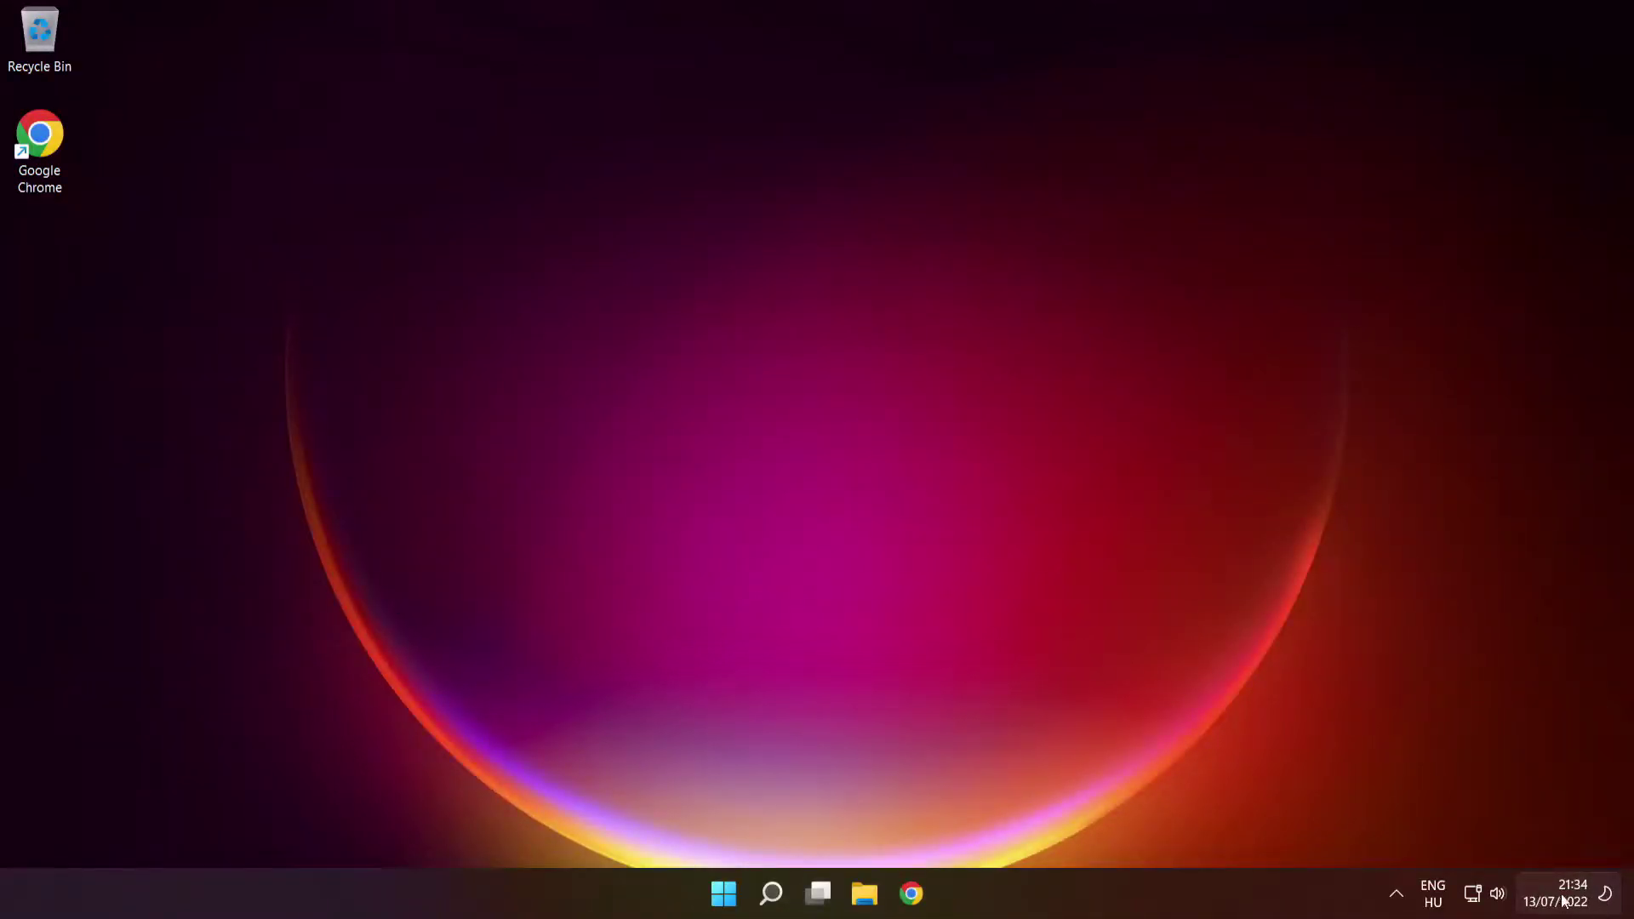
Step: Show the taskbar clock's shortcut menu with Adjust date and time
right_click(1576, 899)
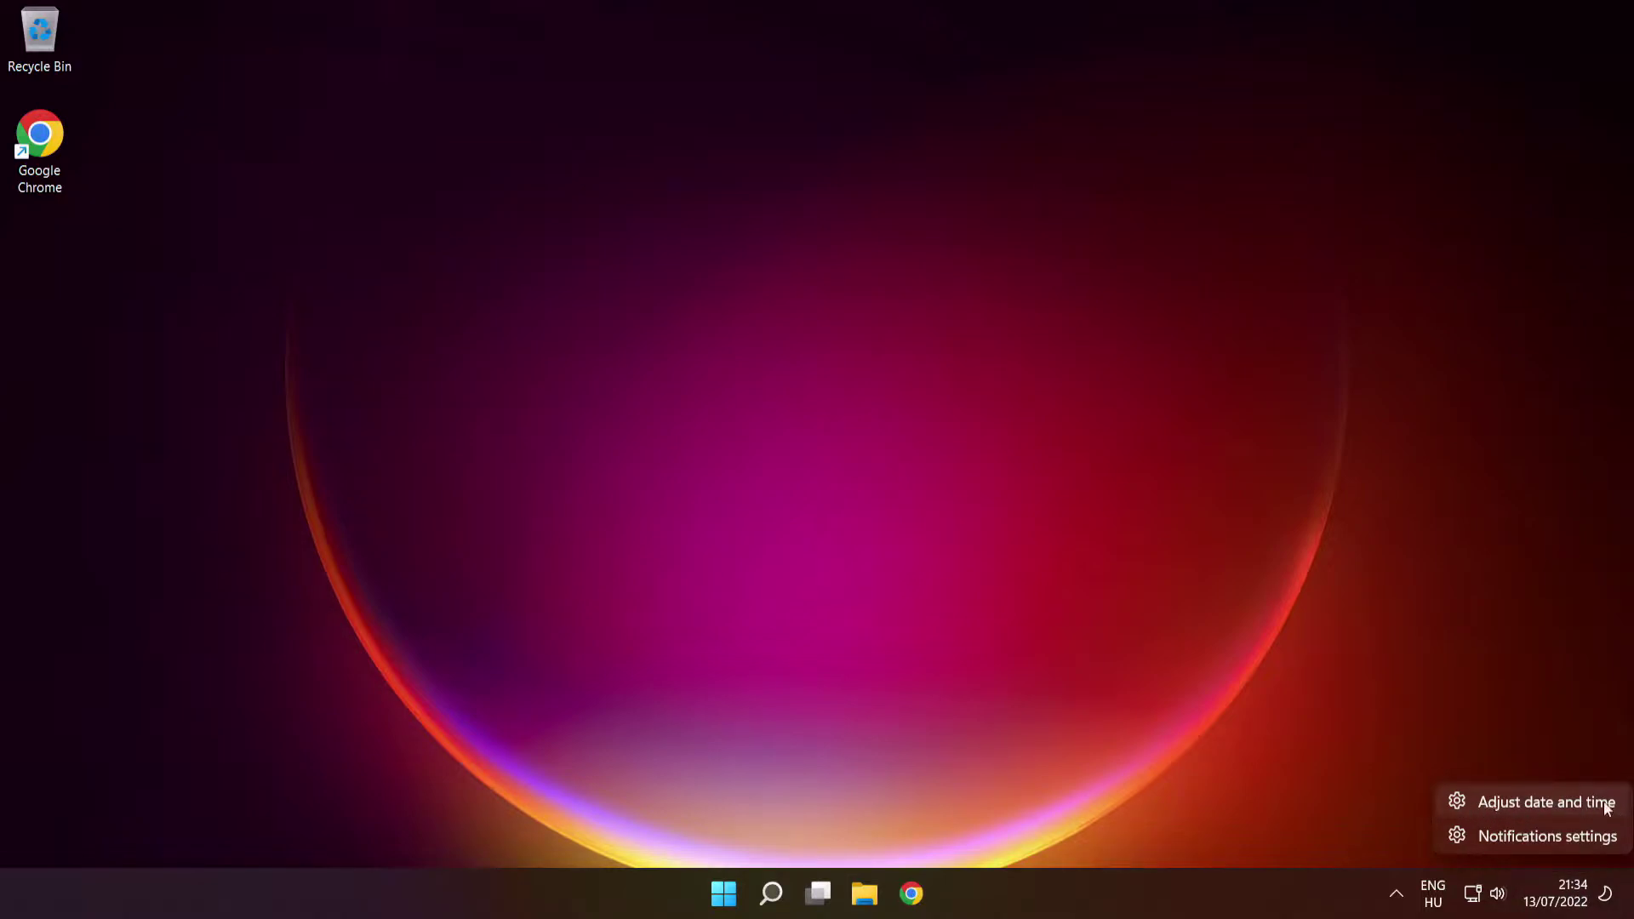
Step: Toggle automatic time off and on, sync the clock with time.windows.com, then close Settings
click(1560, 804)
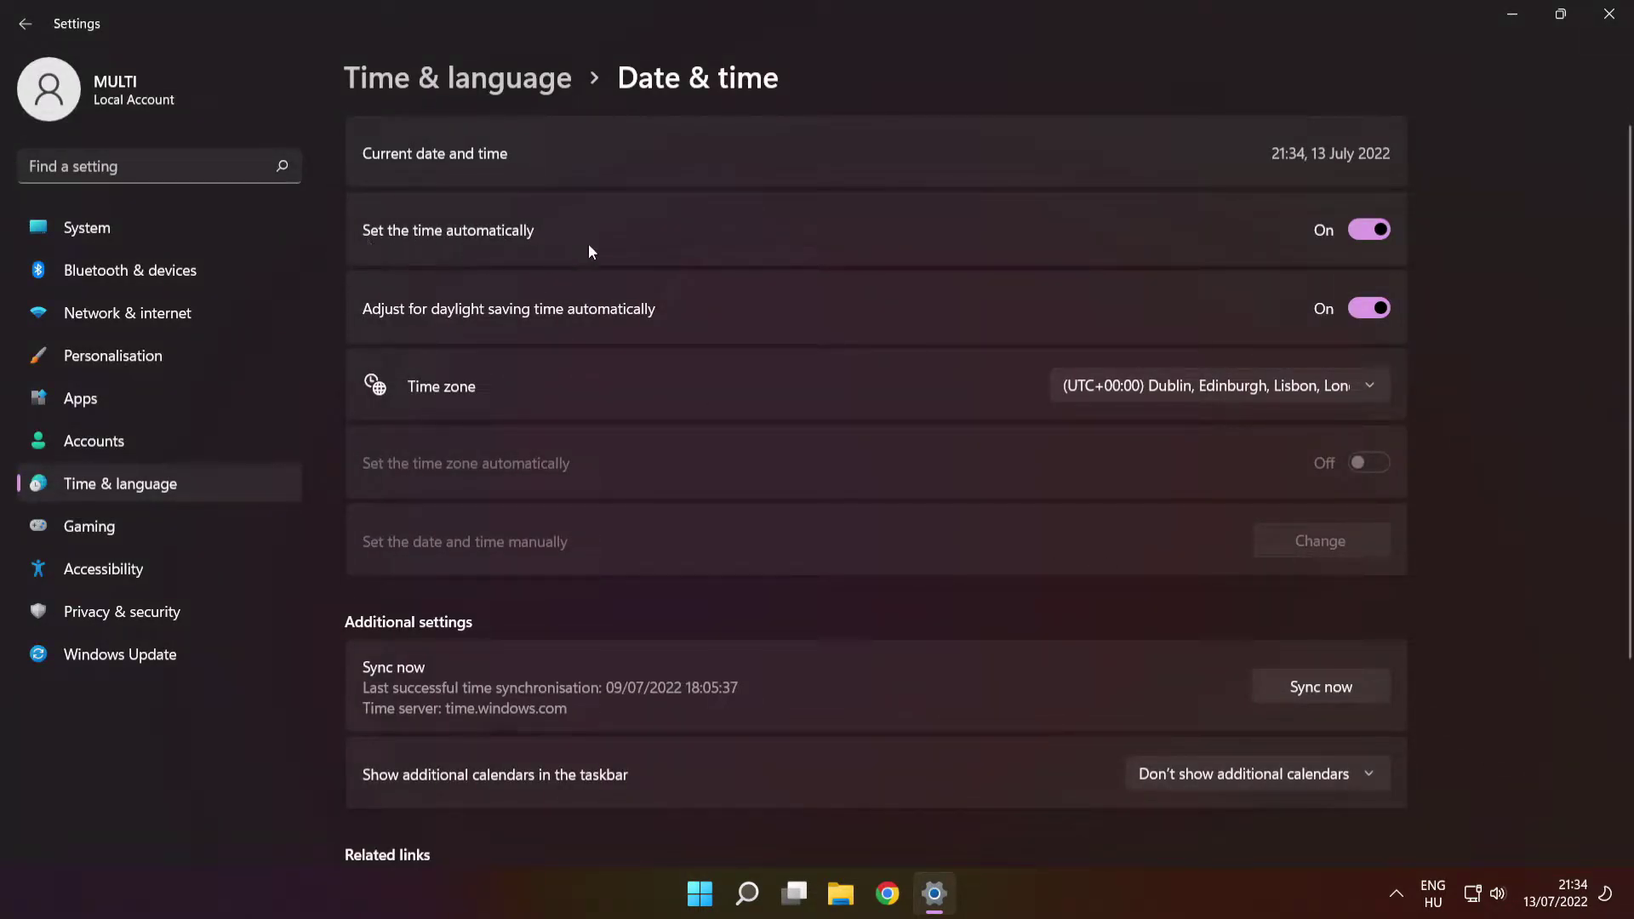
click(1370, 232)
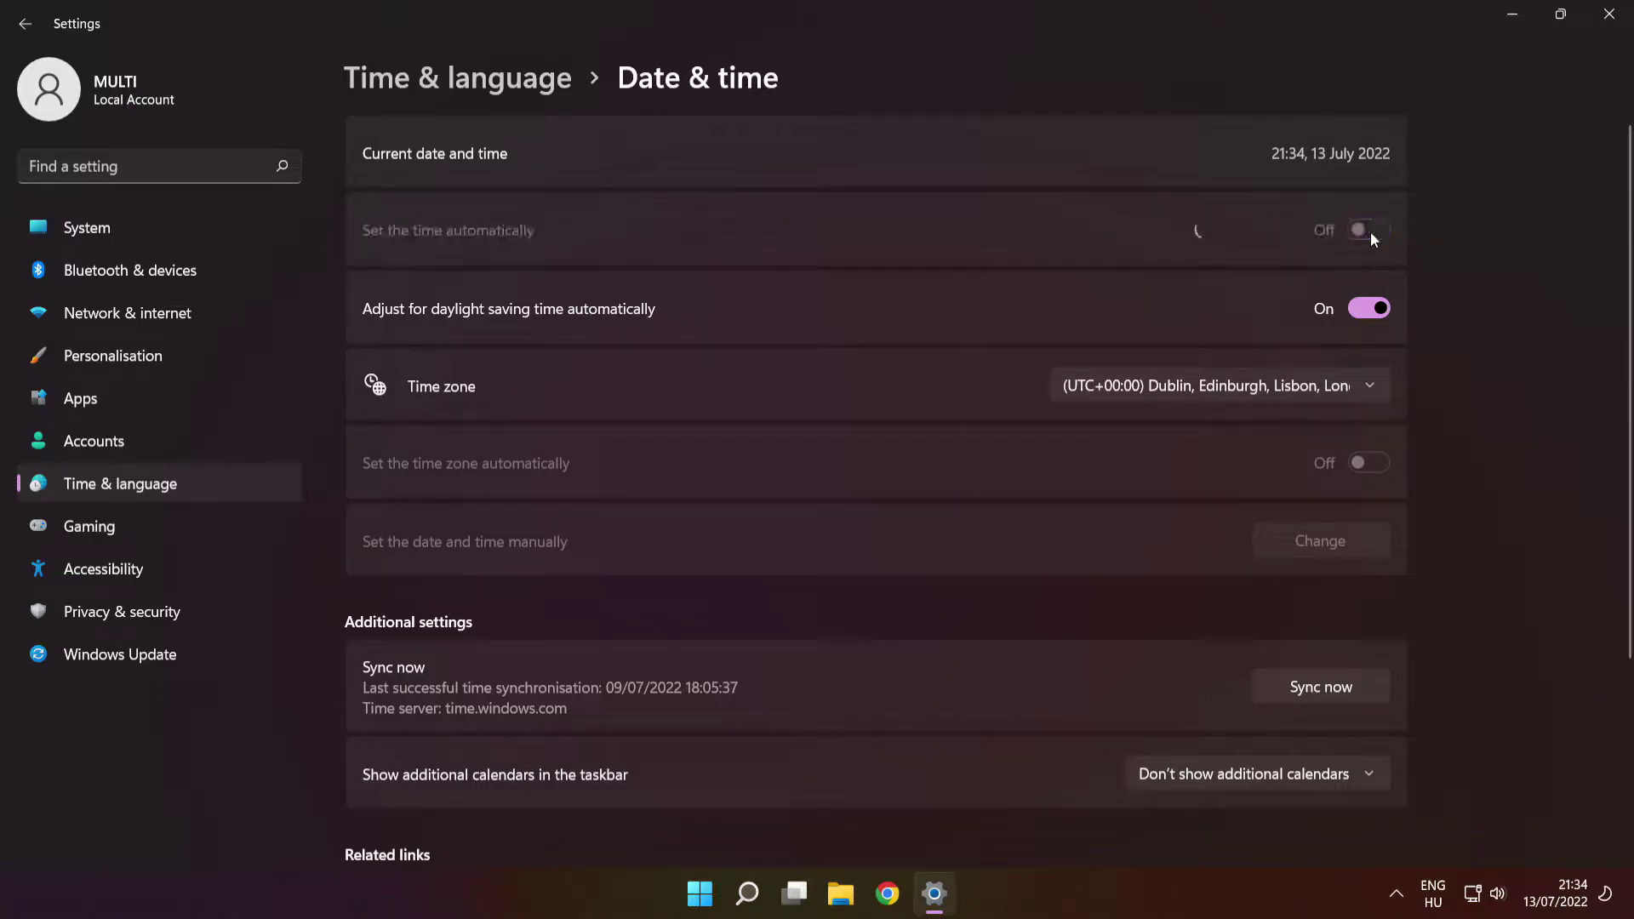
click(1370, 231)
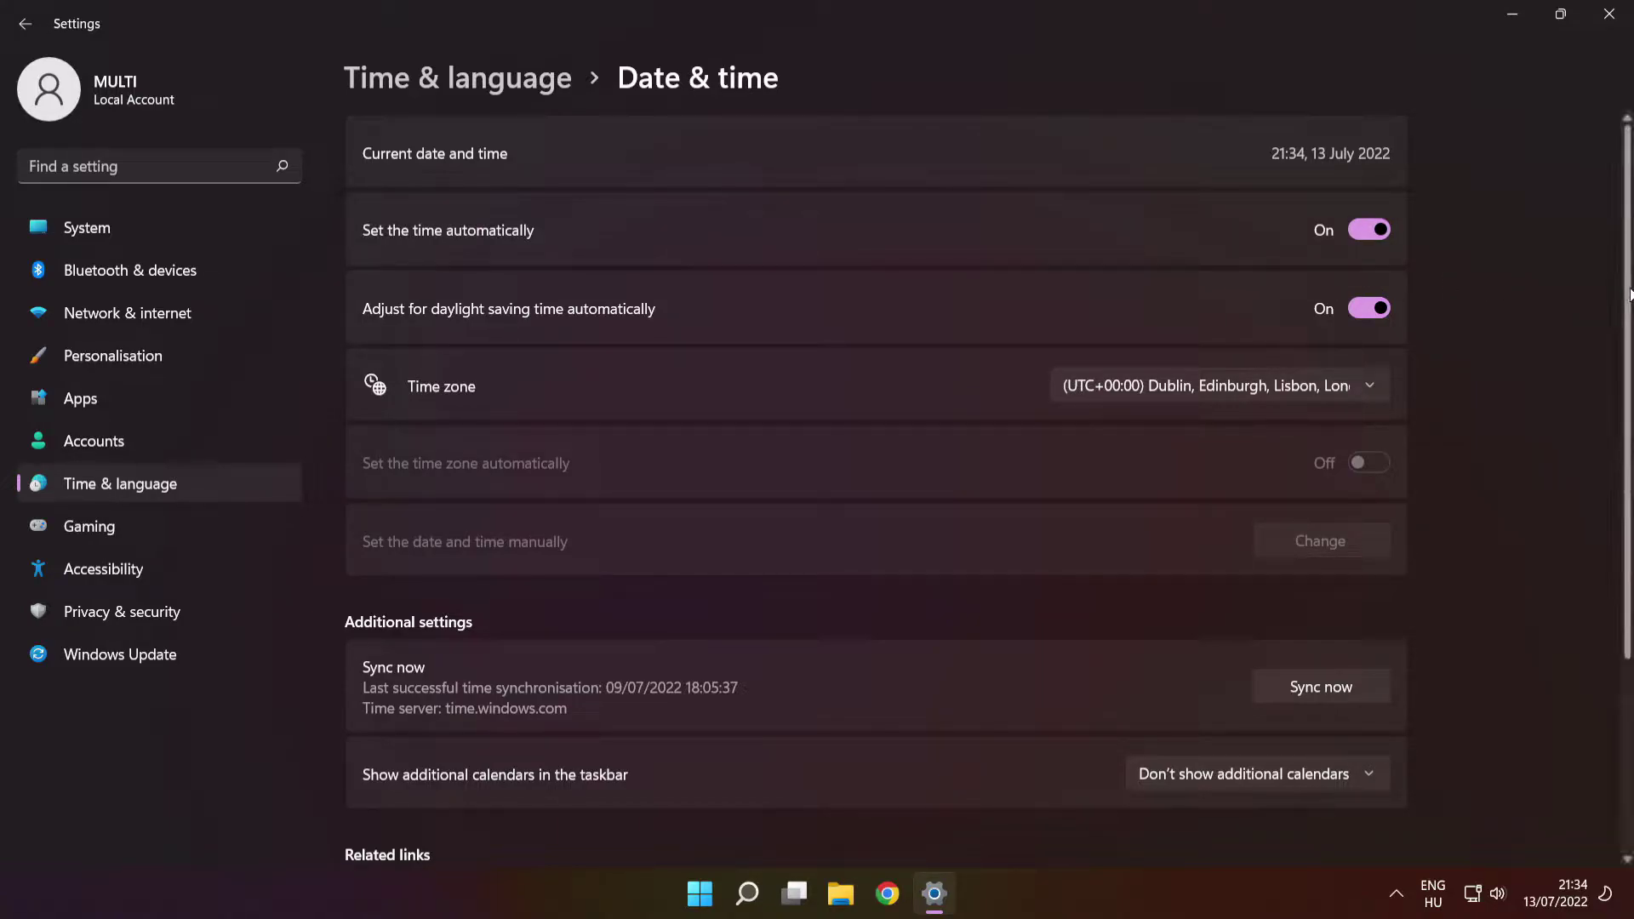
scroll(1599, 366, down, 3)
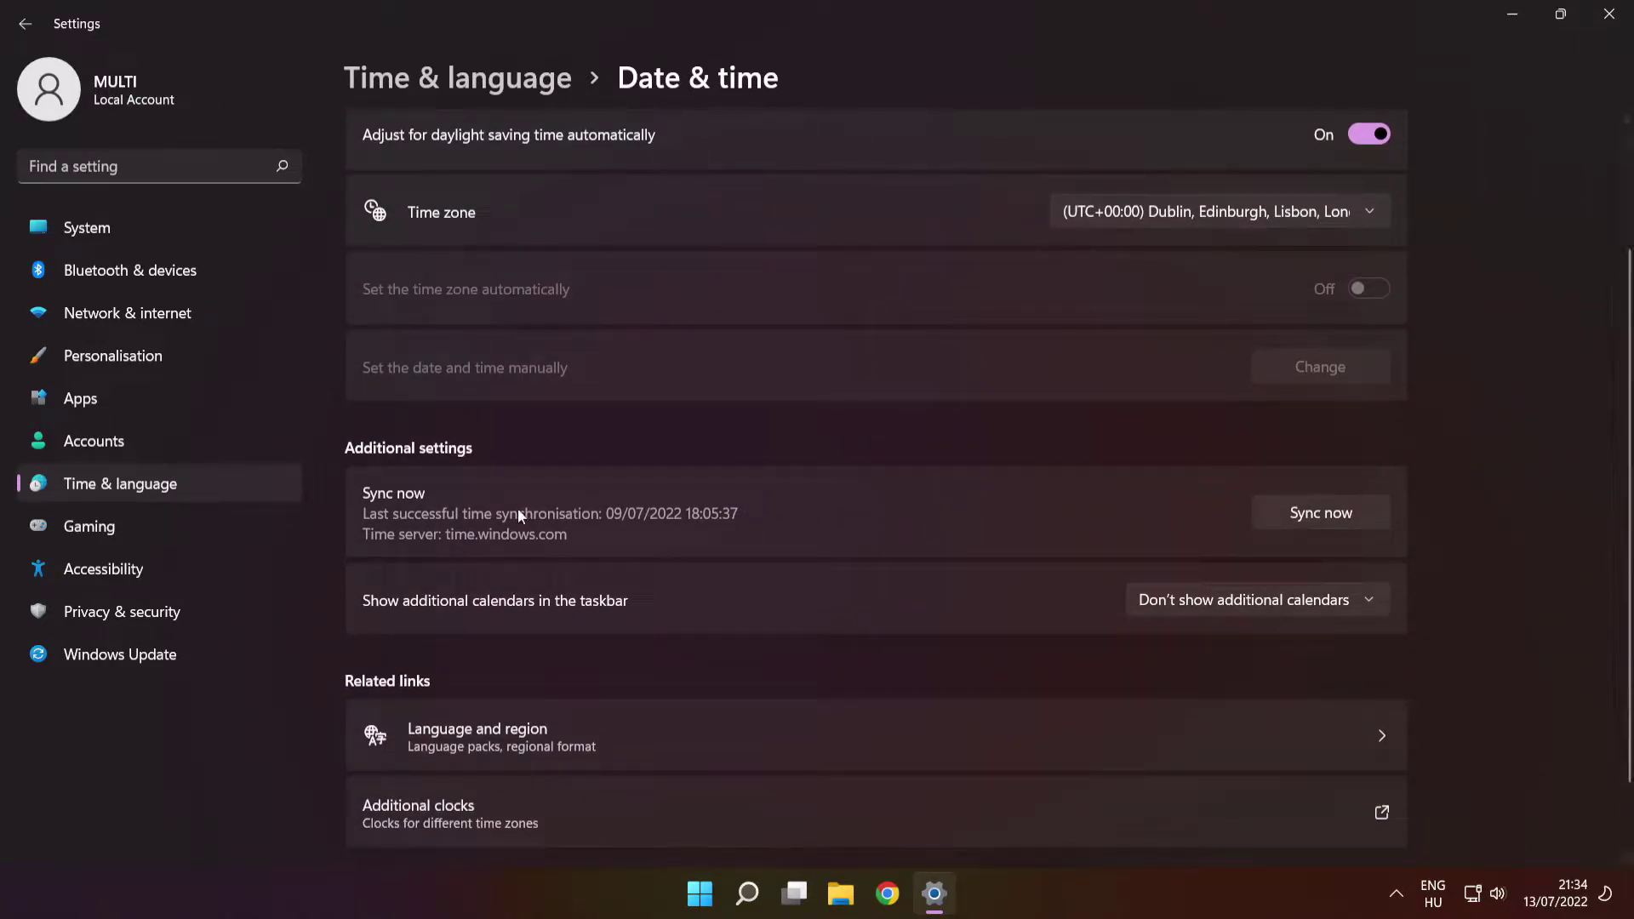
click(1331, 512)
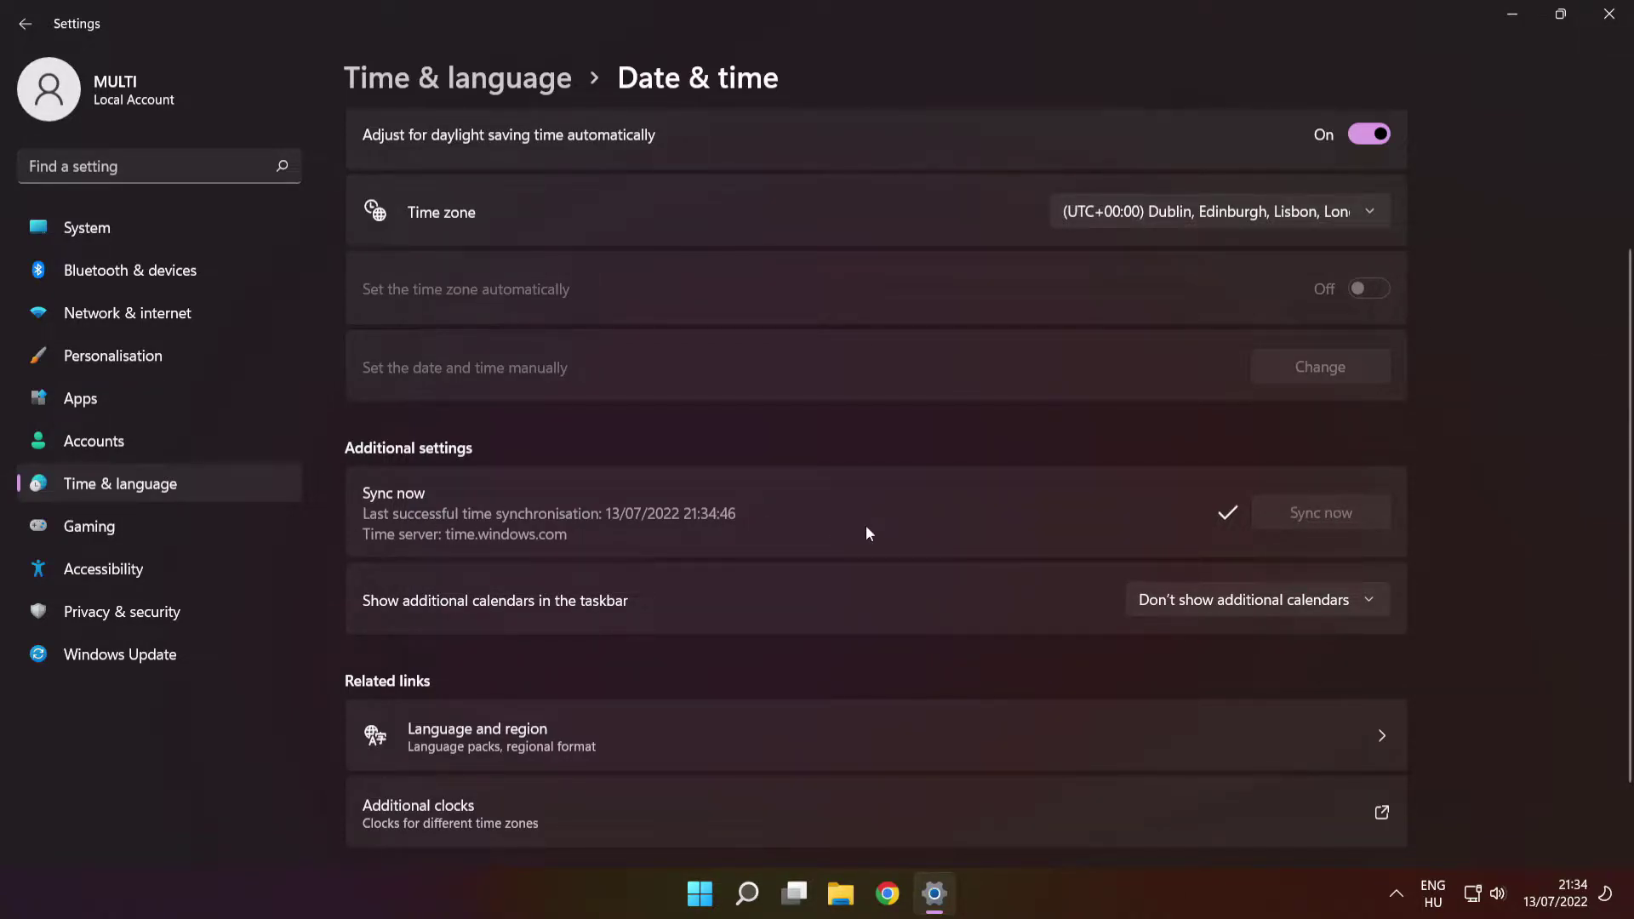
scroll(866, 527, down, 2)
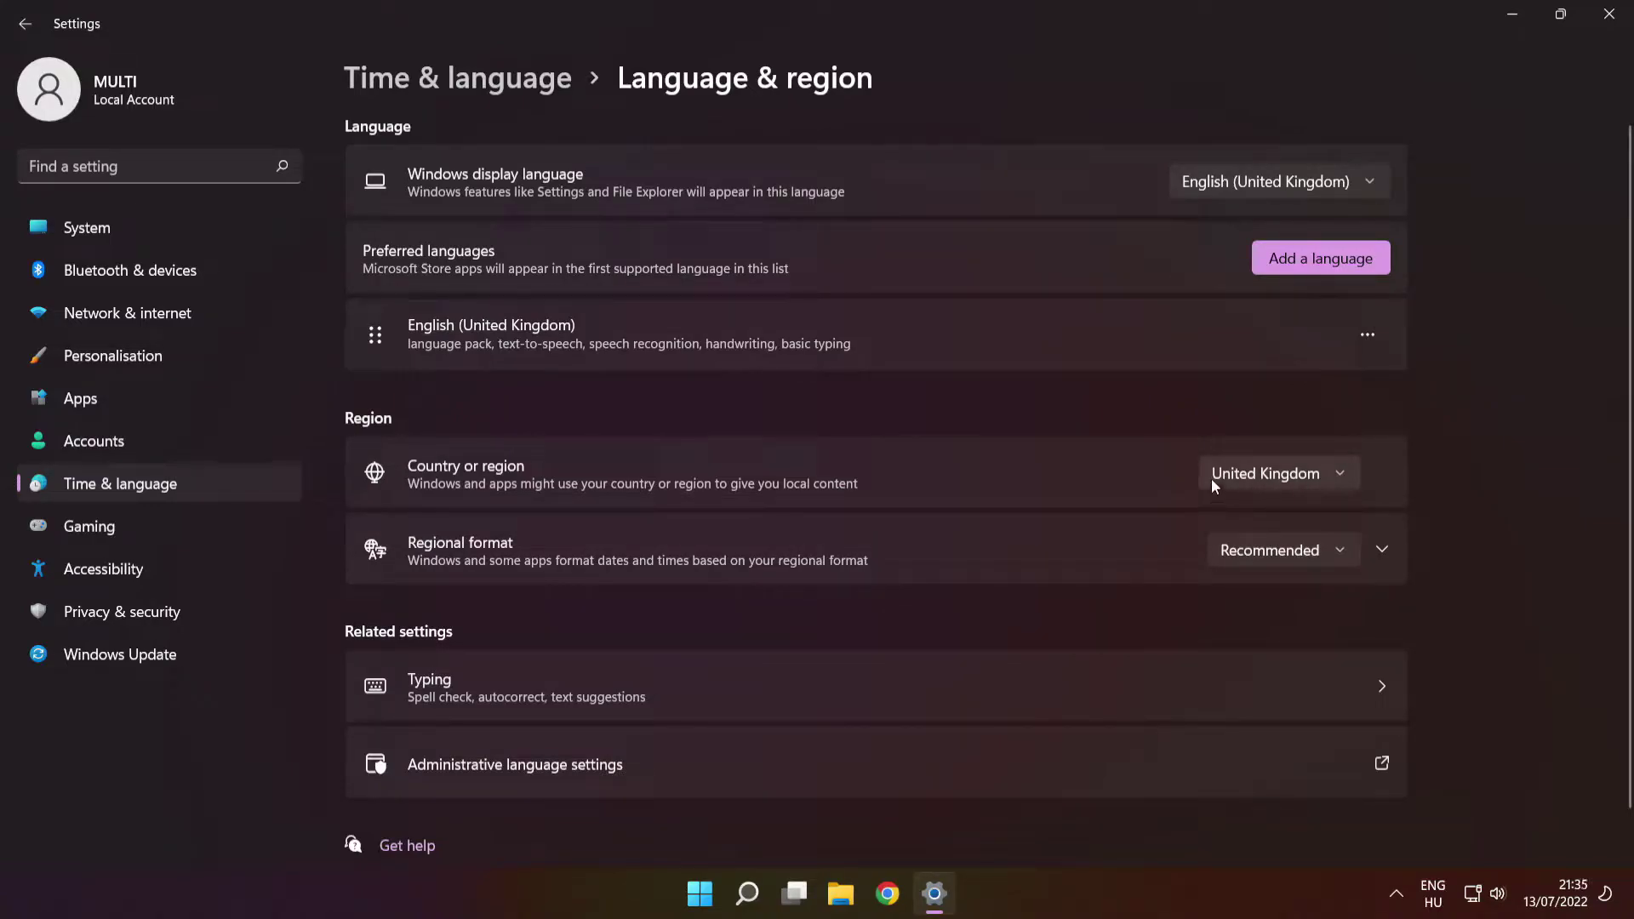
click(1611, 22)
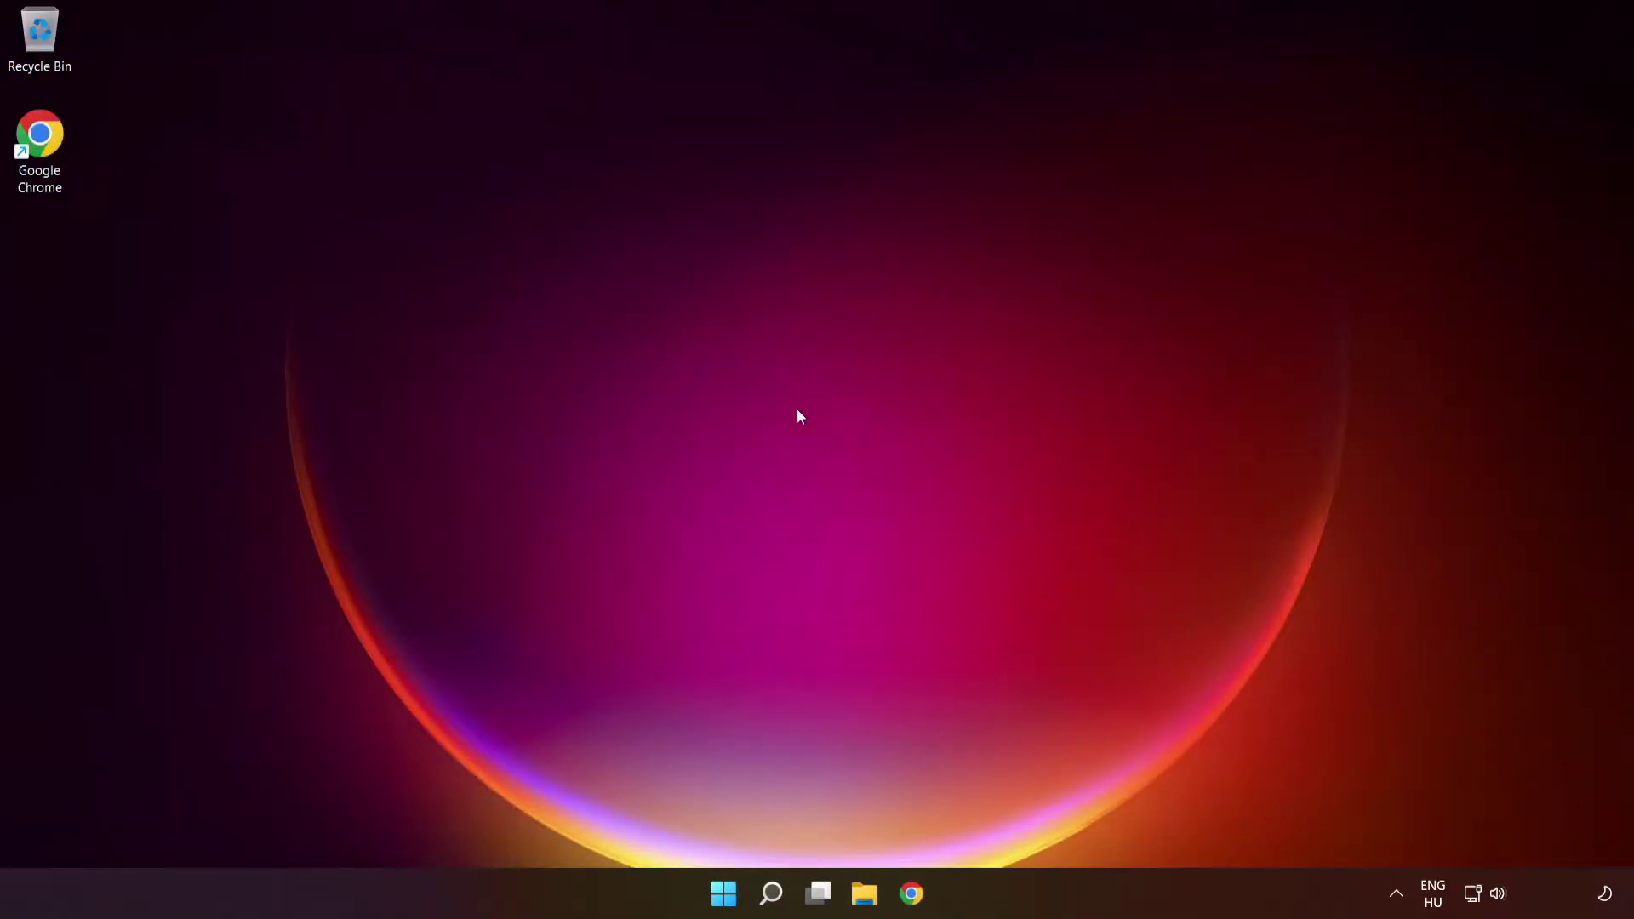
Step: Search 'updates', open Check for updates, and resume Windows updates
click(770, 895)
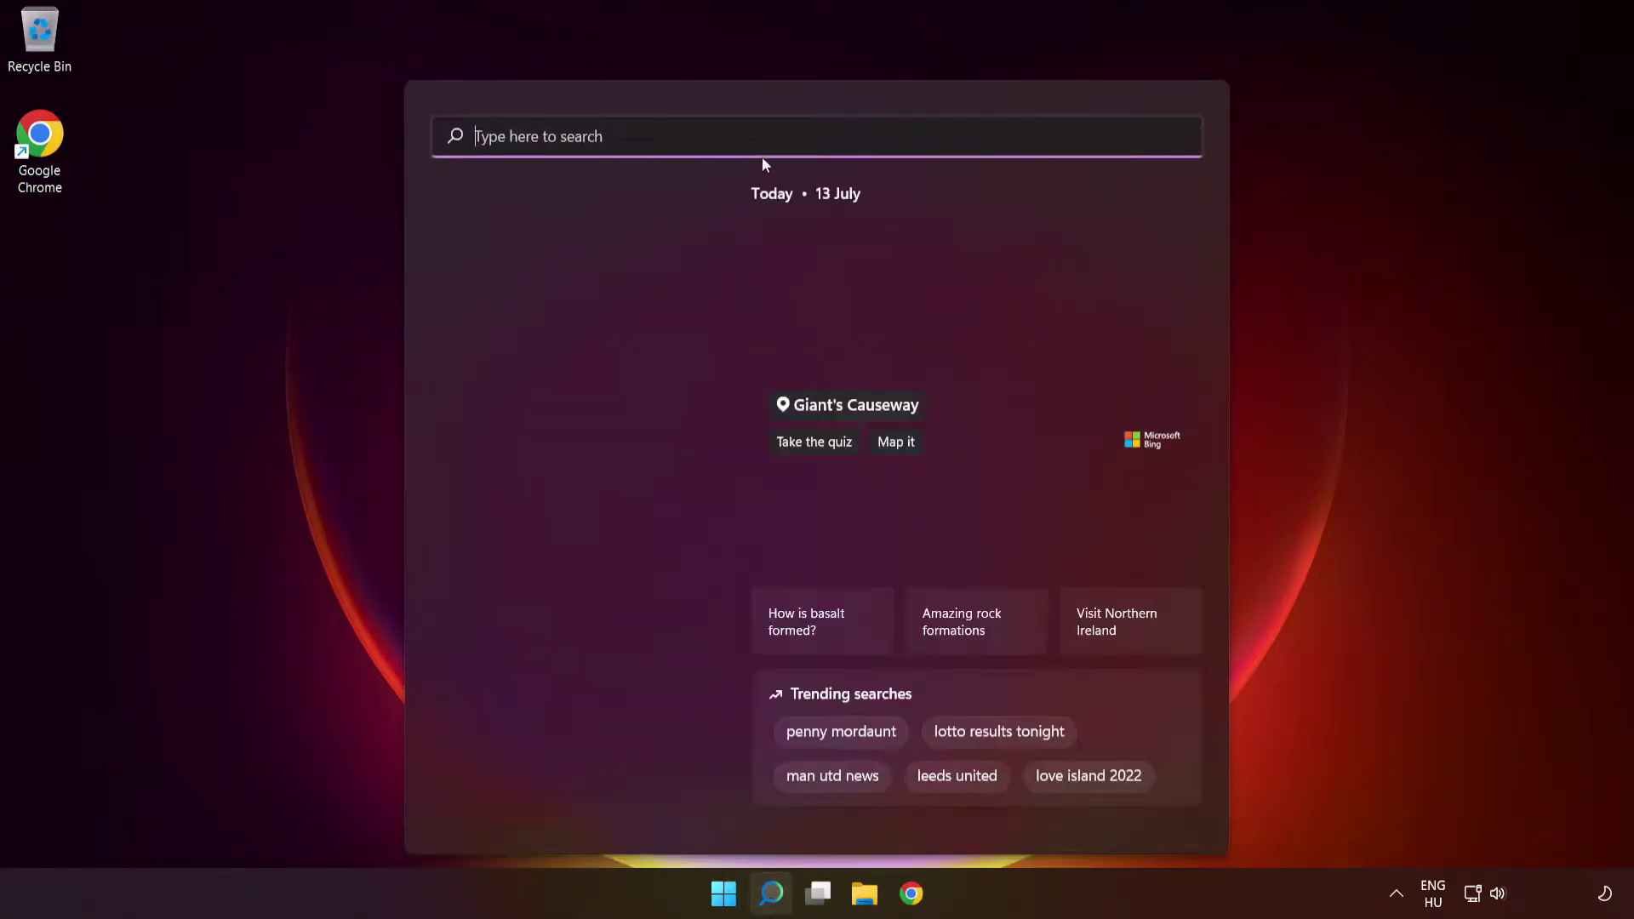
text(updates)
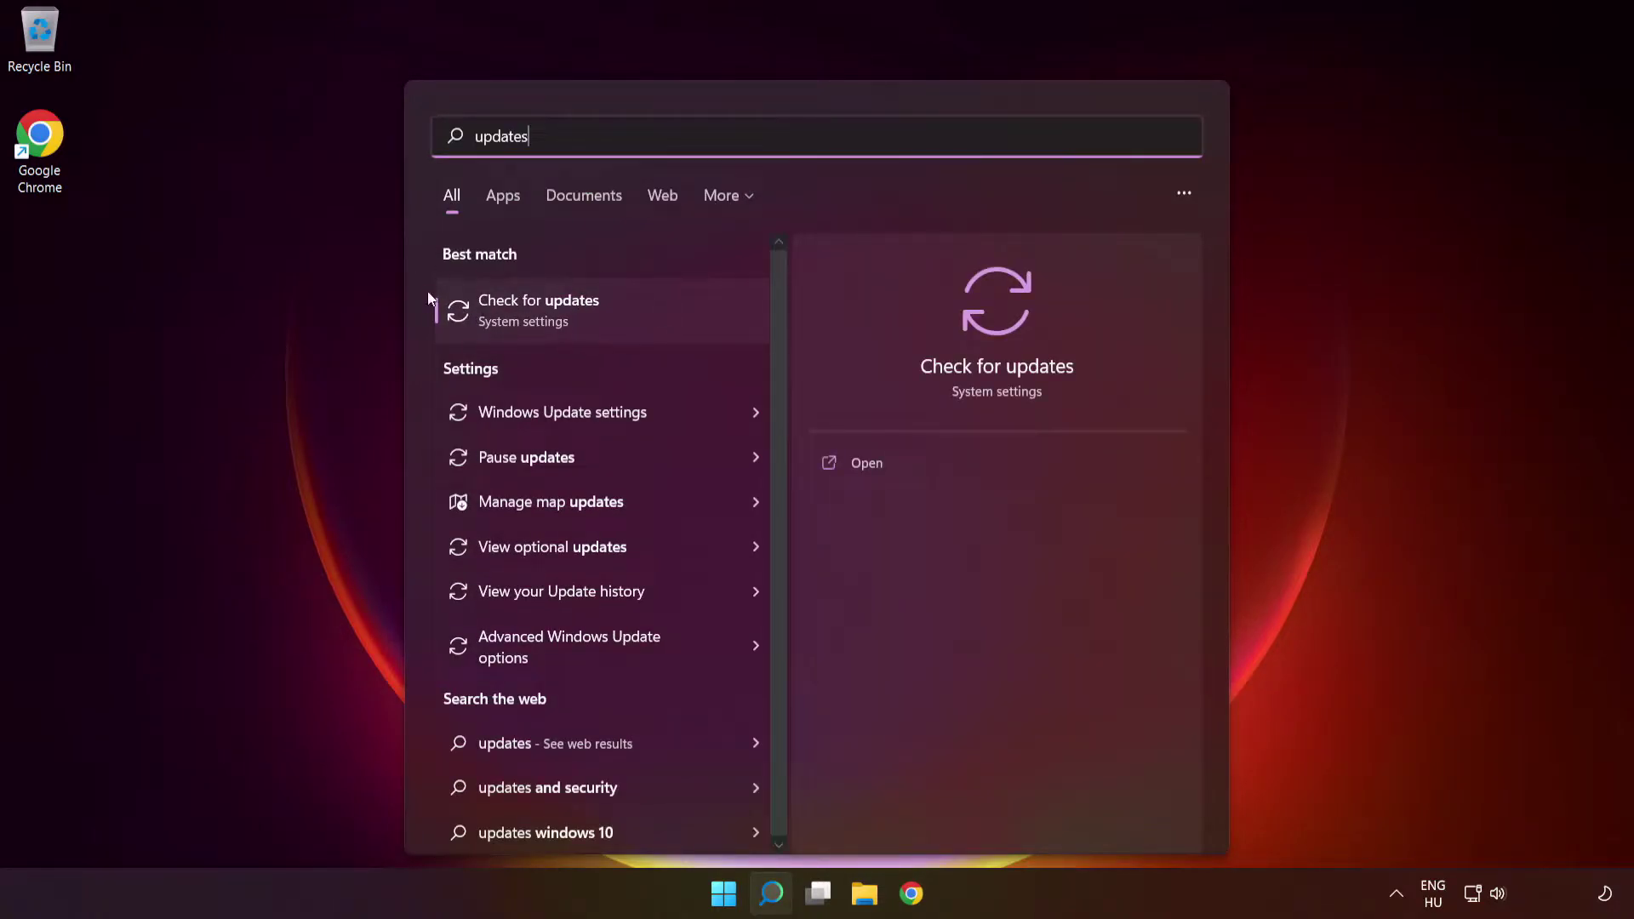
click(609, 325)
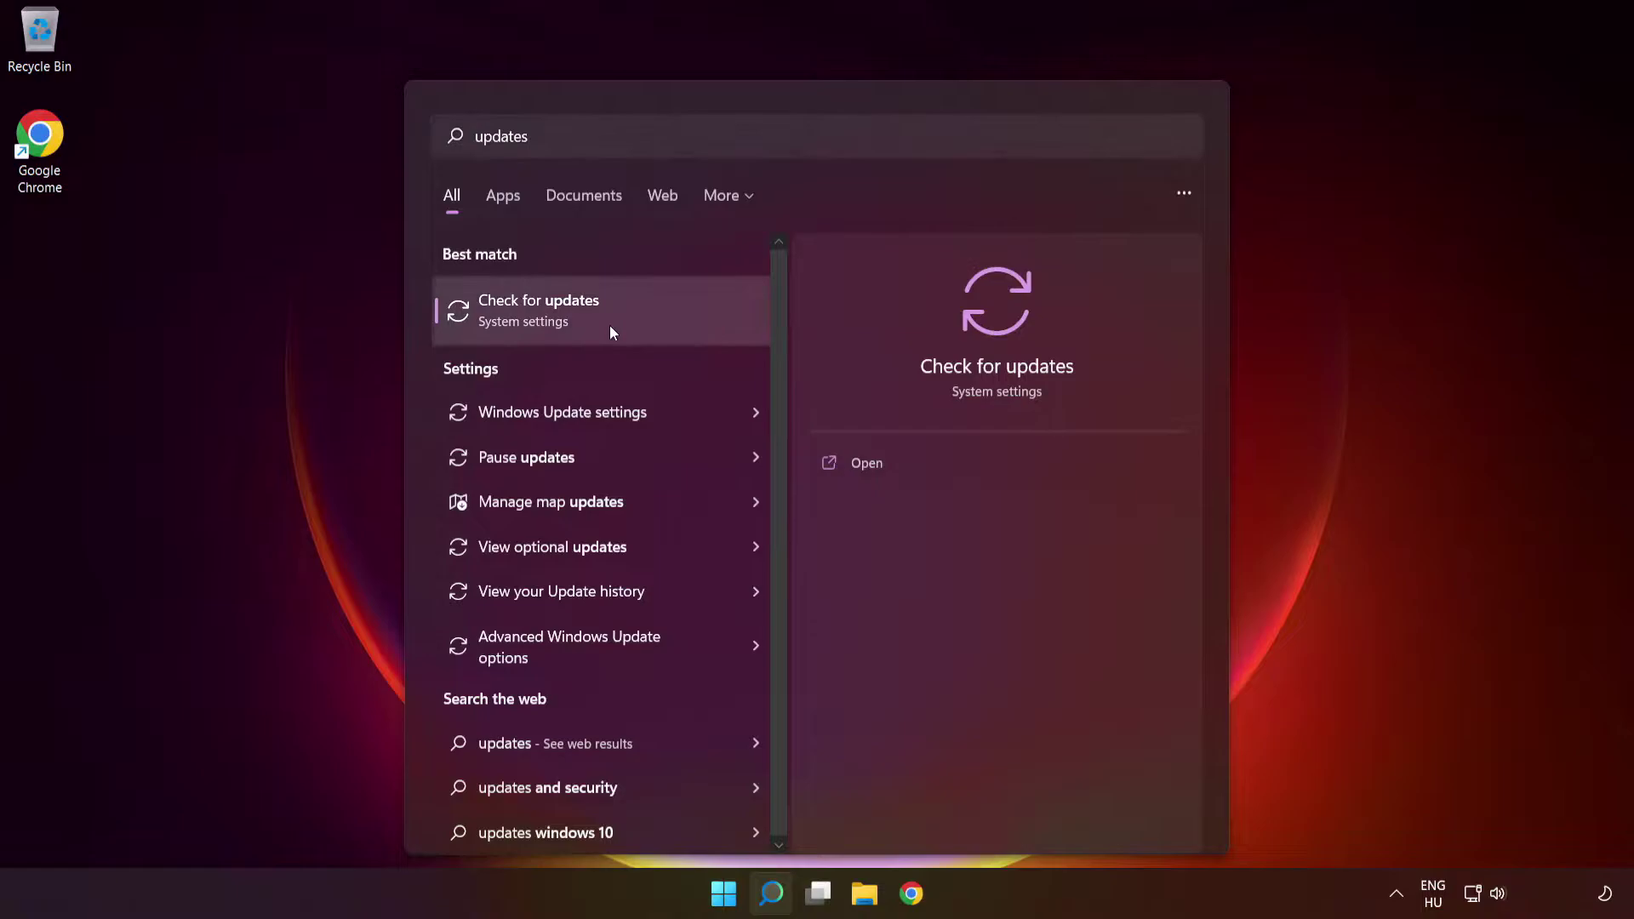
click(1362, 180)
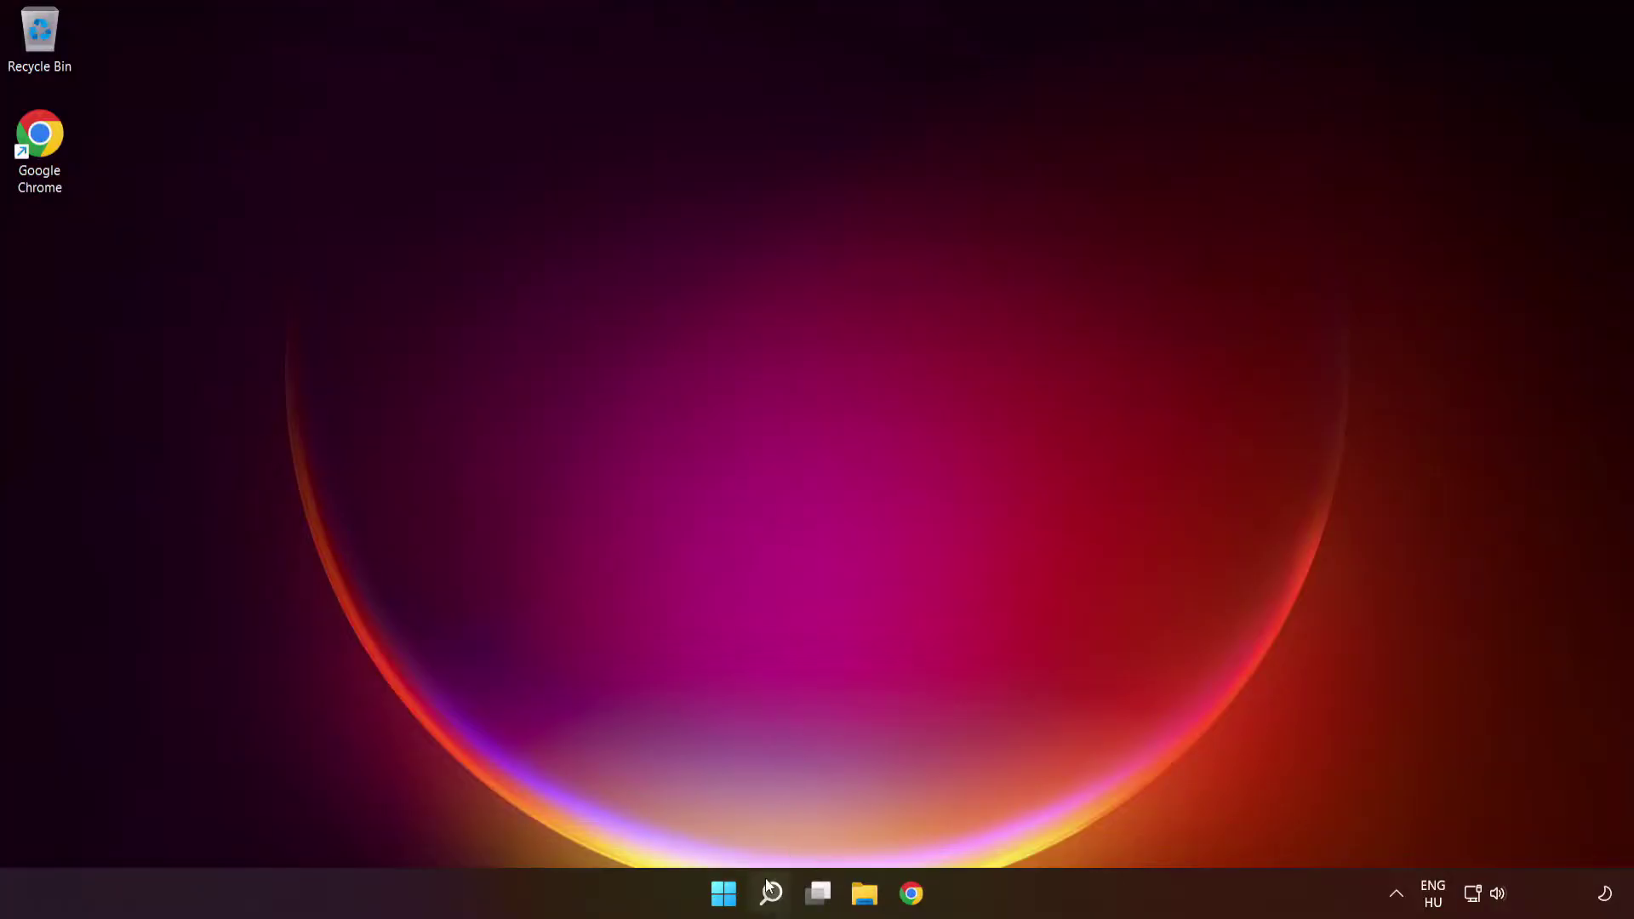
Step: Search 'troubleshoot settings' and run the Windows Store Apps troubleshooter under Other trouble-shooters
click(772, 898)
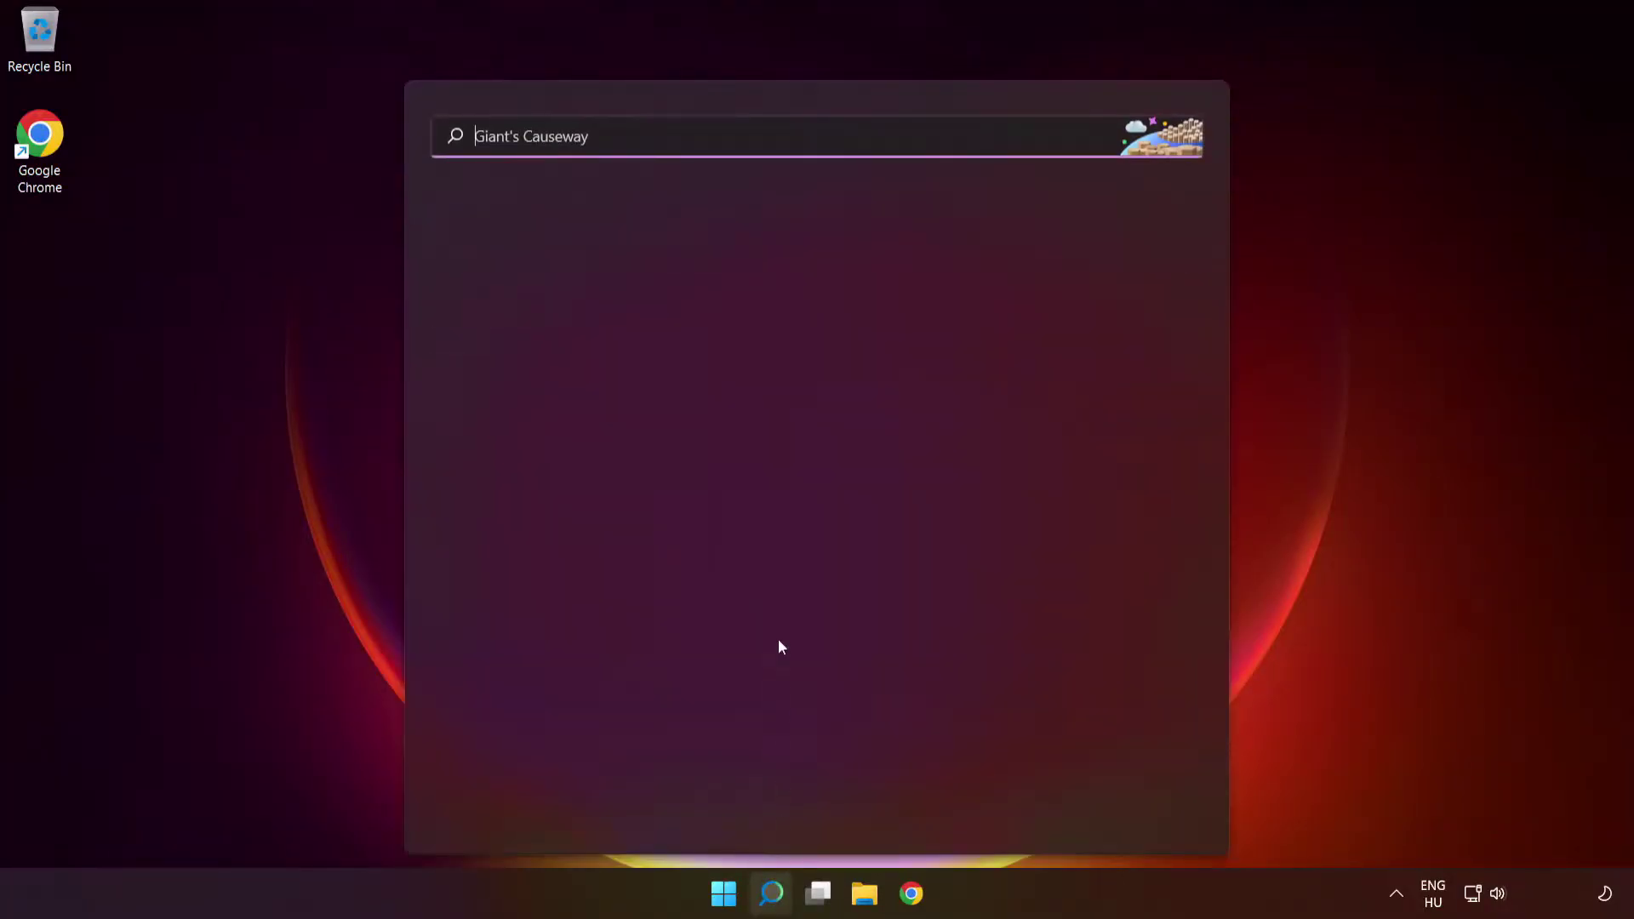
text(tr)
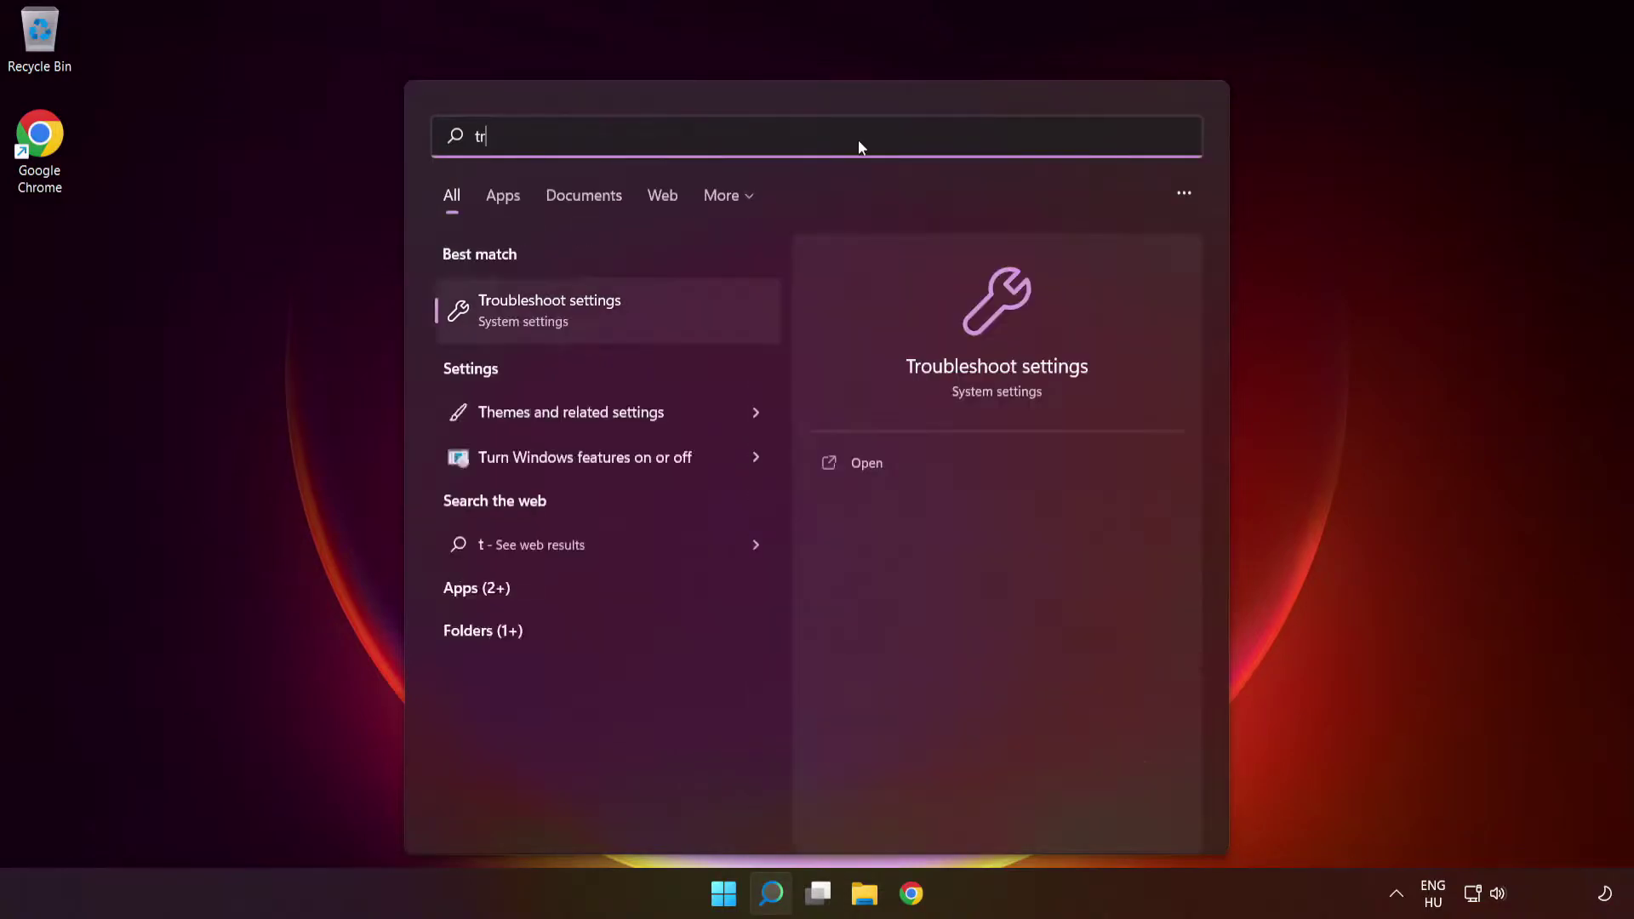
text(oublesho)
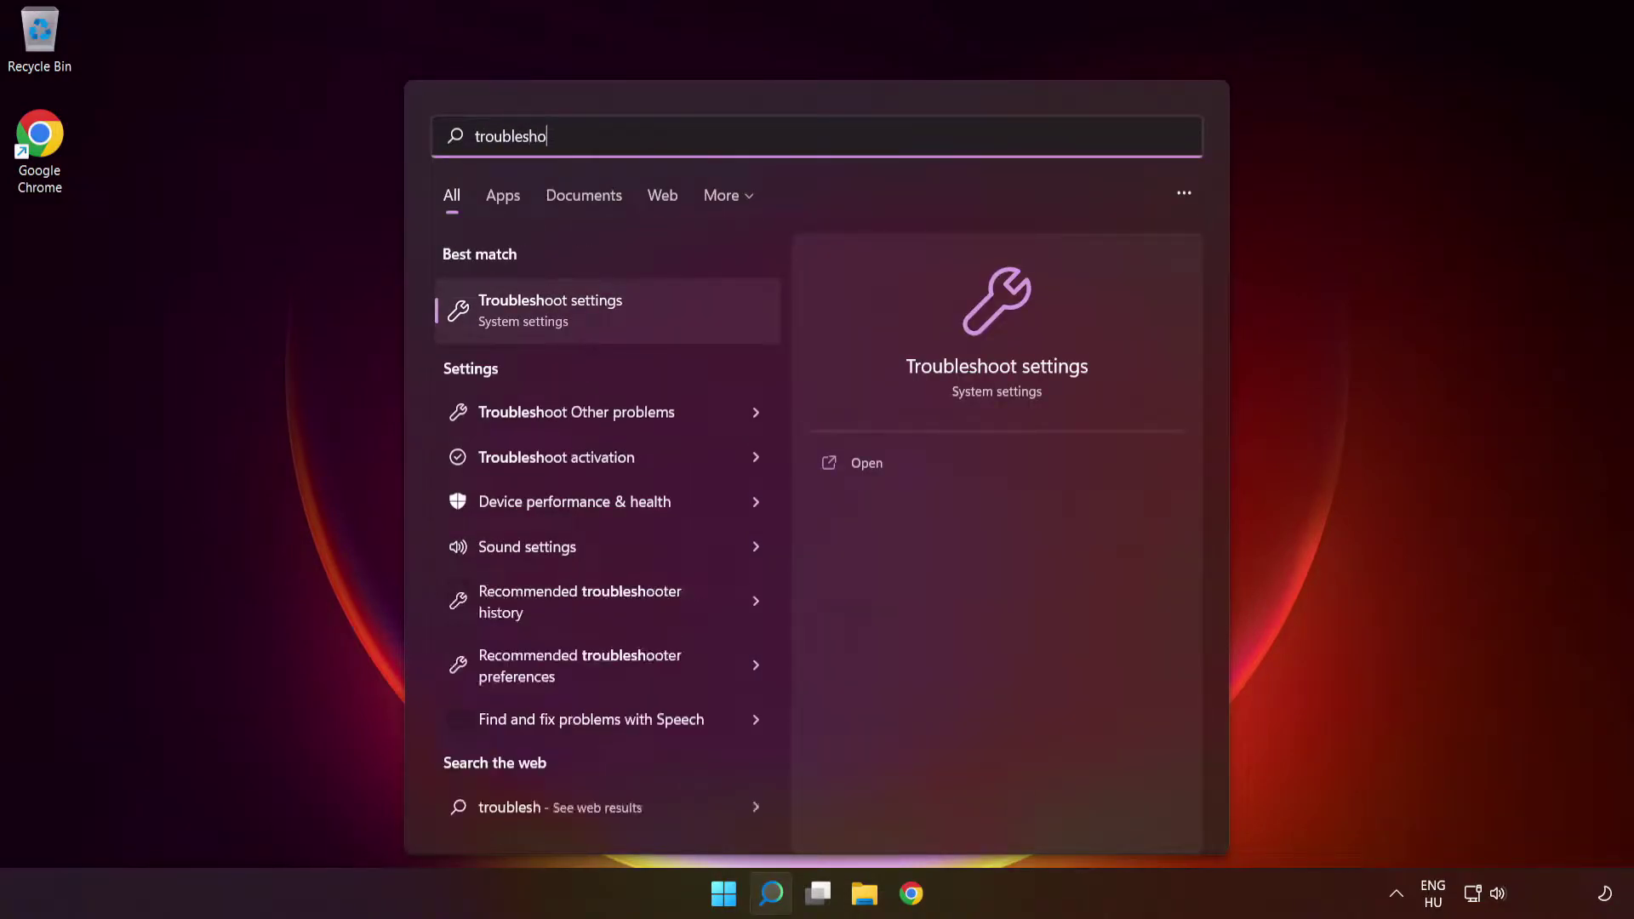
text(ot settings)
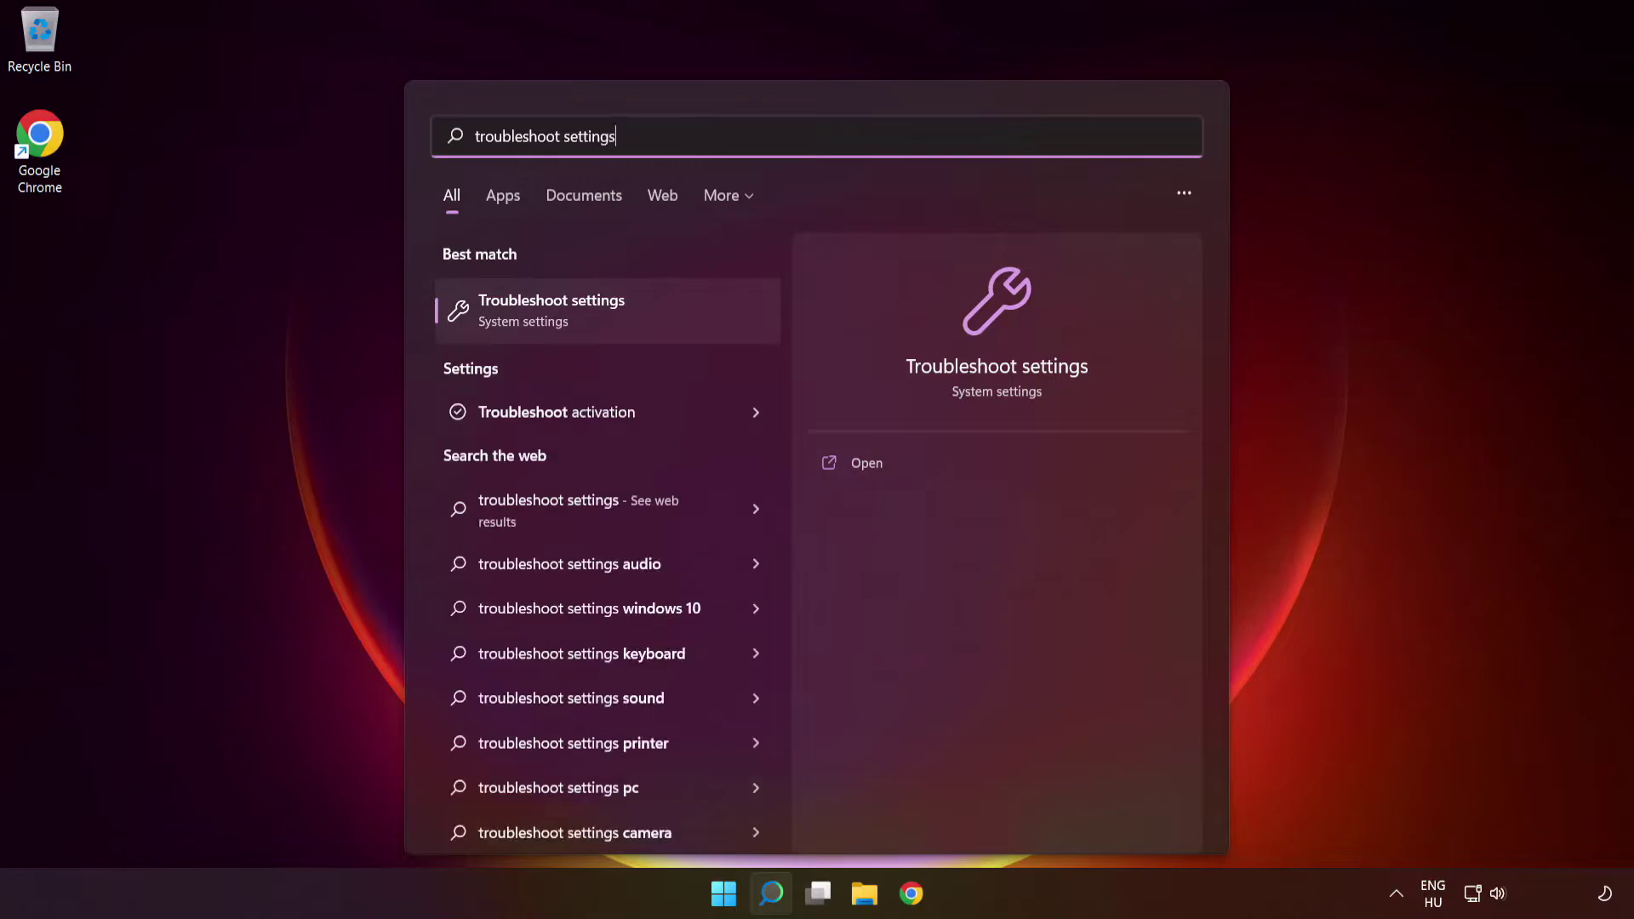
click(583, 322)
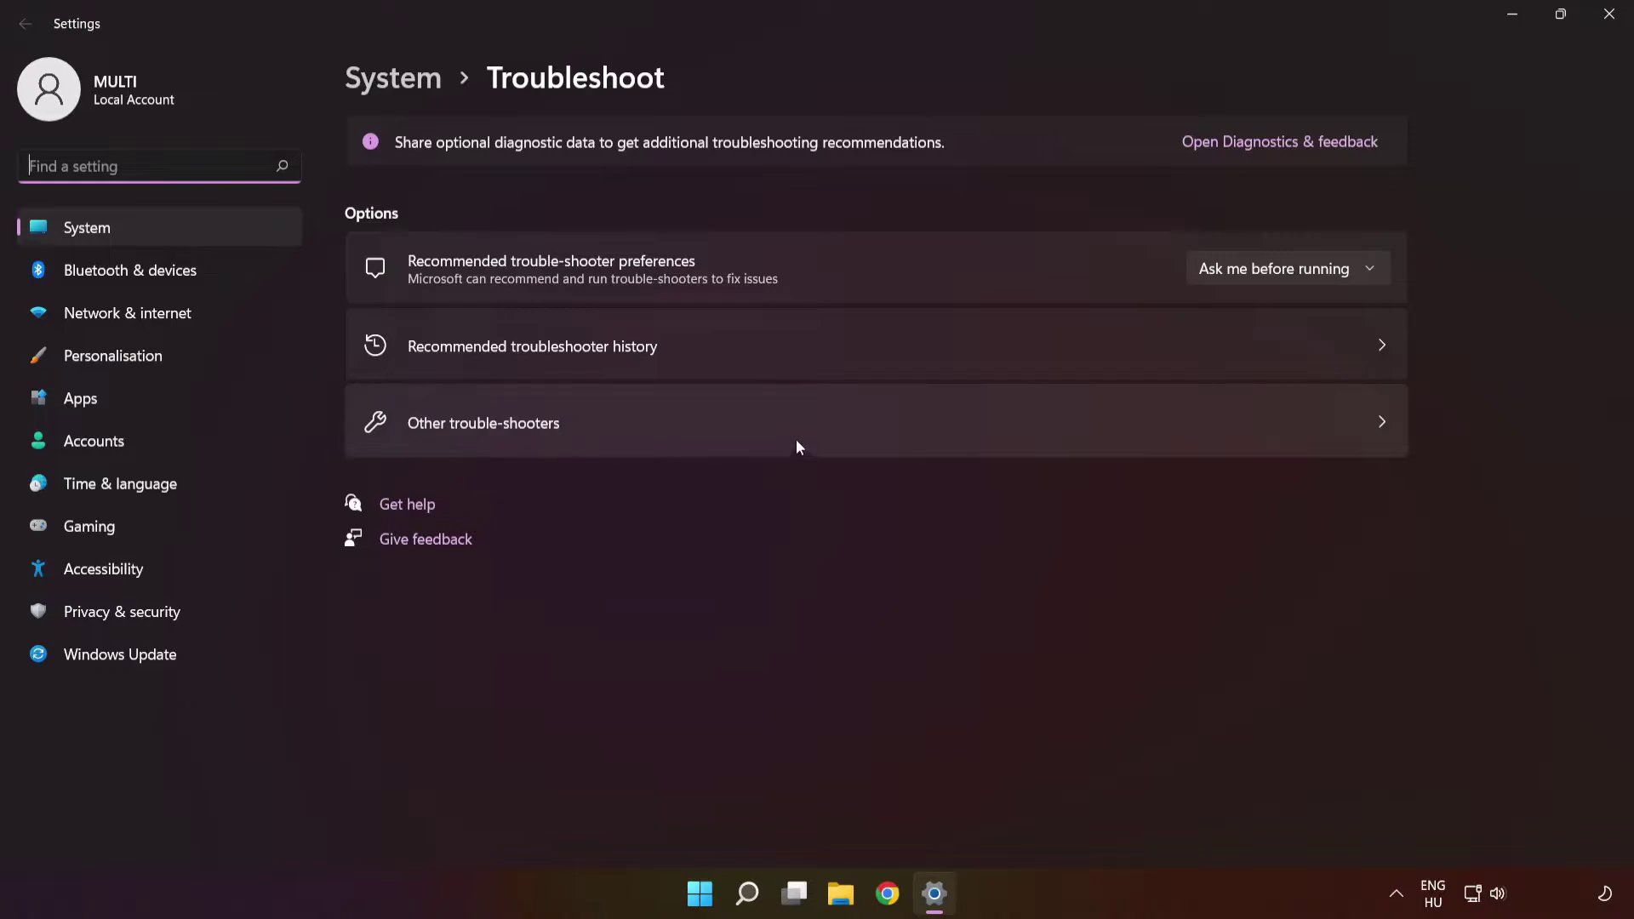
click(821, 434)
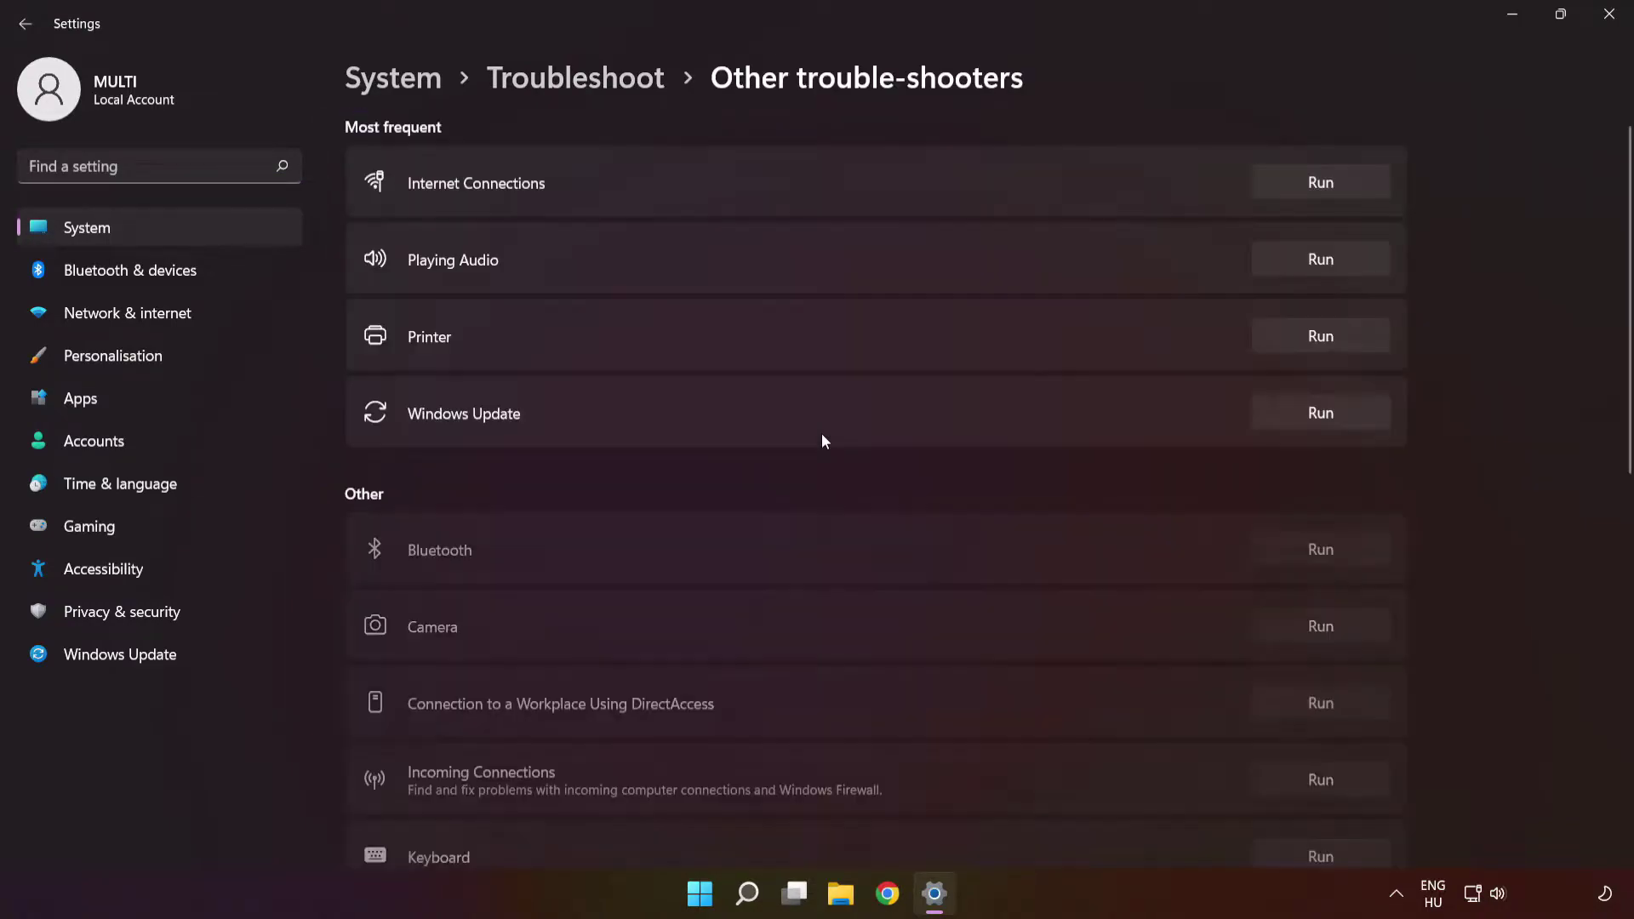
drag(1626, 221, 1614, 629)
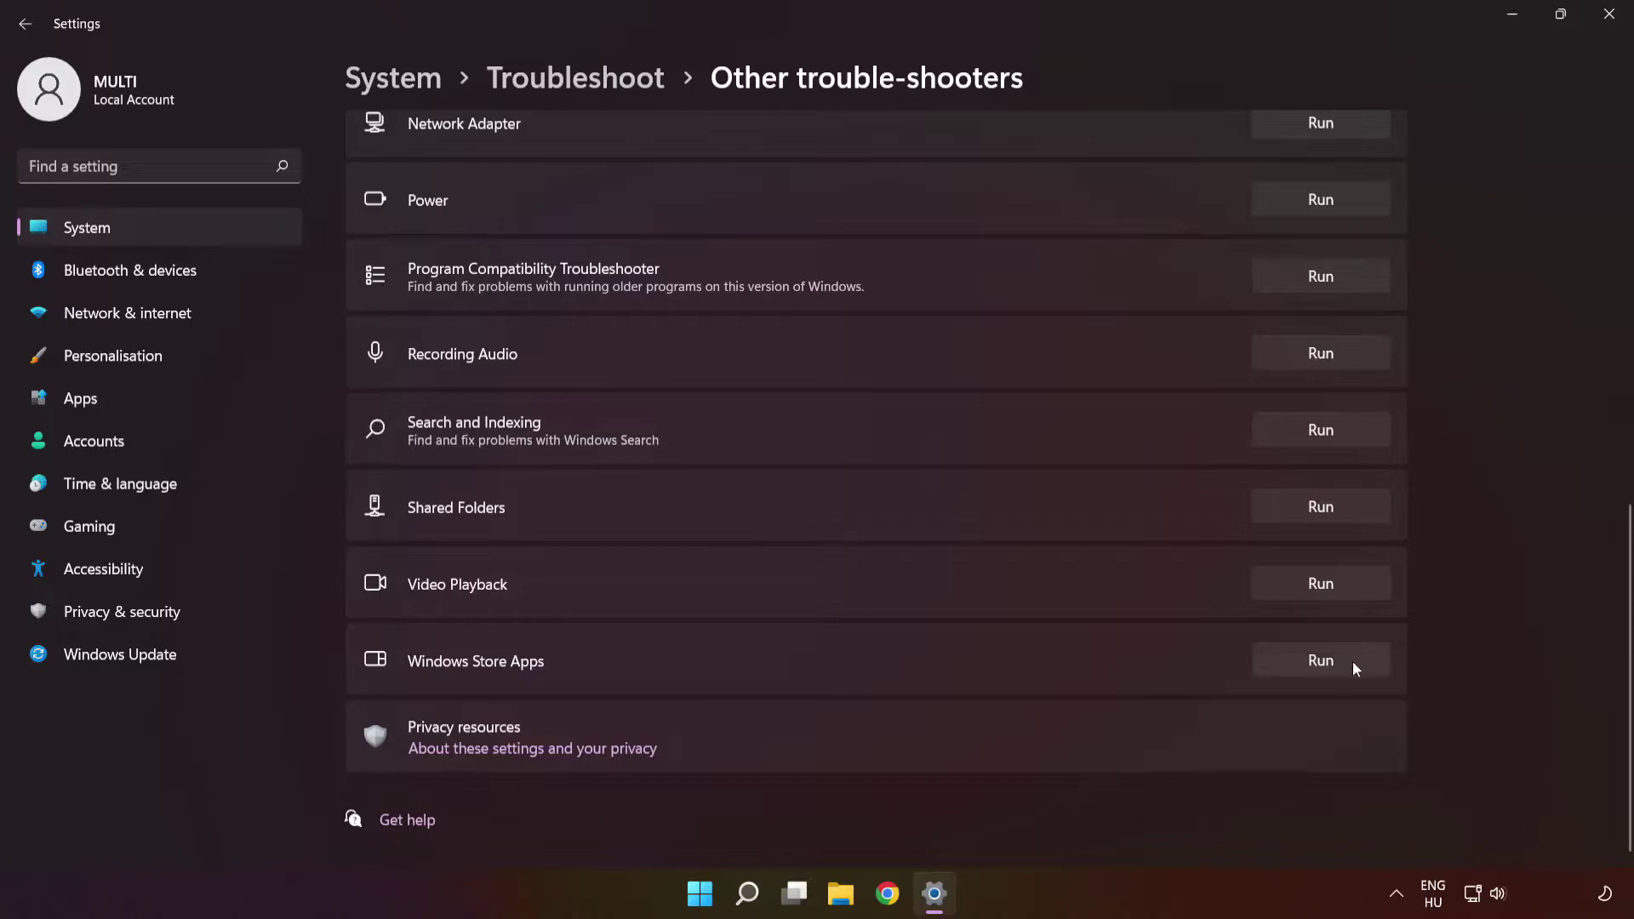
click(1311, 663)
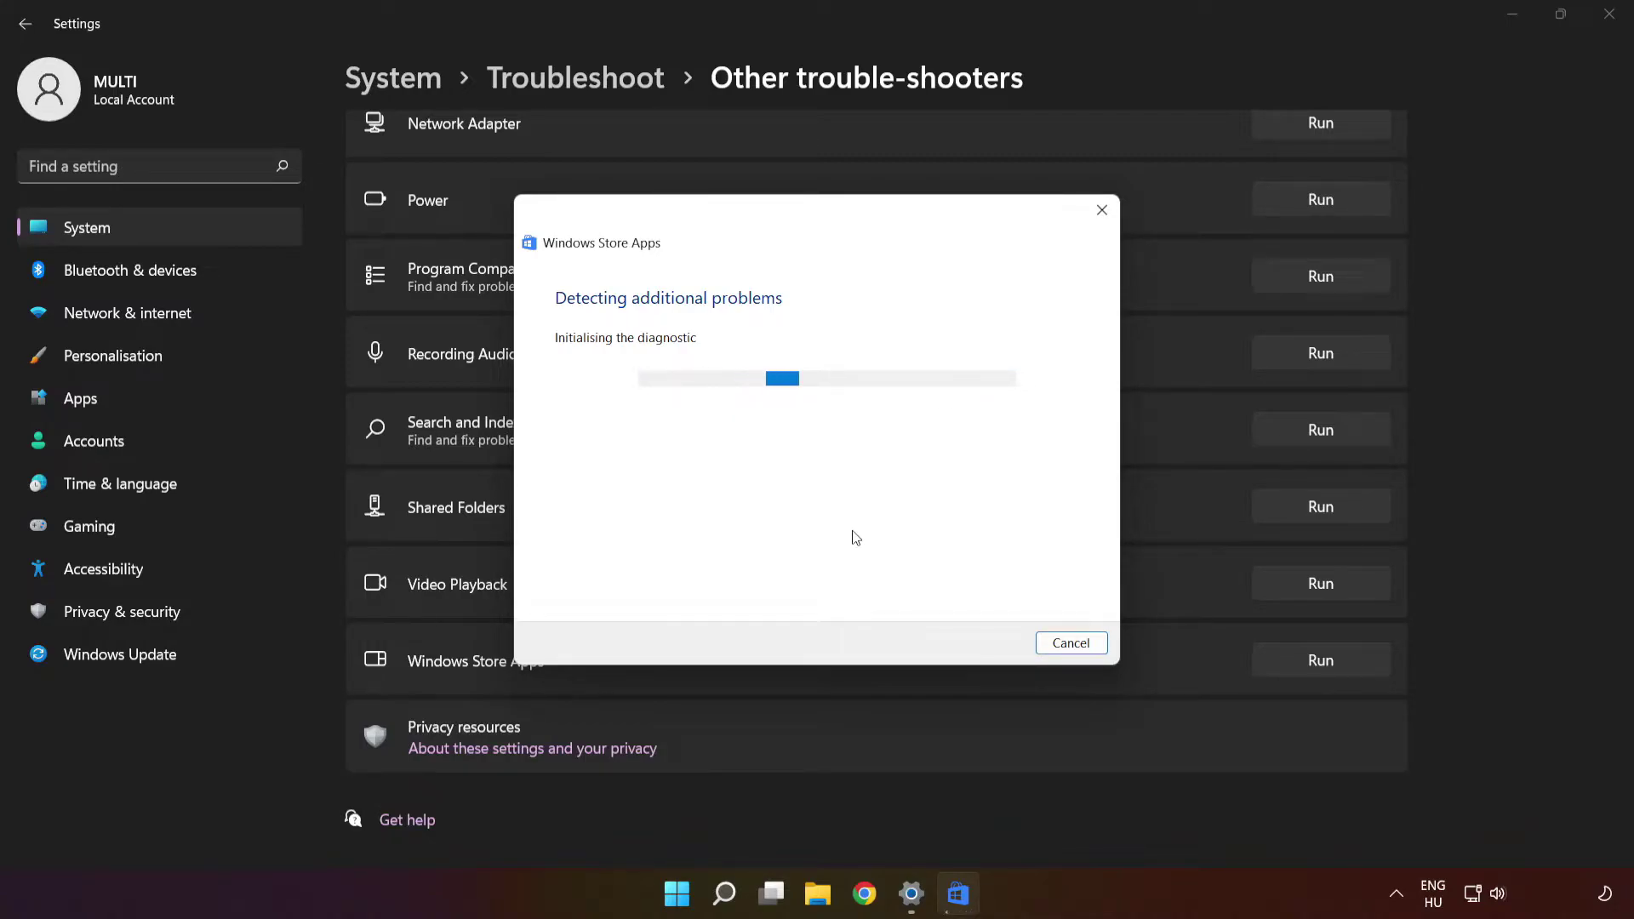
Step: Close Settings and open Add or remove programs through a 'programs' search
click(1608, 15)
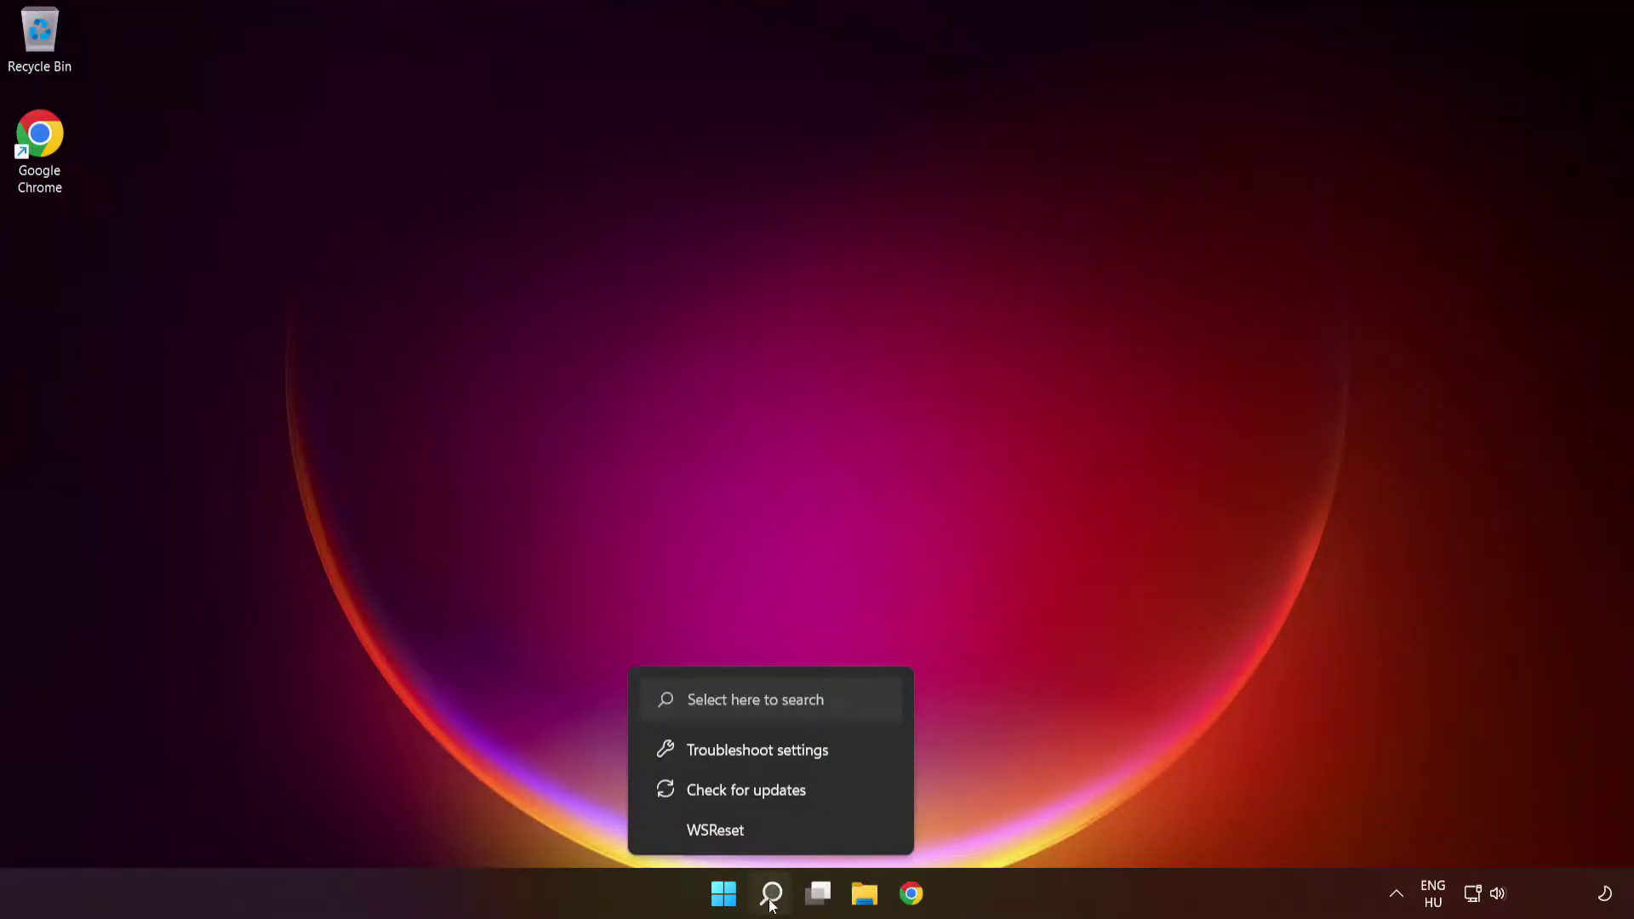
click(771, 893)
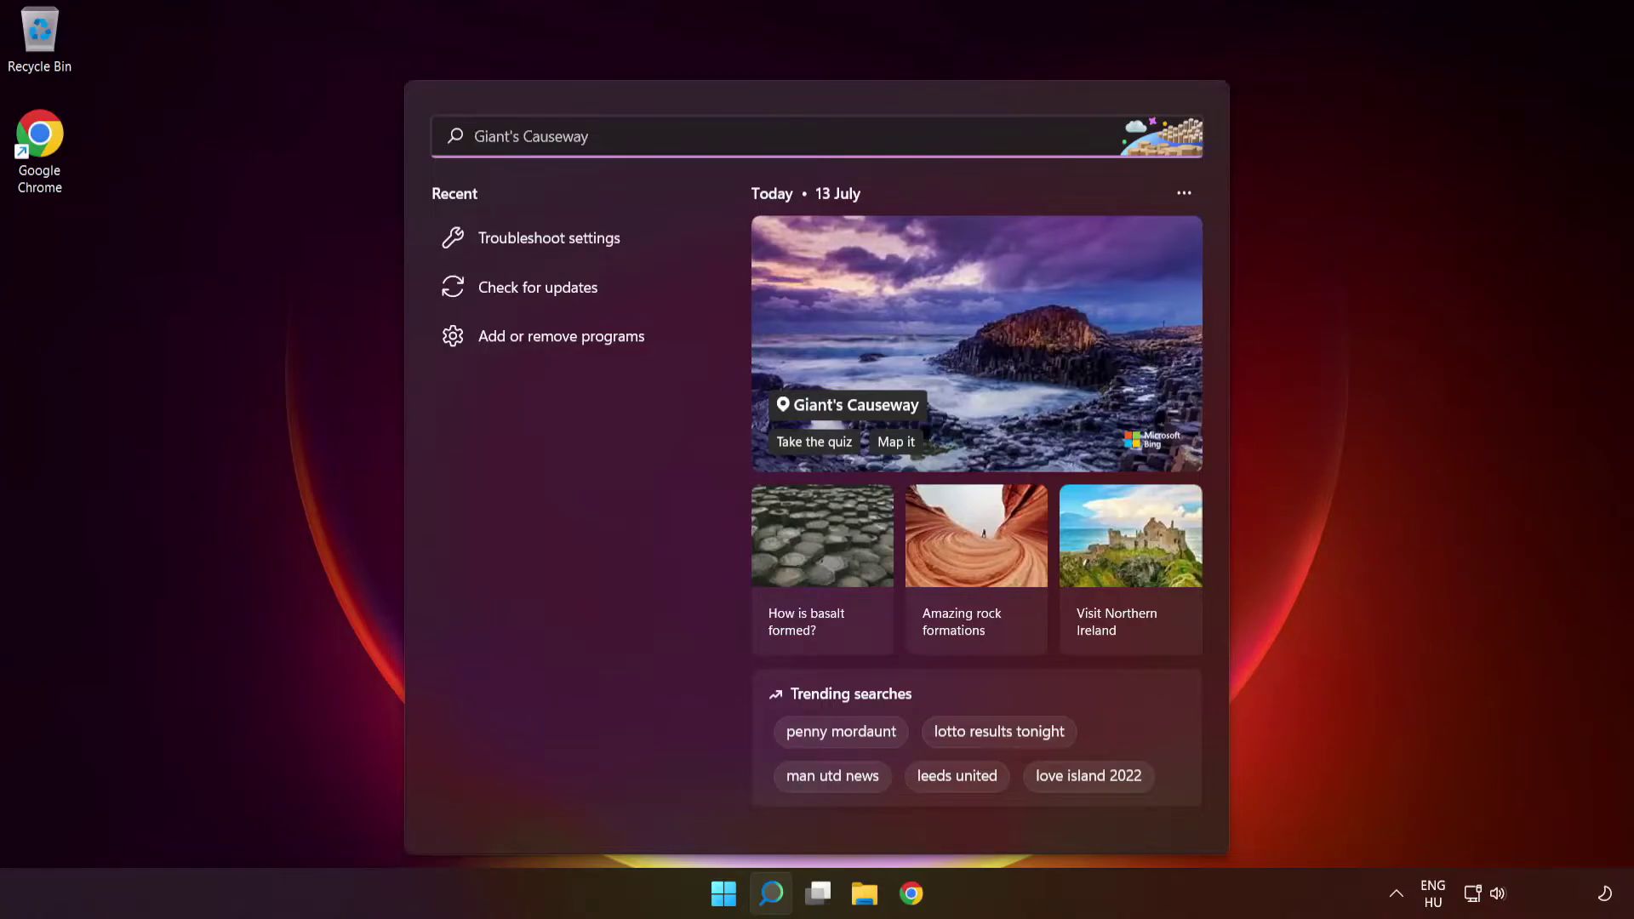
text(prog)
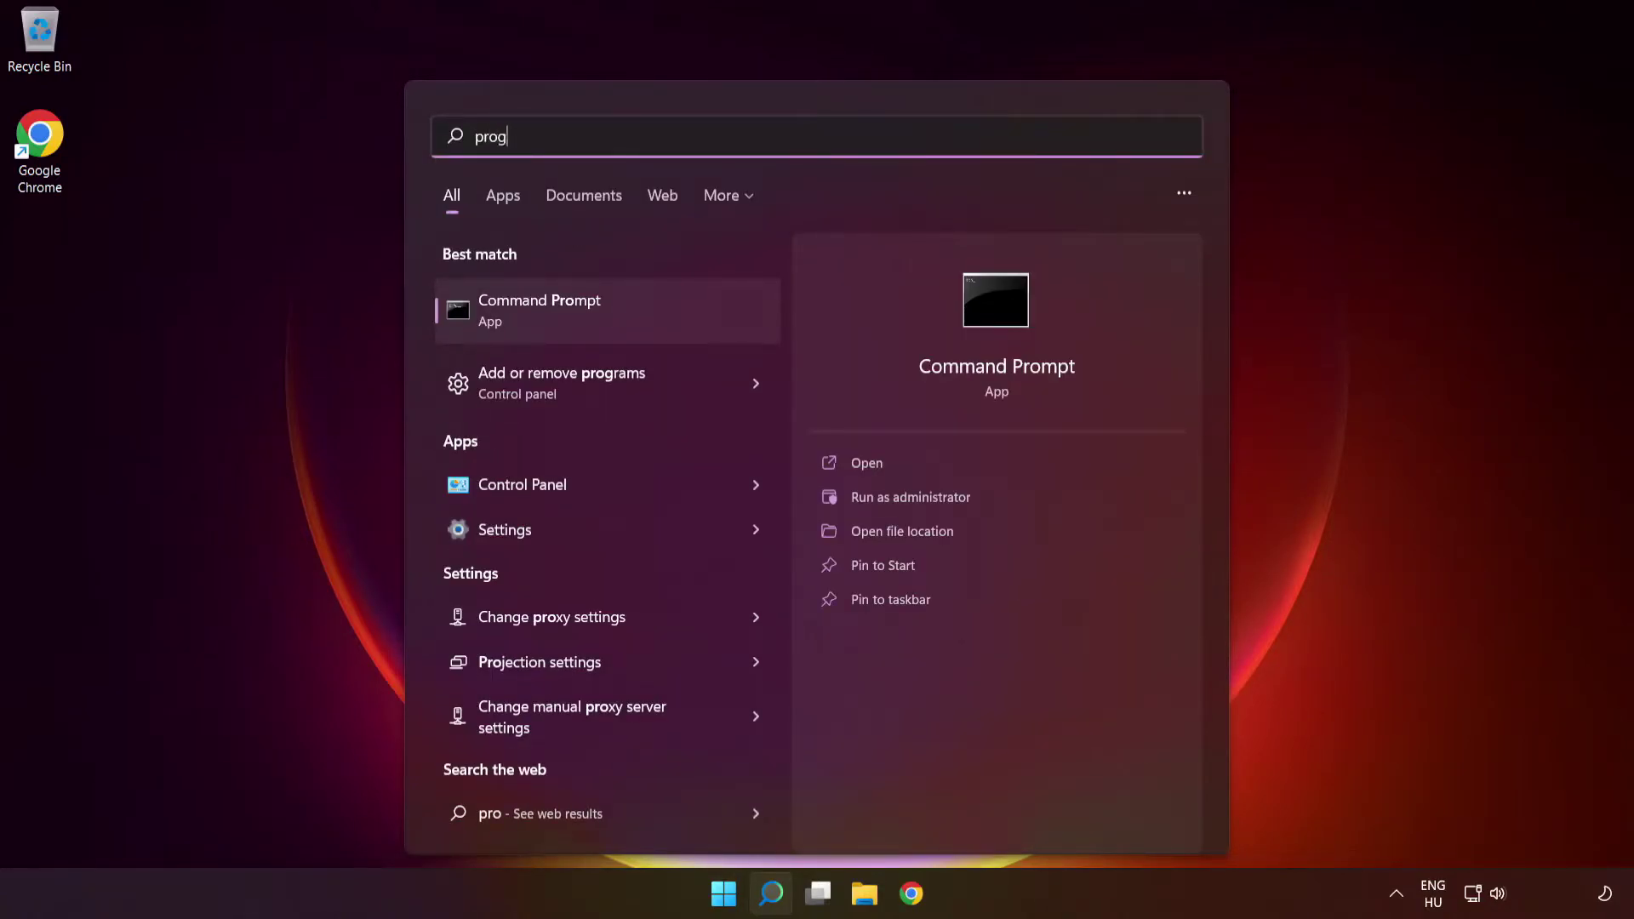
text(rams)
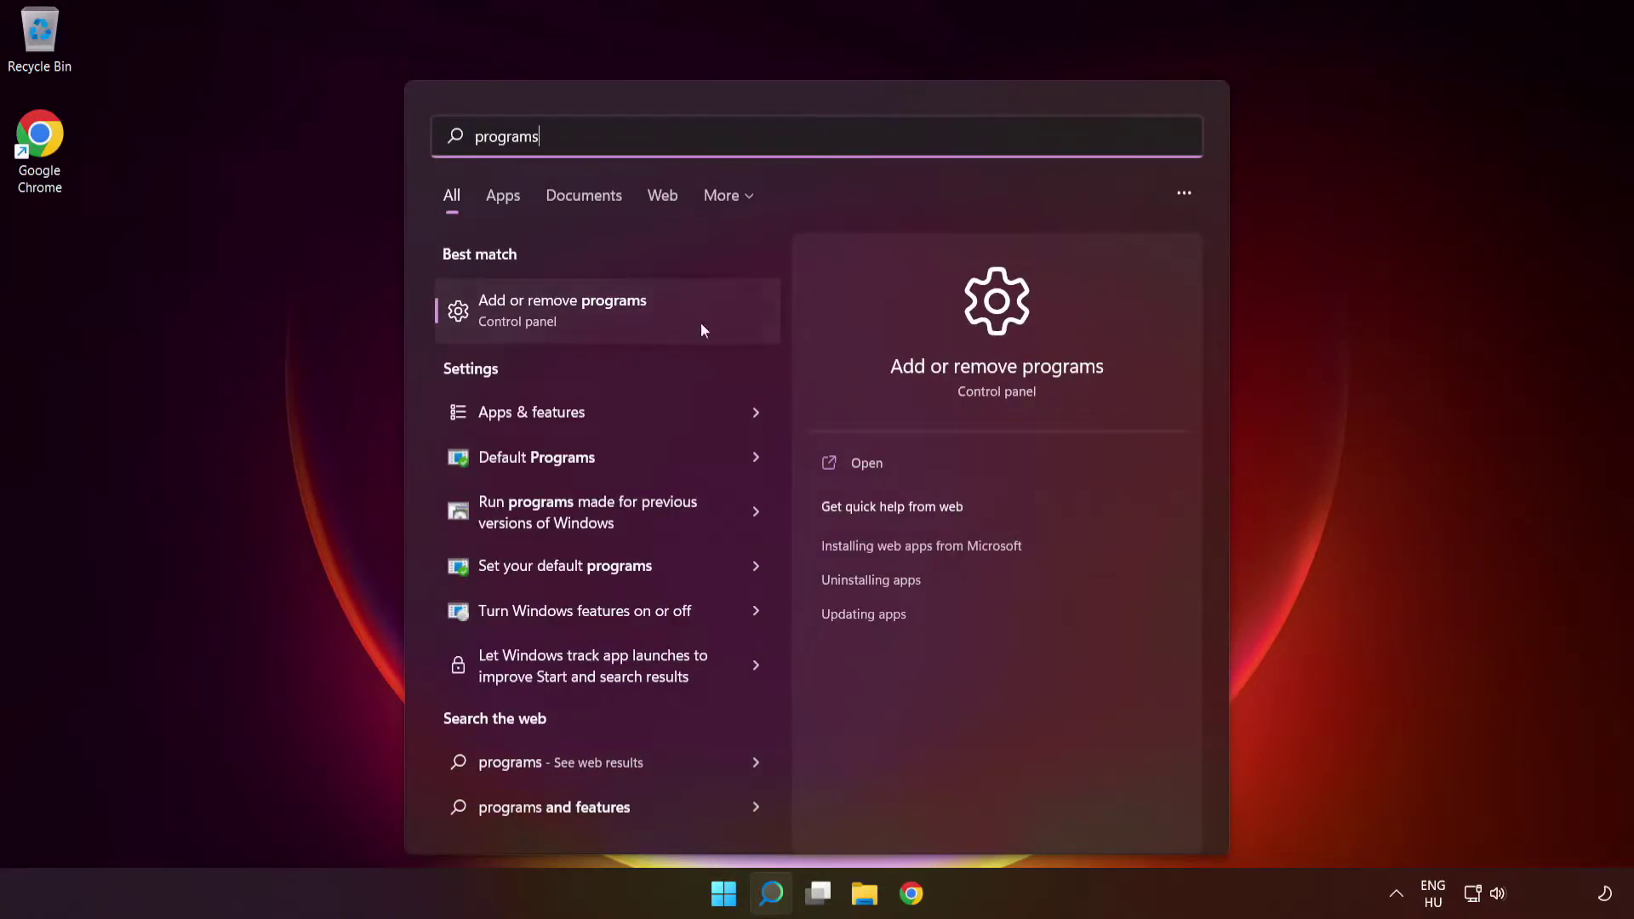
click(627, 332)
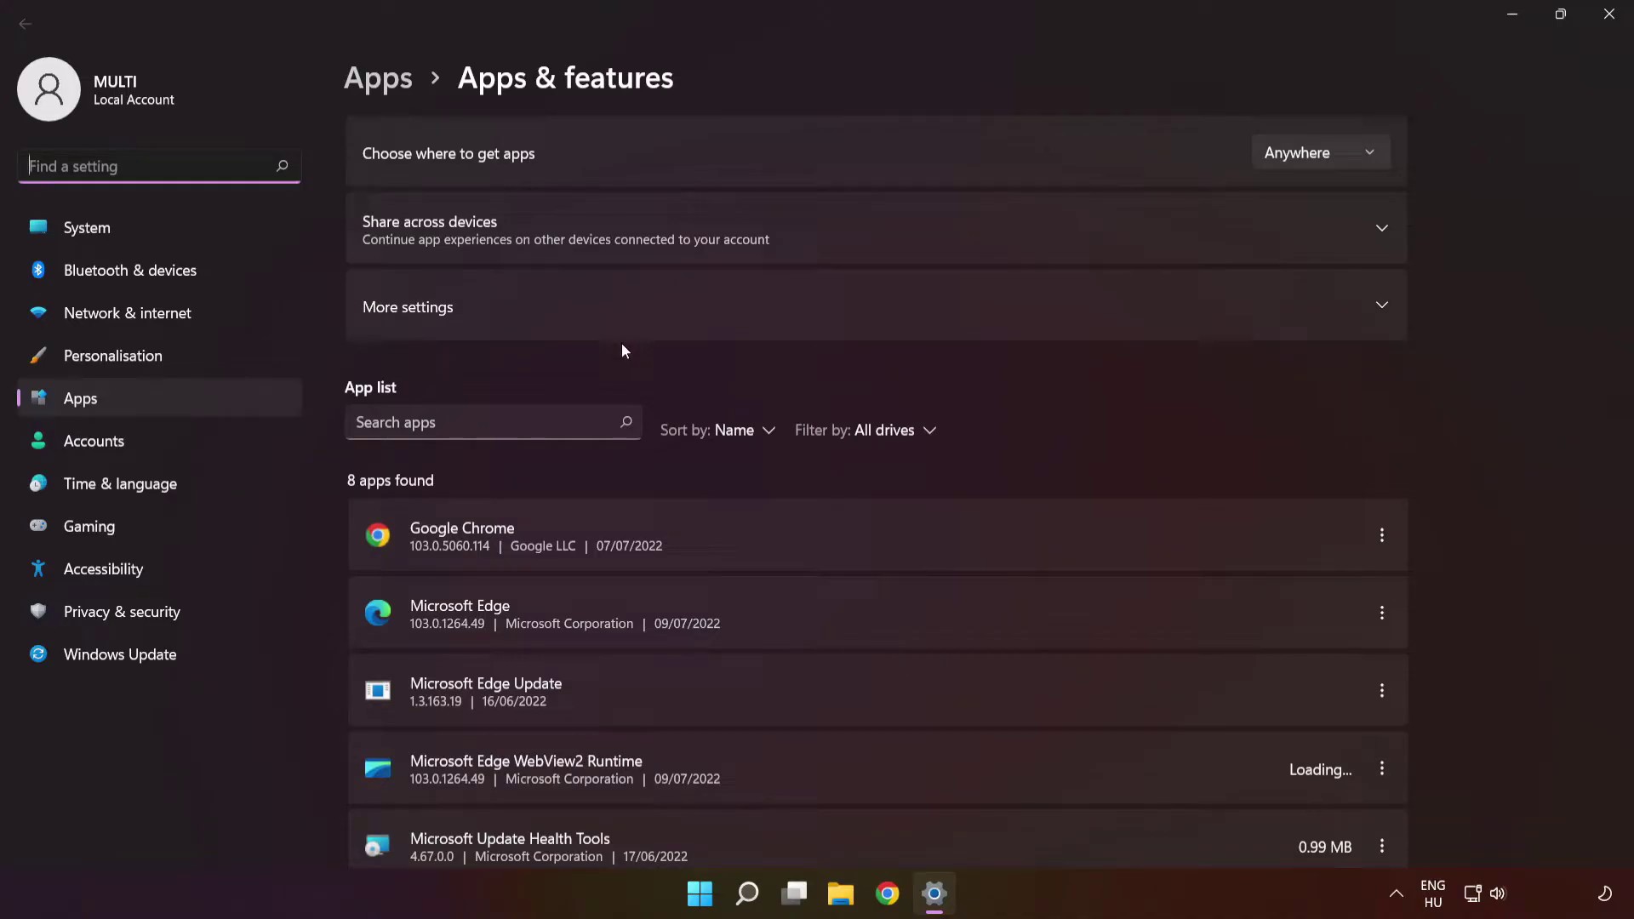
Step: Search installed apps for 'microsoft store' and open its Advanced options
click(400, 422)
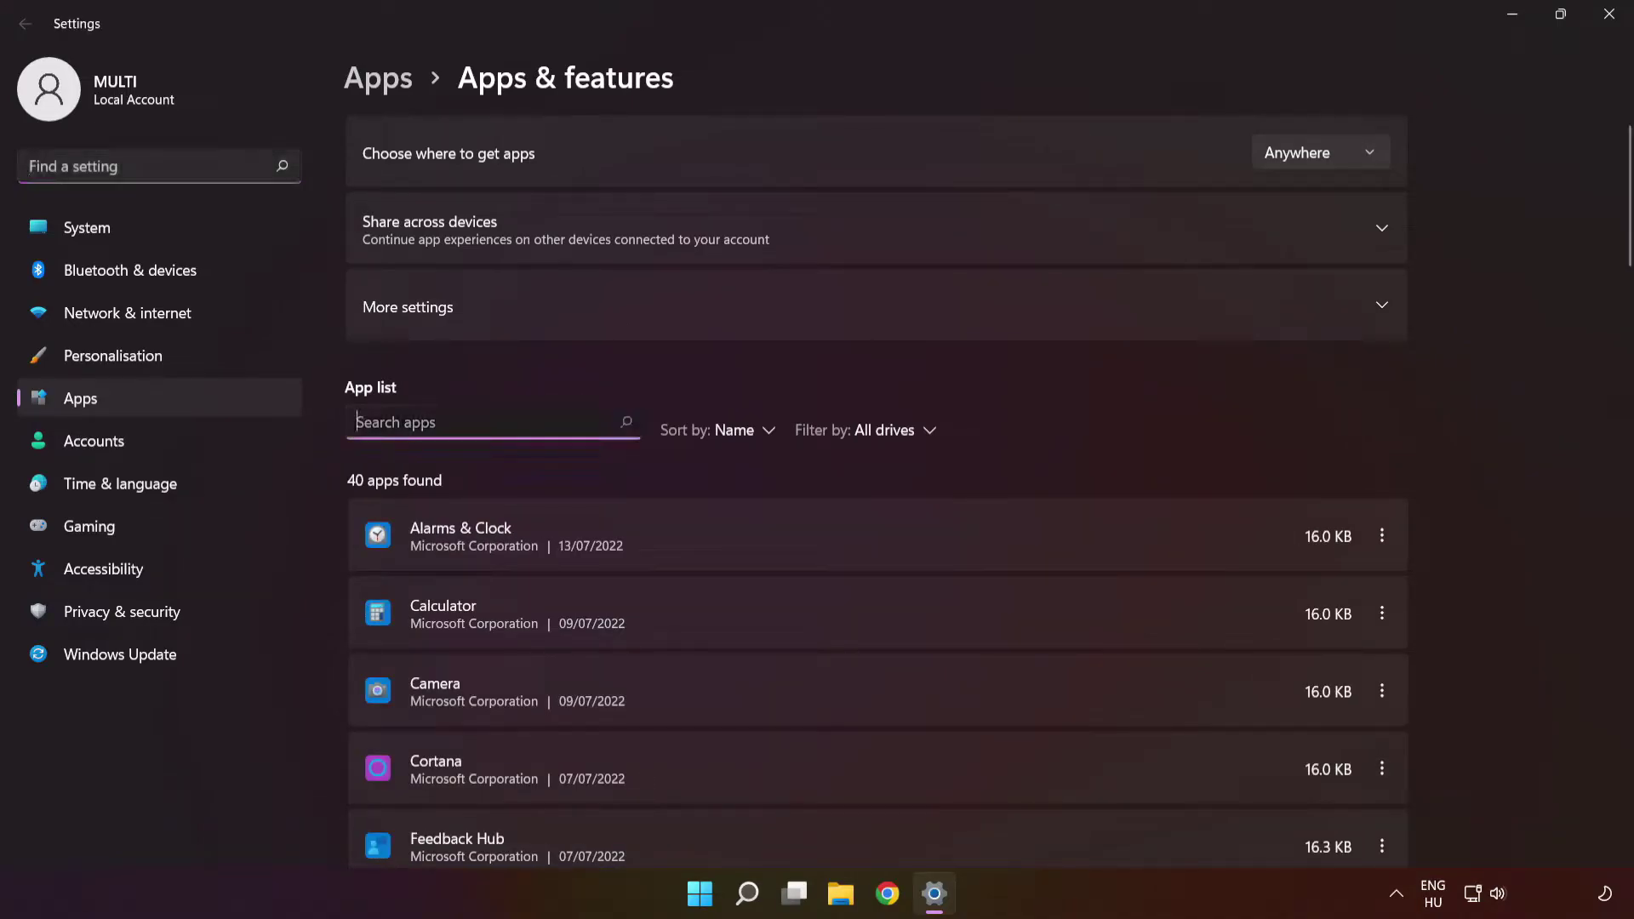
text(microsoft store)
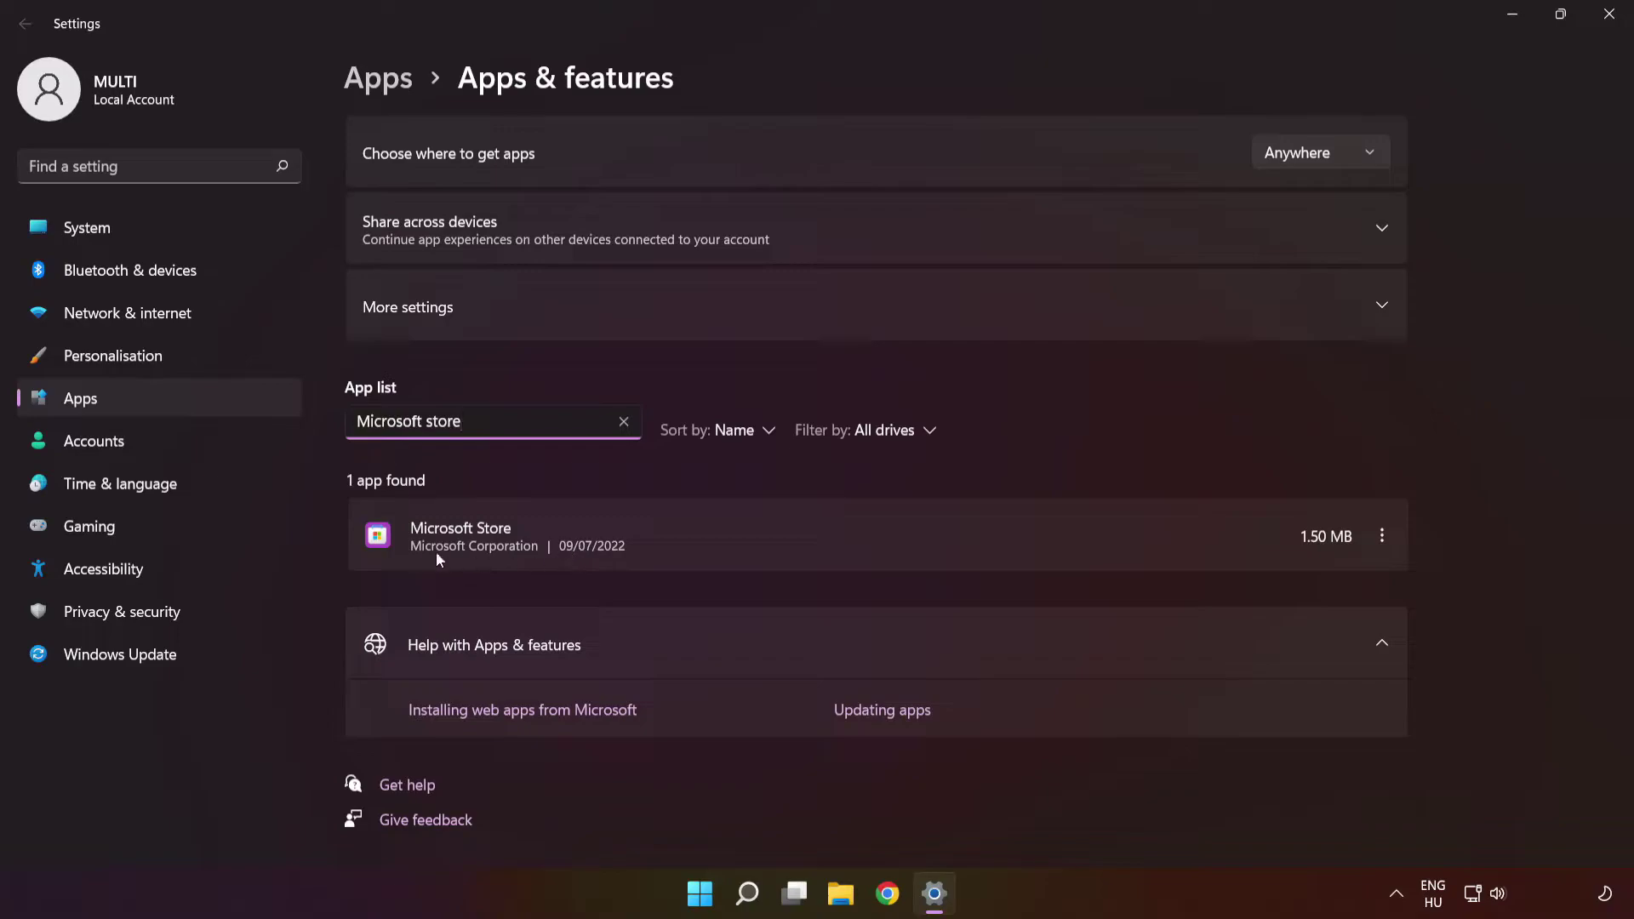
click(1384, 536)
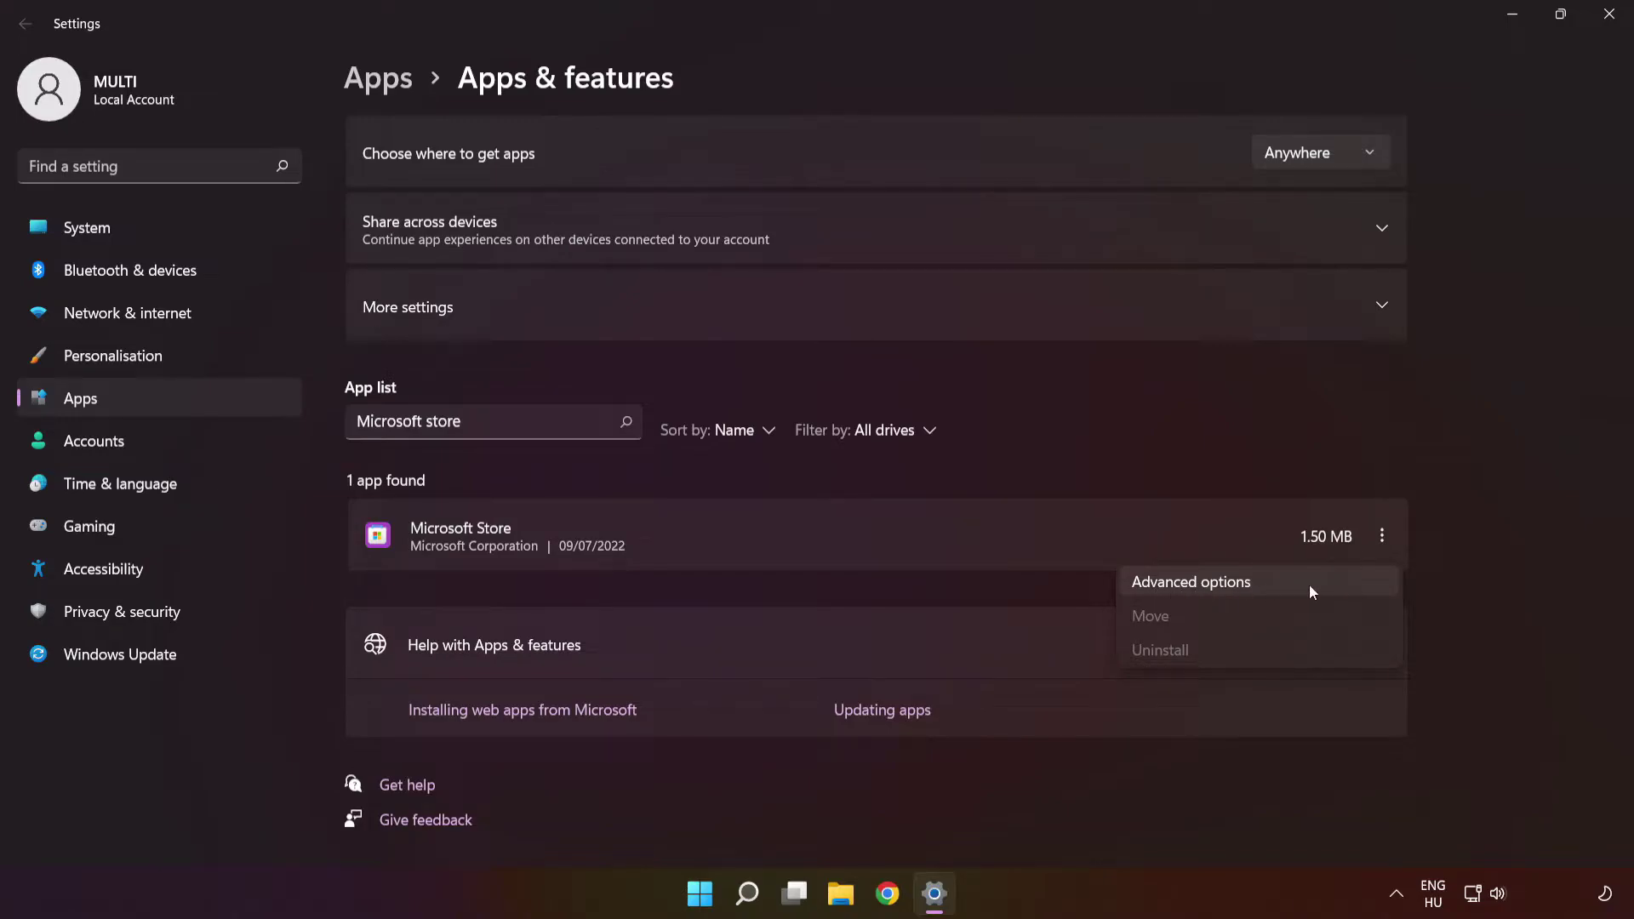
click(1309, 583)
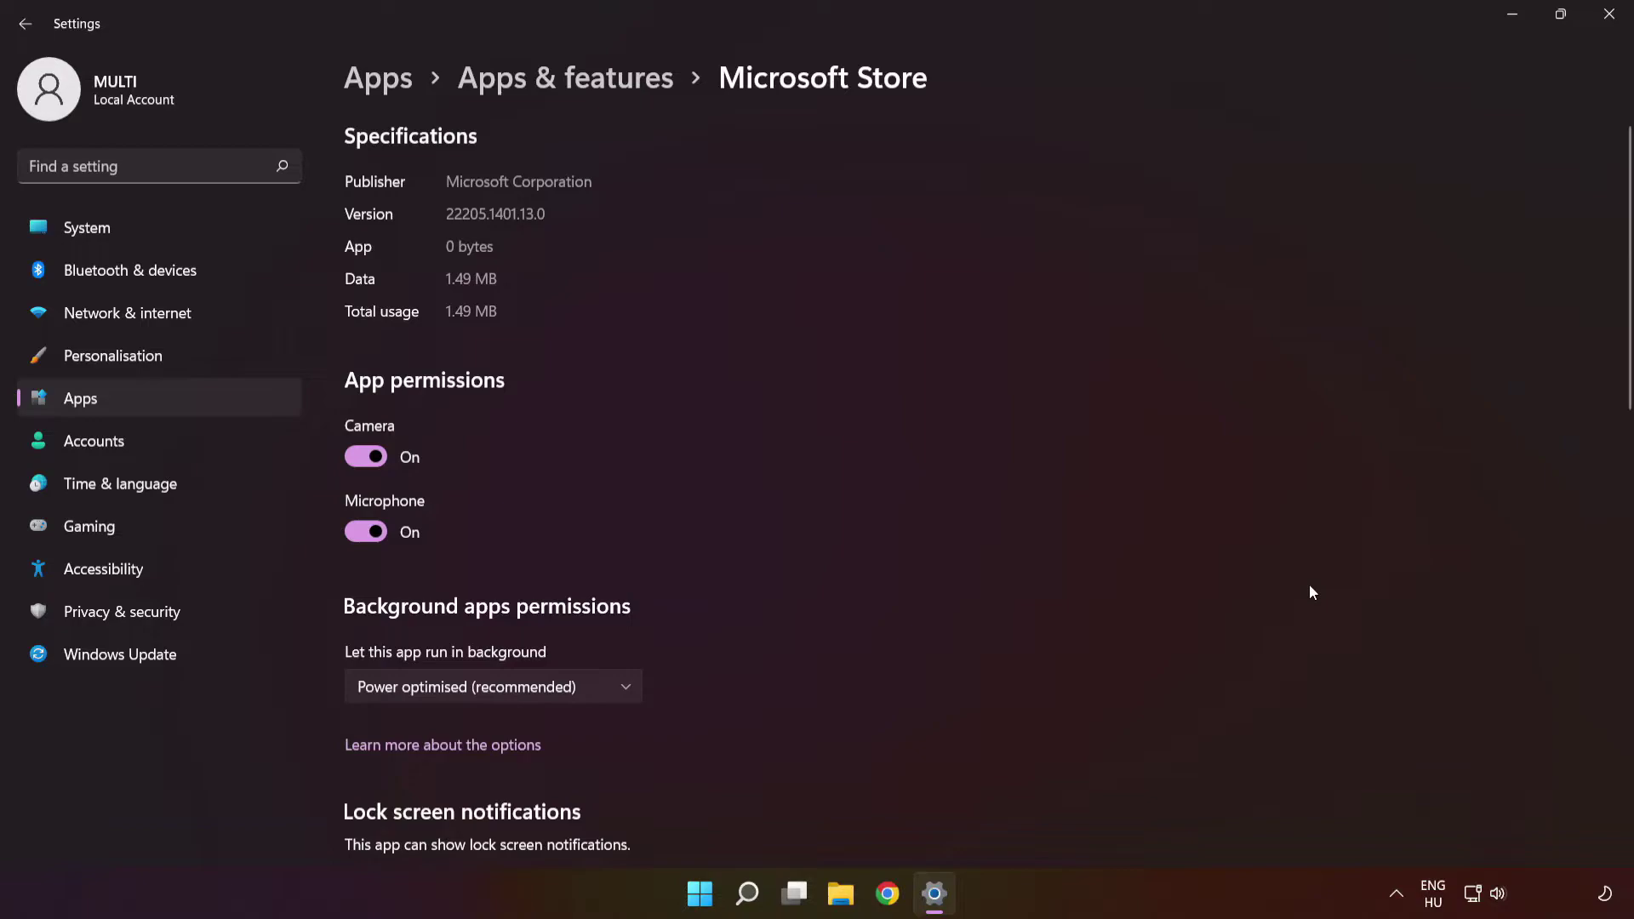
drag(1627, 295, 1629, 618)
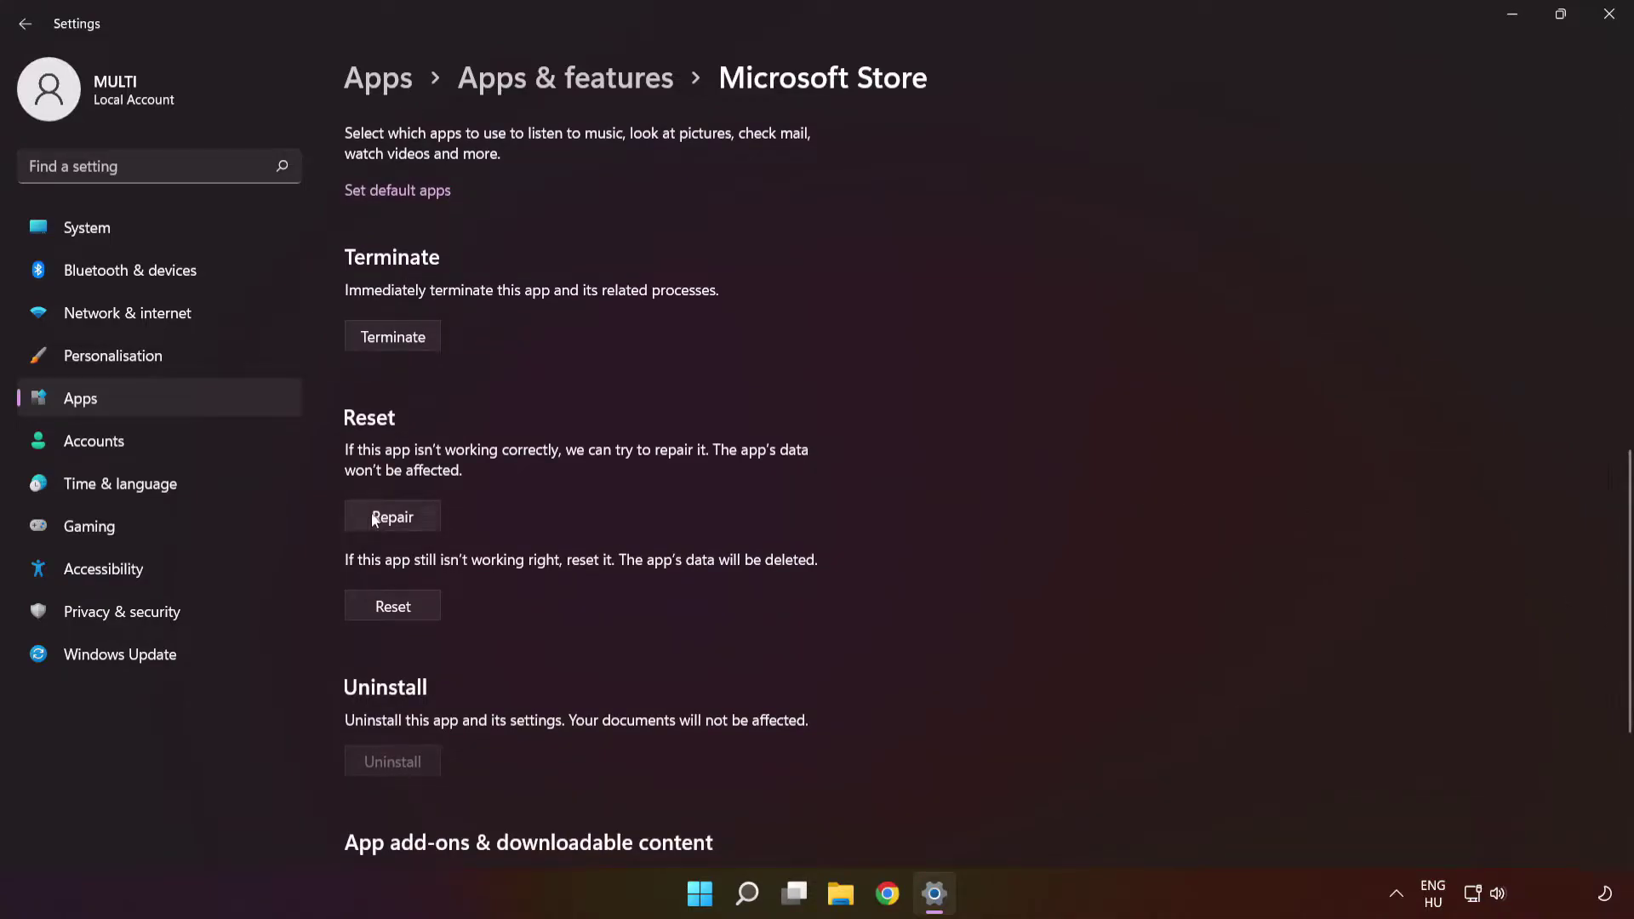
Step: Repair and reset Microsoft Store, deleting its data, then return to Apps & features
click(403, 519)
click(398, 609)
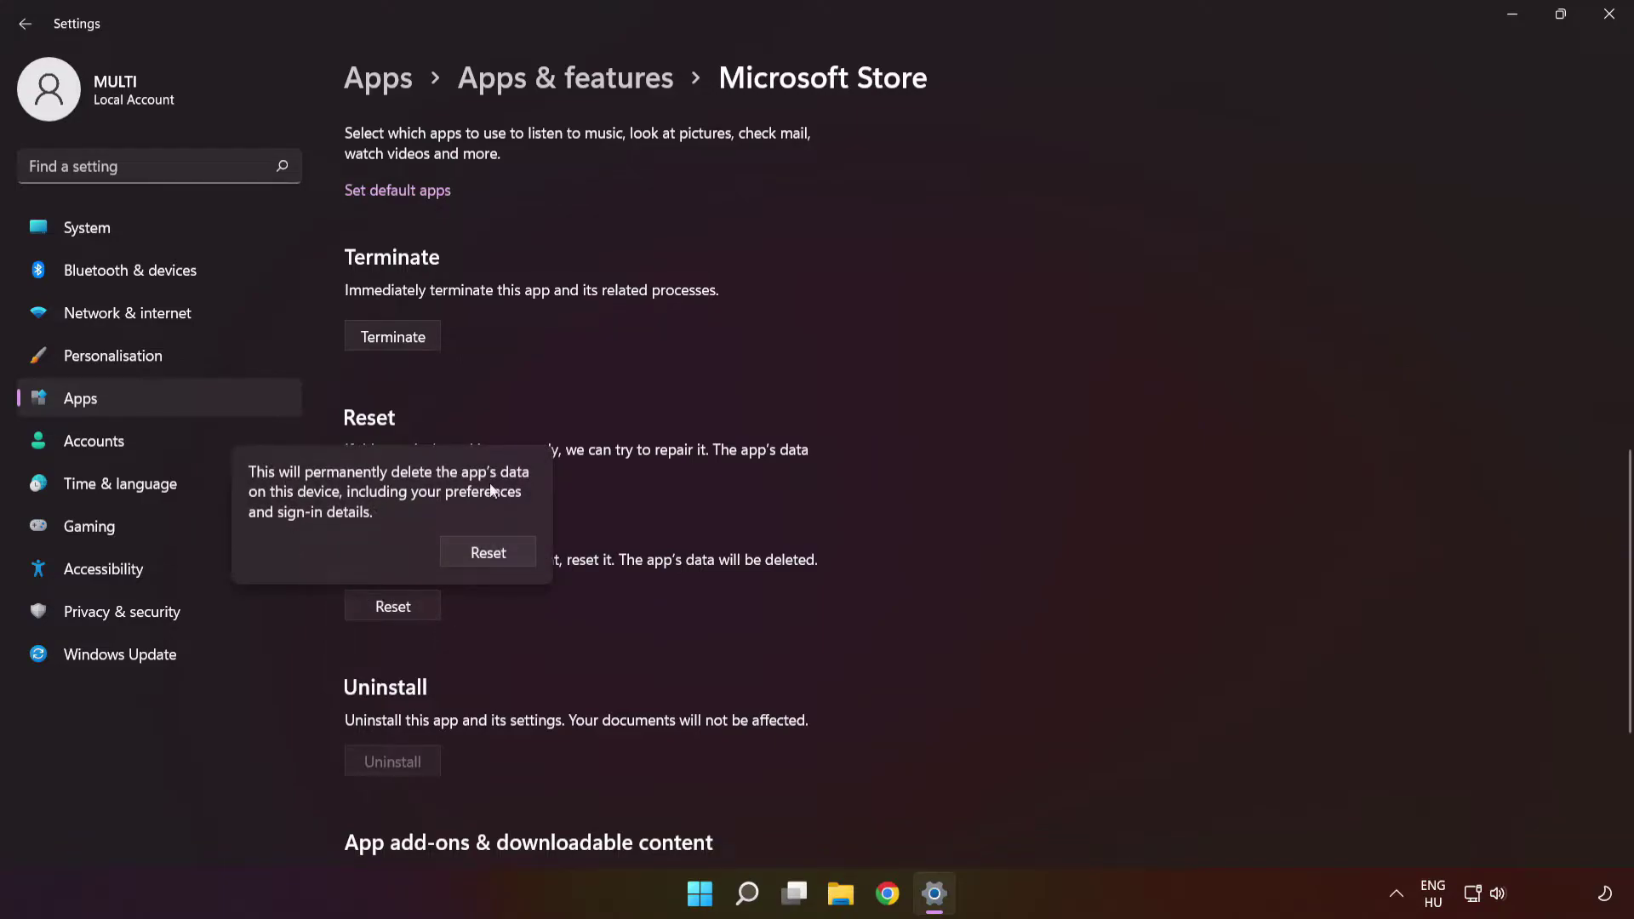
click(487, 556)
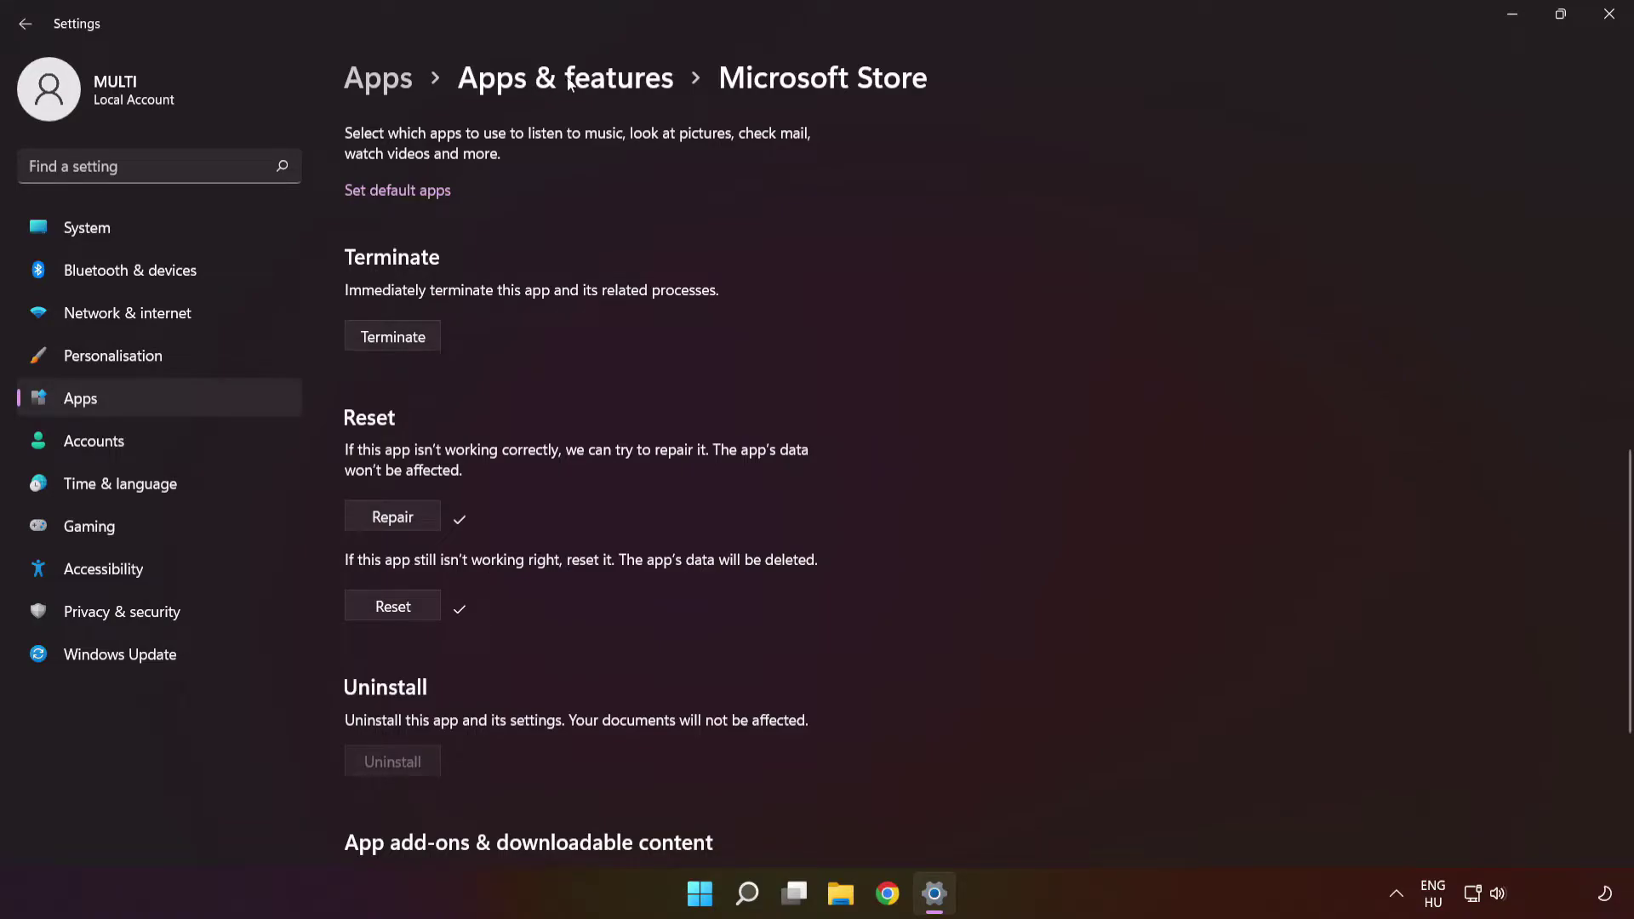
click(566, 82)
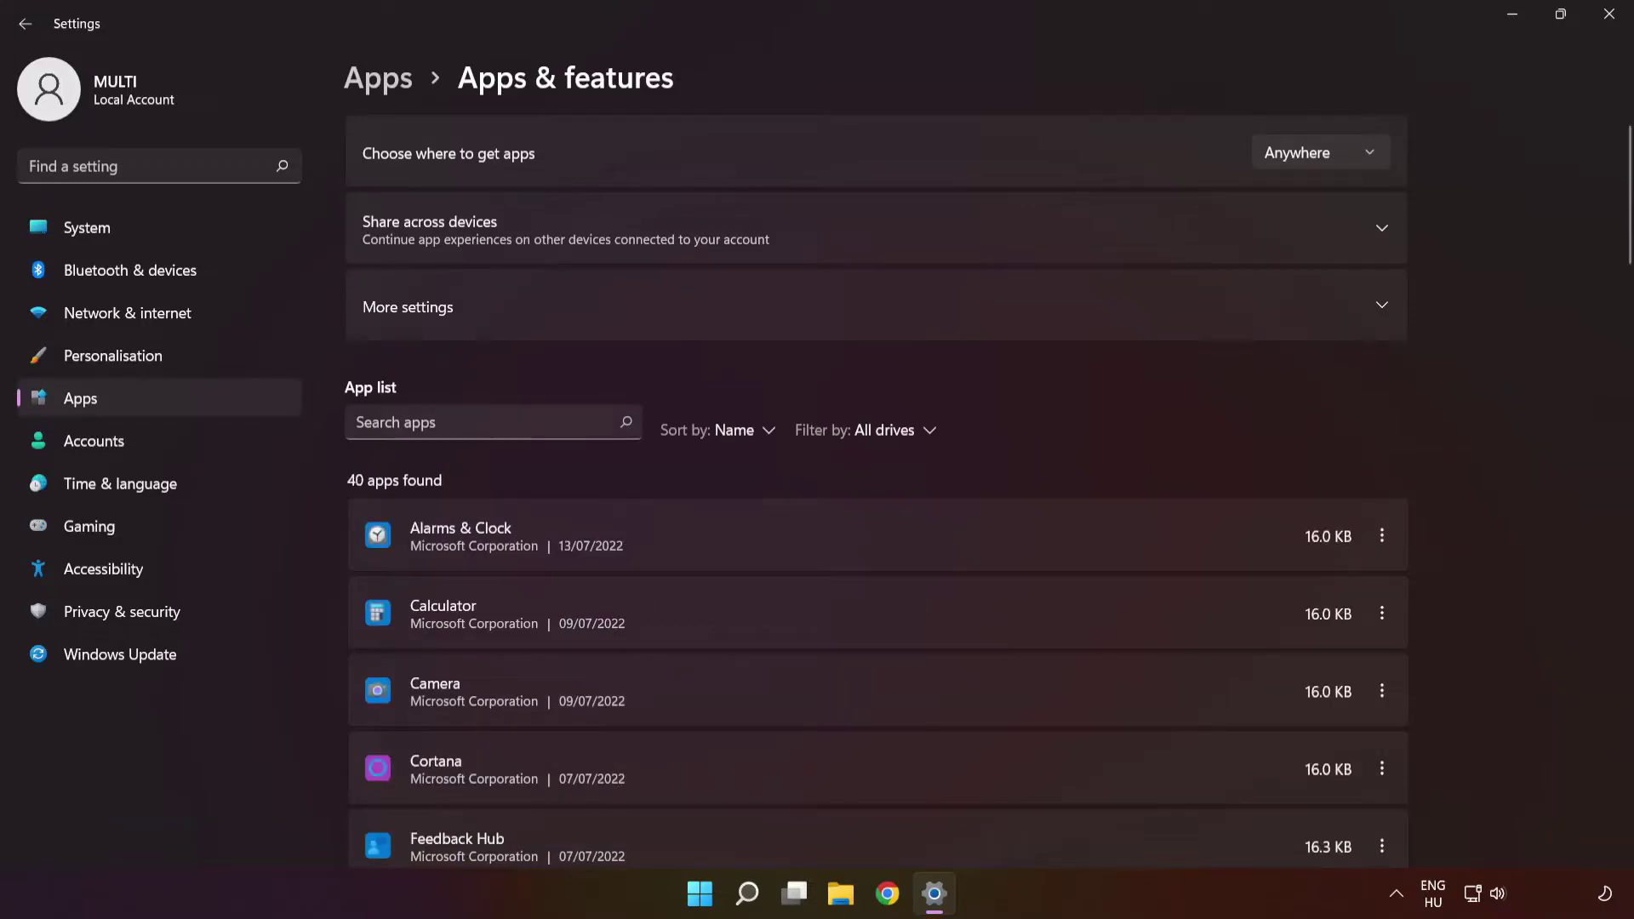
click(457, 422)
Step: Search the apps for 'xbox' and open the Xbox app's Advanced options
text(xbox)
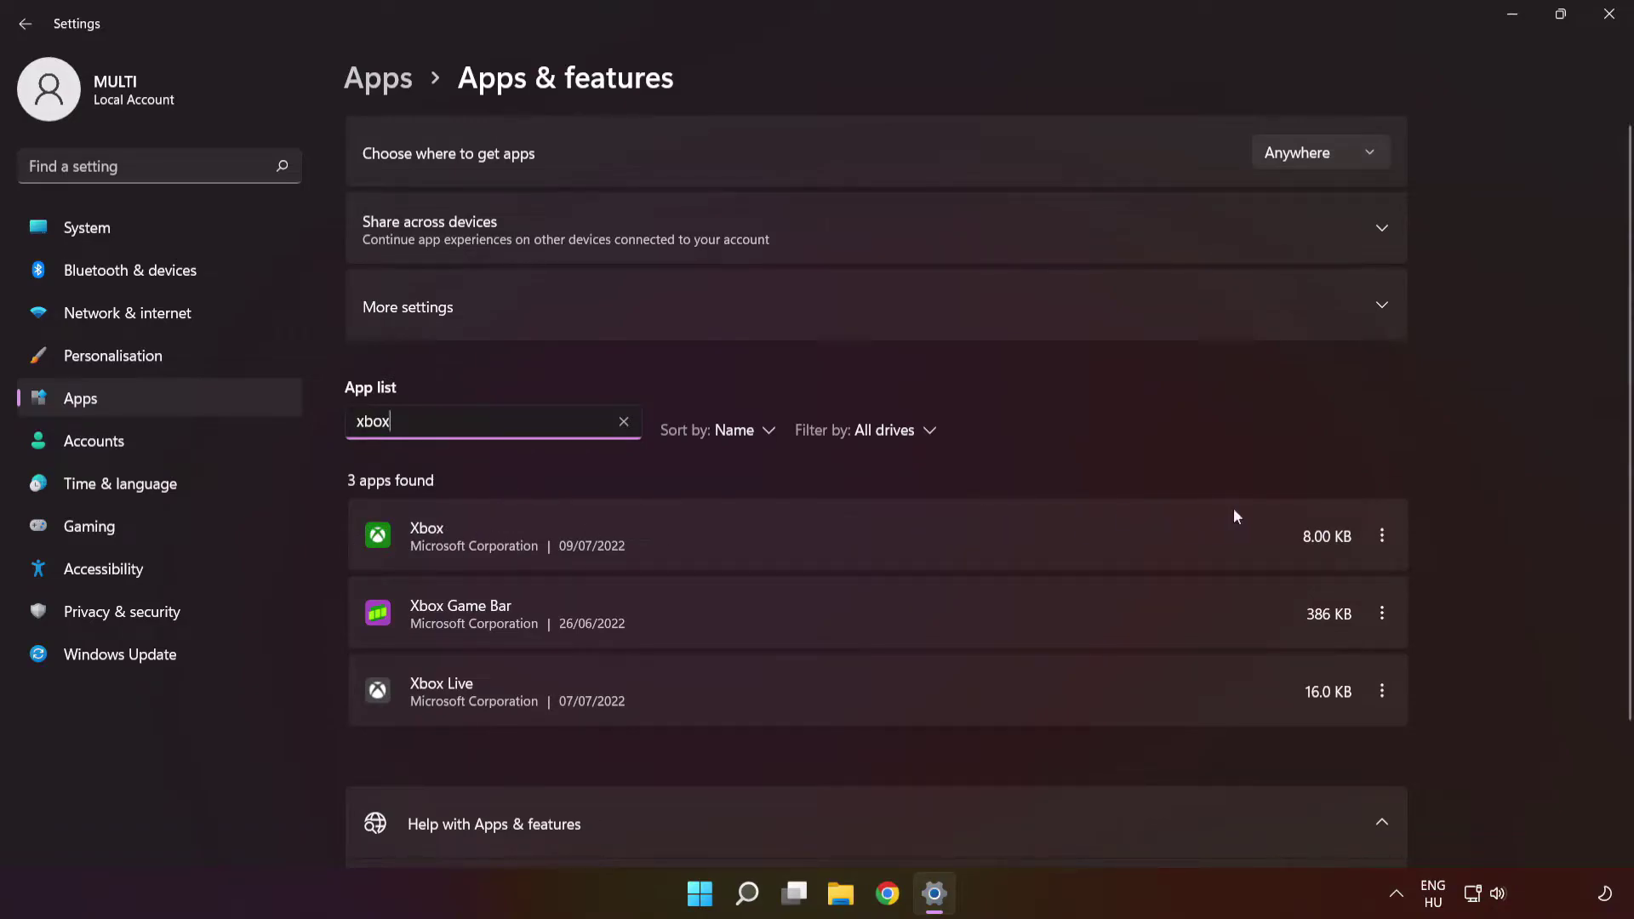
click(1383, 536)
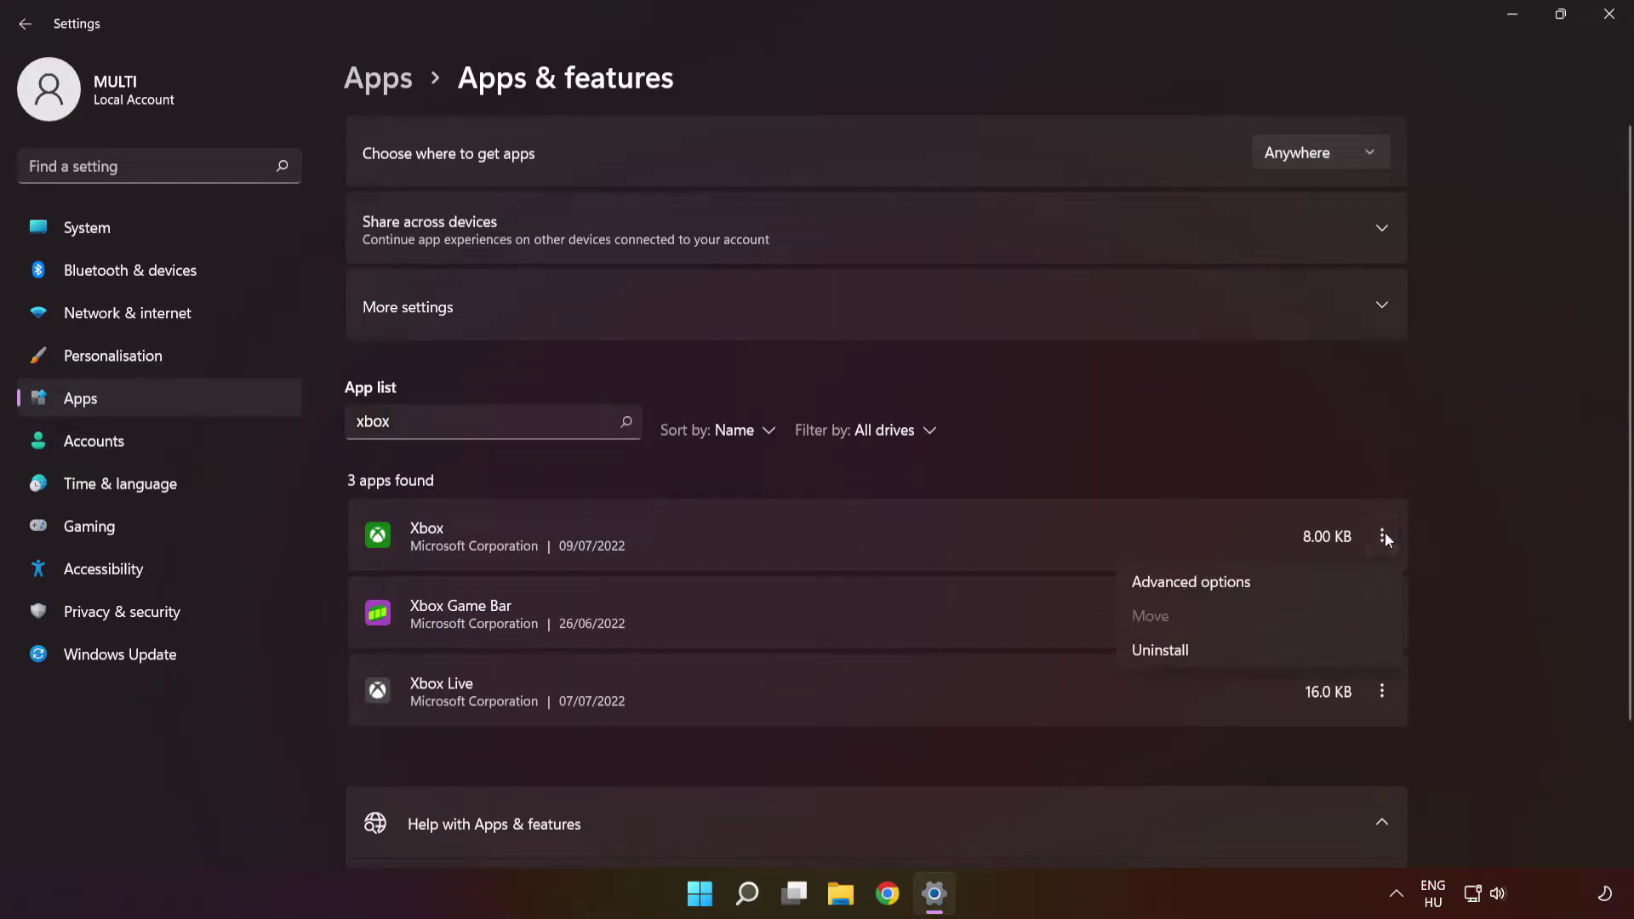
click(1318, 580)
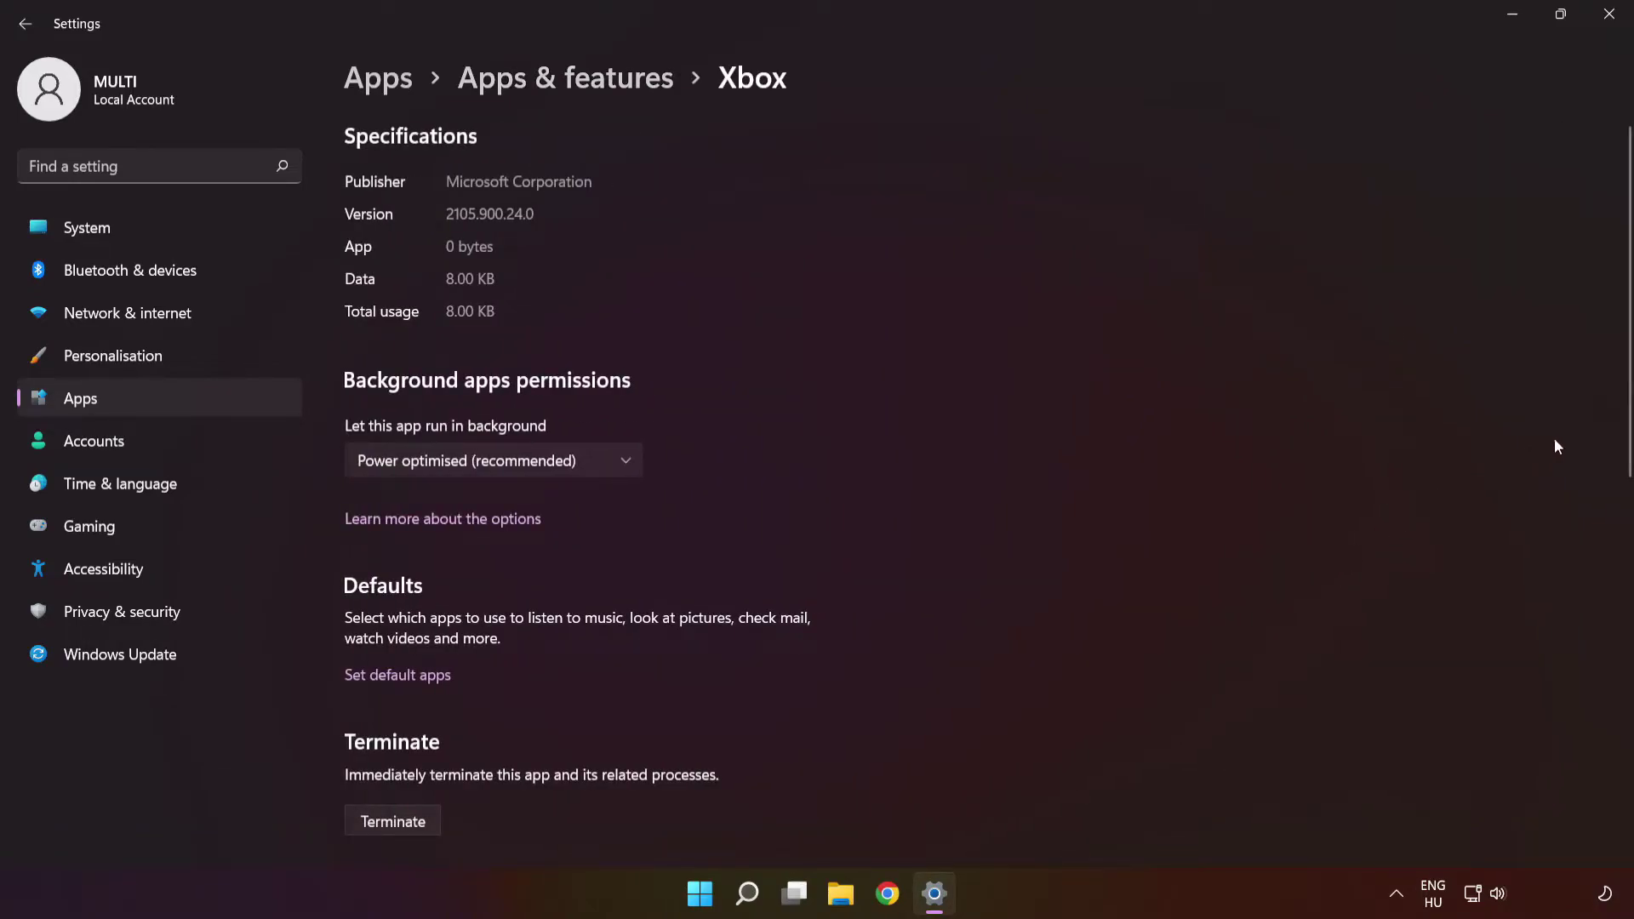
drag(1625, 401, 1610, 650)
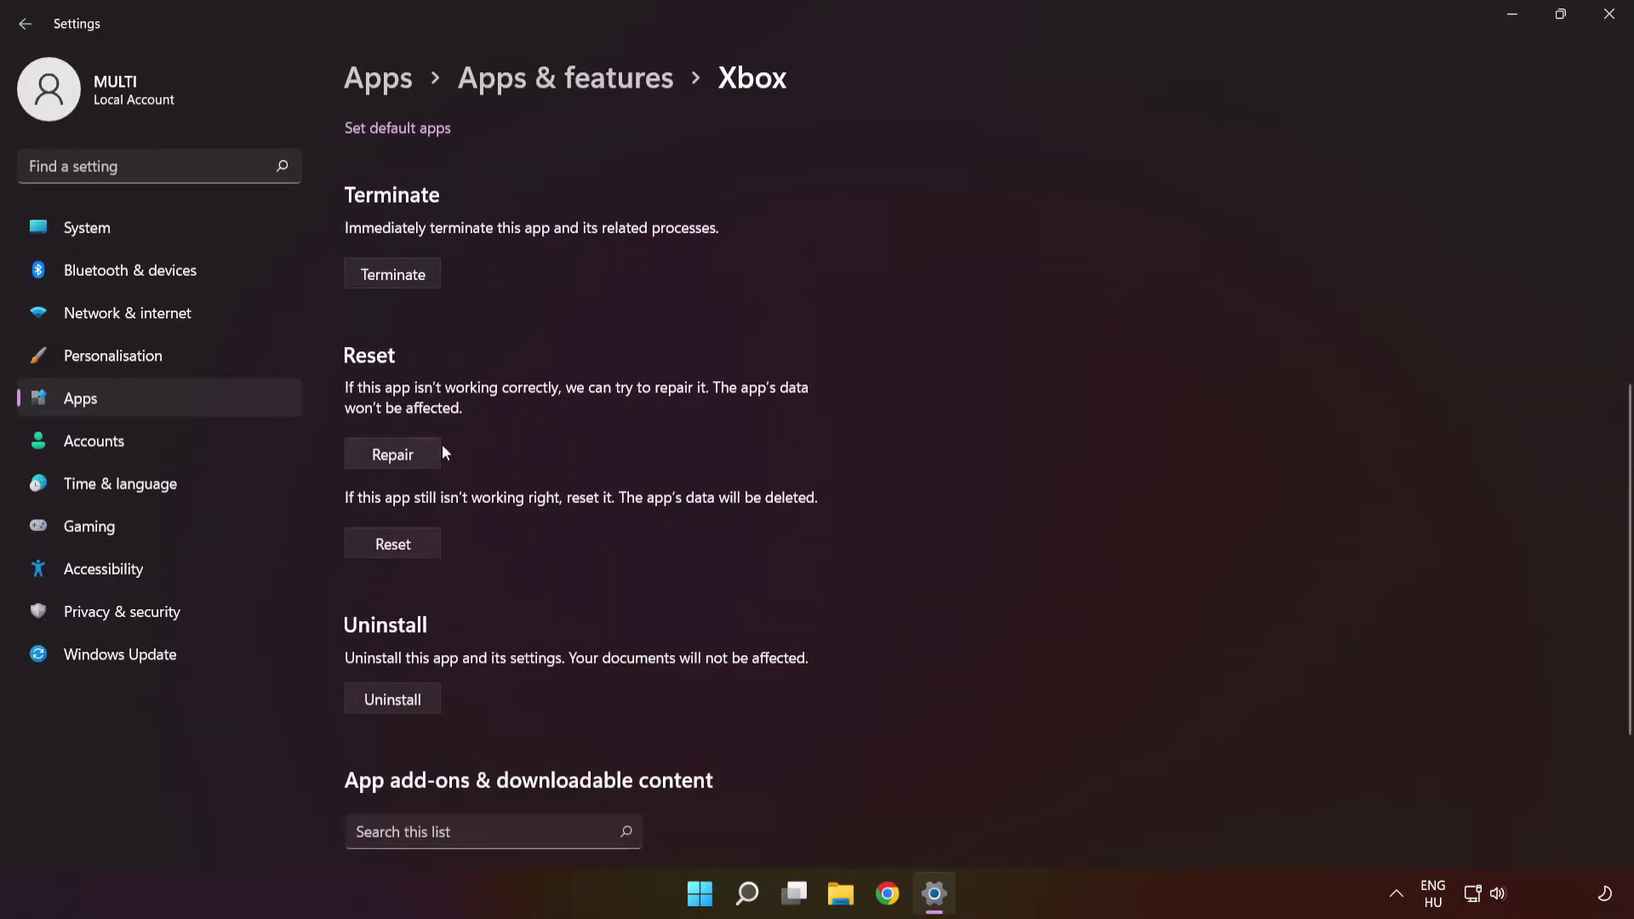
Step: Repair and reset the Xbox app, deleting its data, then close Settings
click(390, 457)
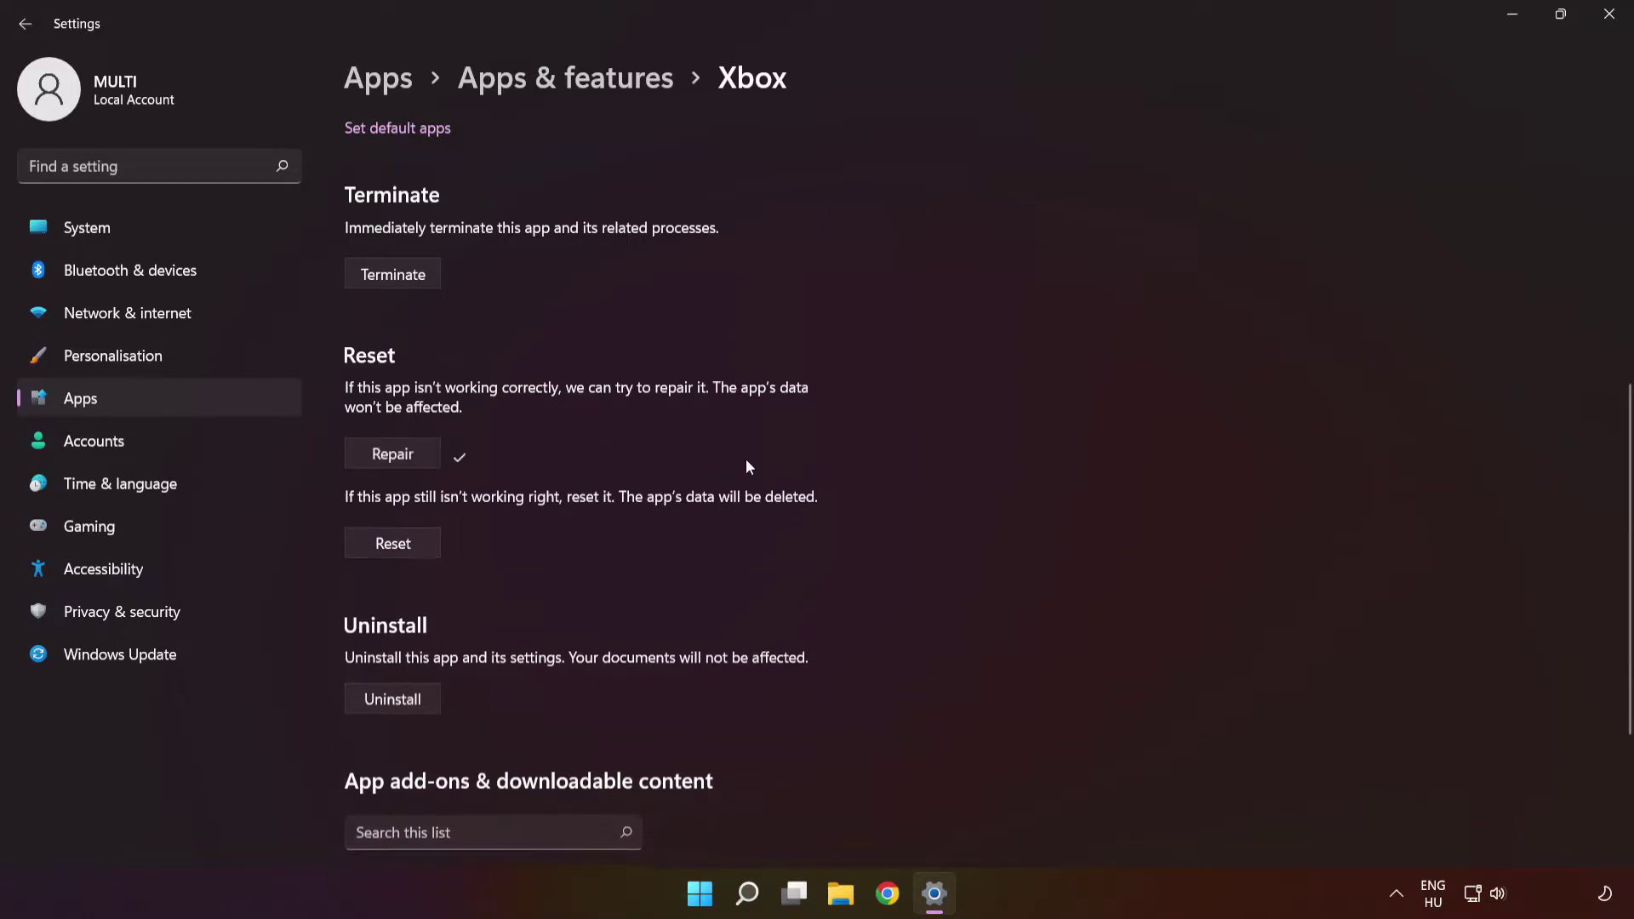
click(402, 554)
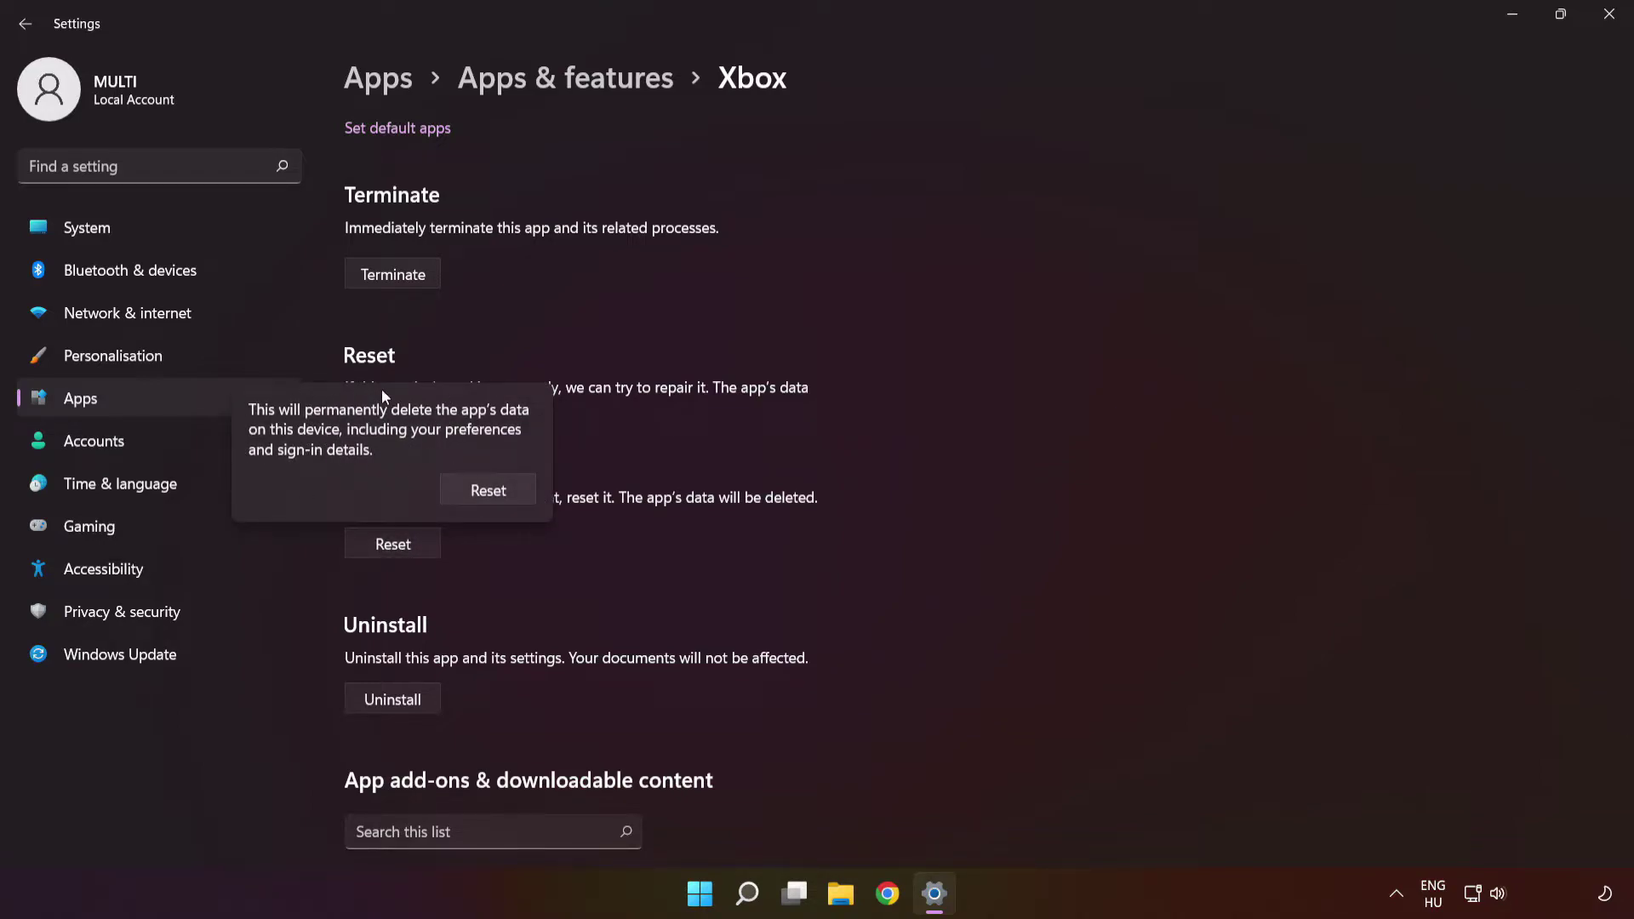
click(494, 497)
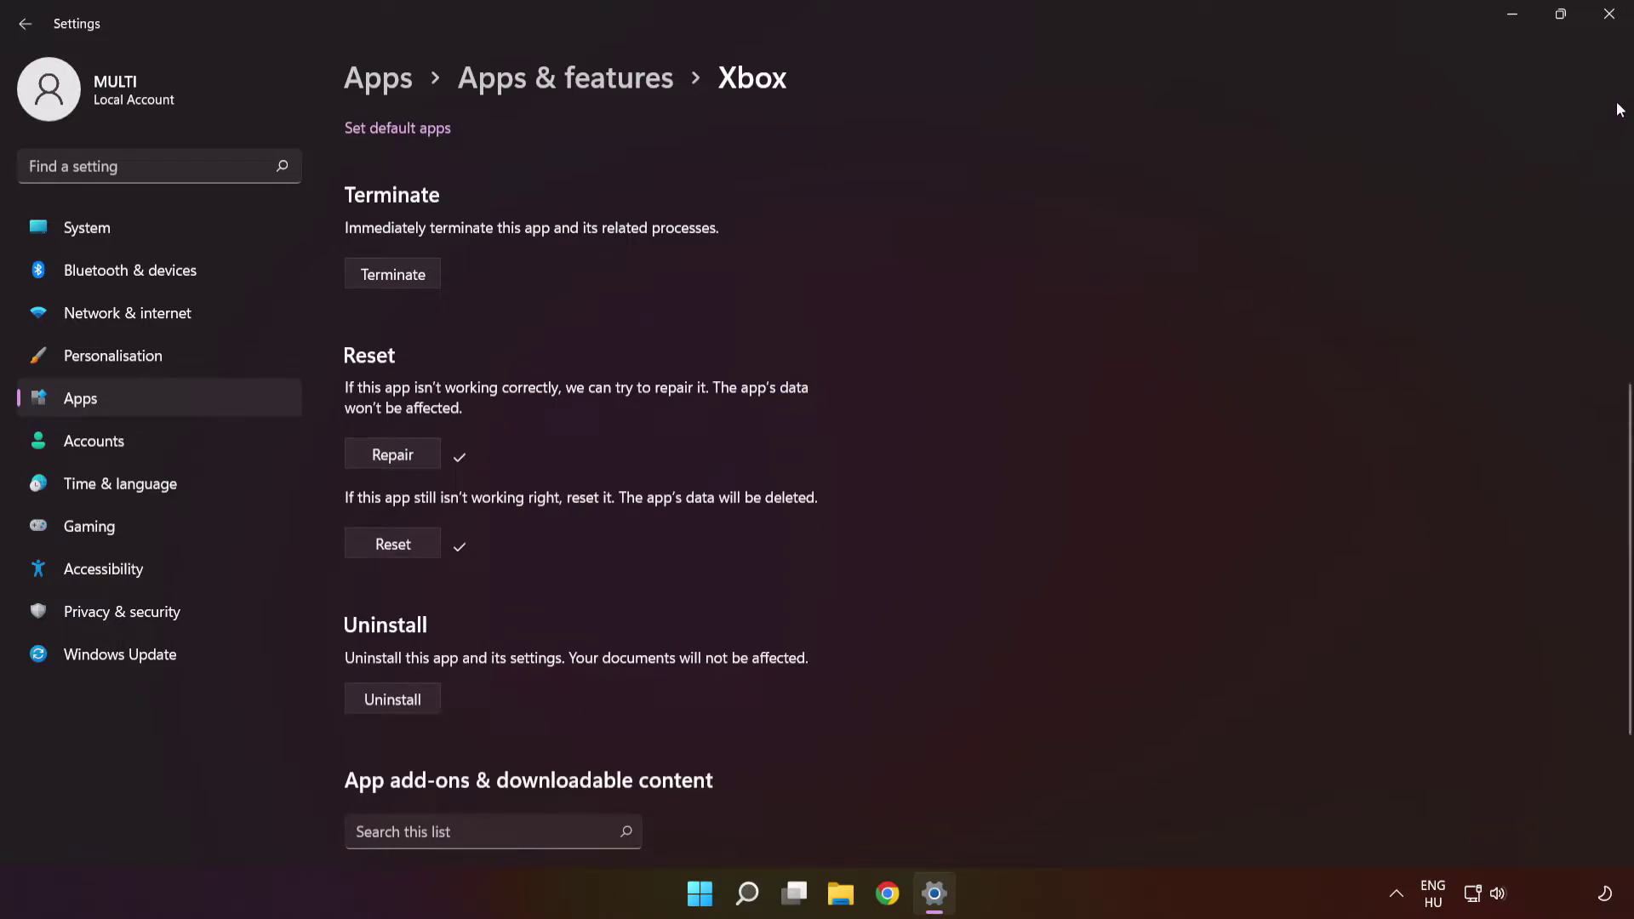
click(1610, 17)
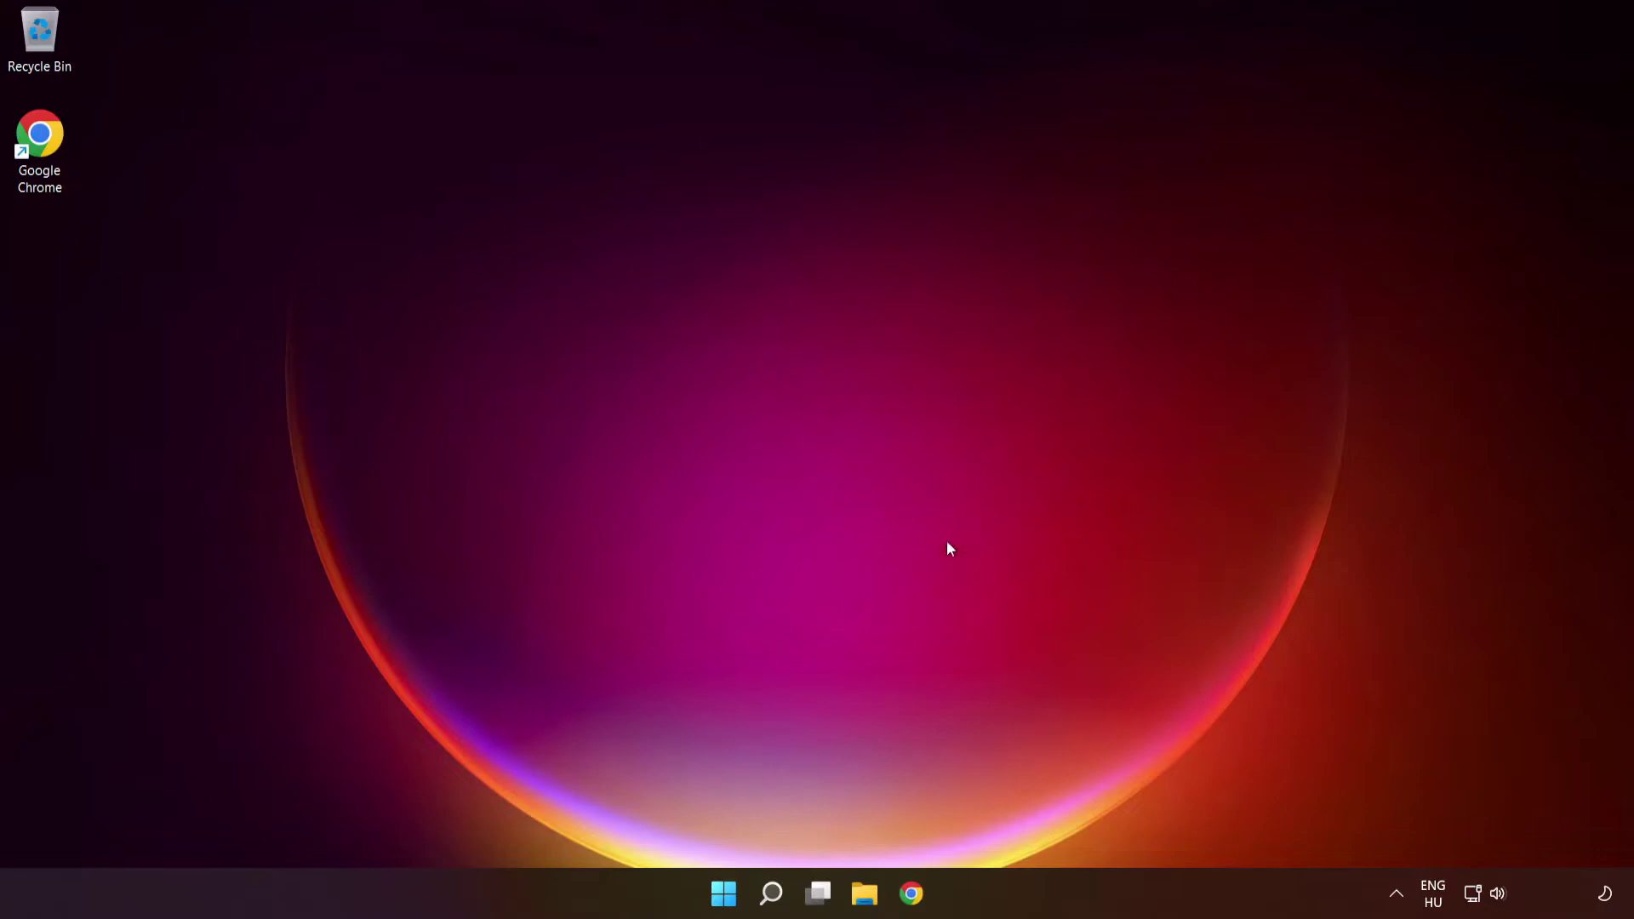
Step: Search for 'wsreset' and run the command to reset the Store cache
click(773, 895)
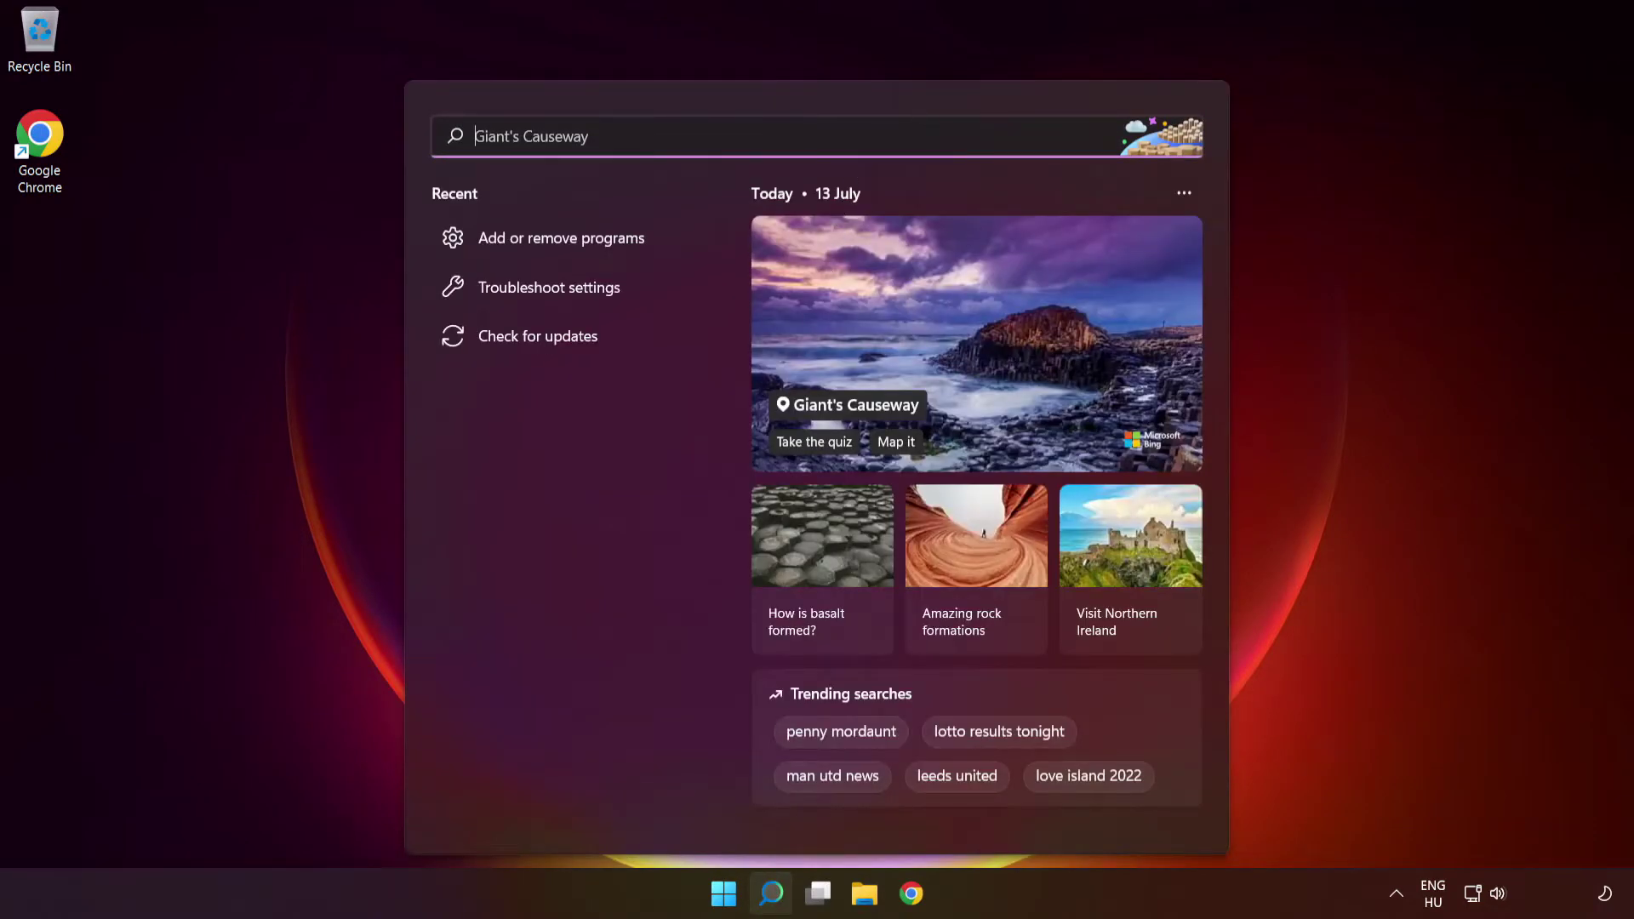
text(wsreset)
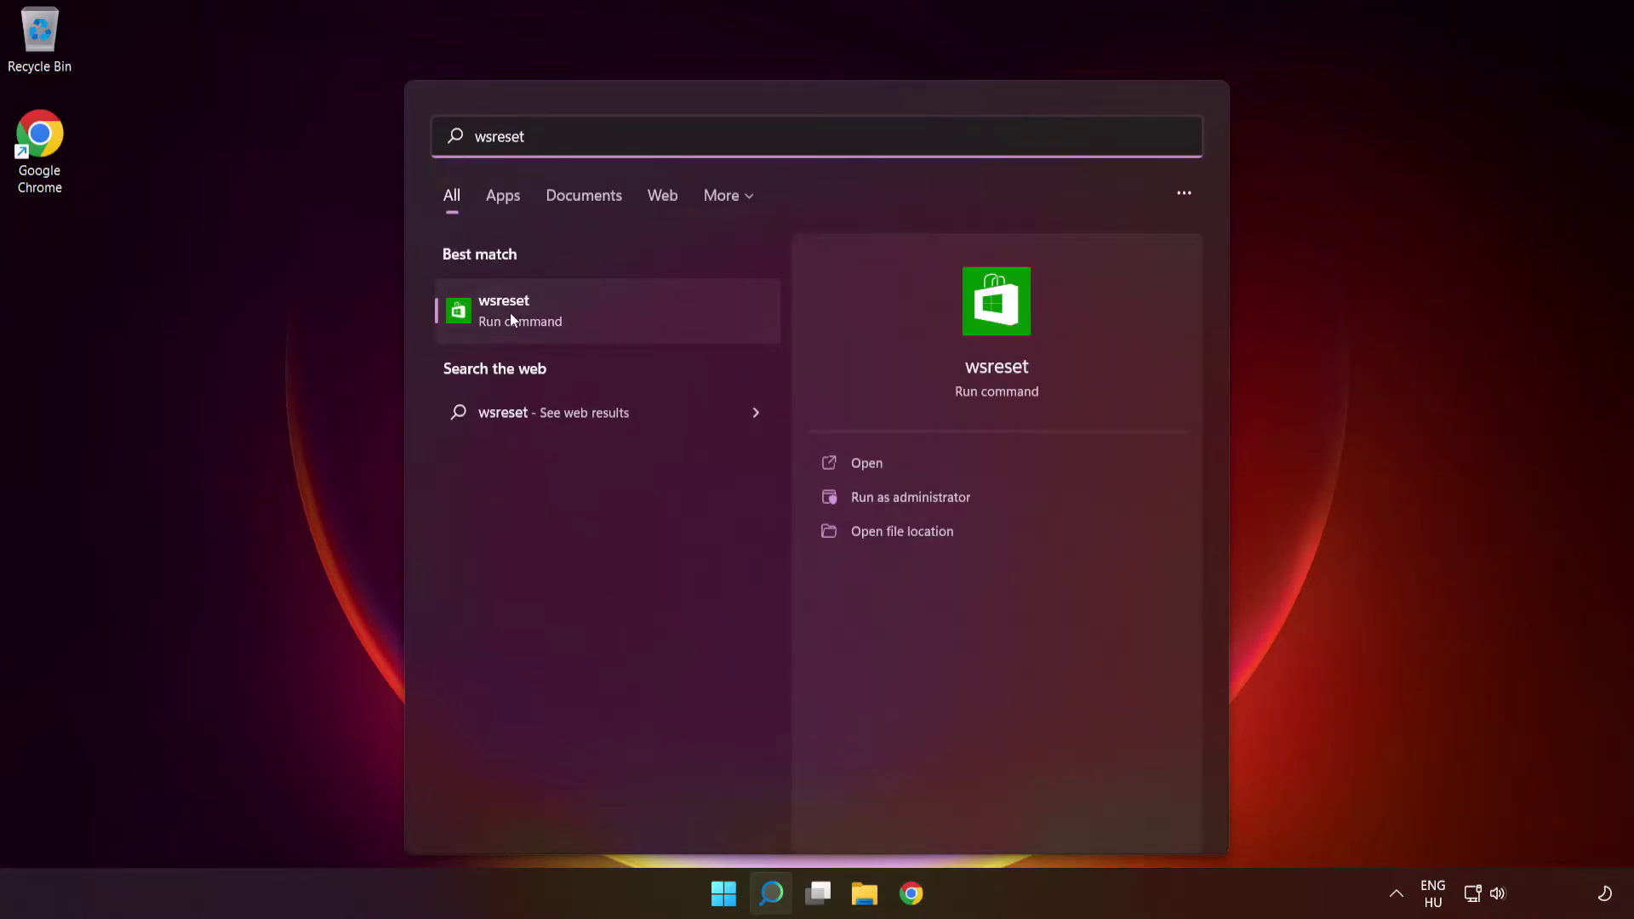
click(610, 324)
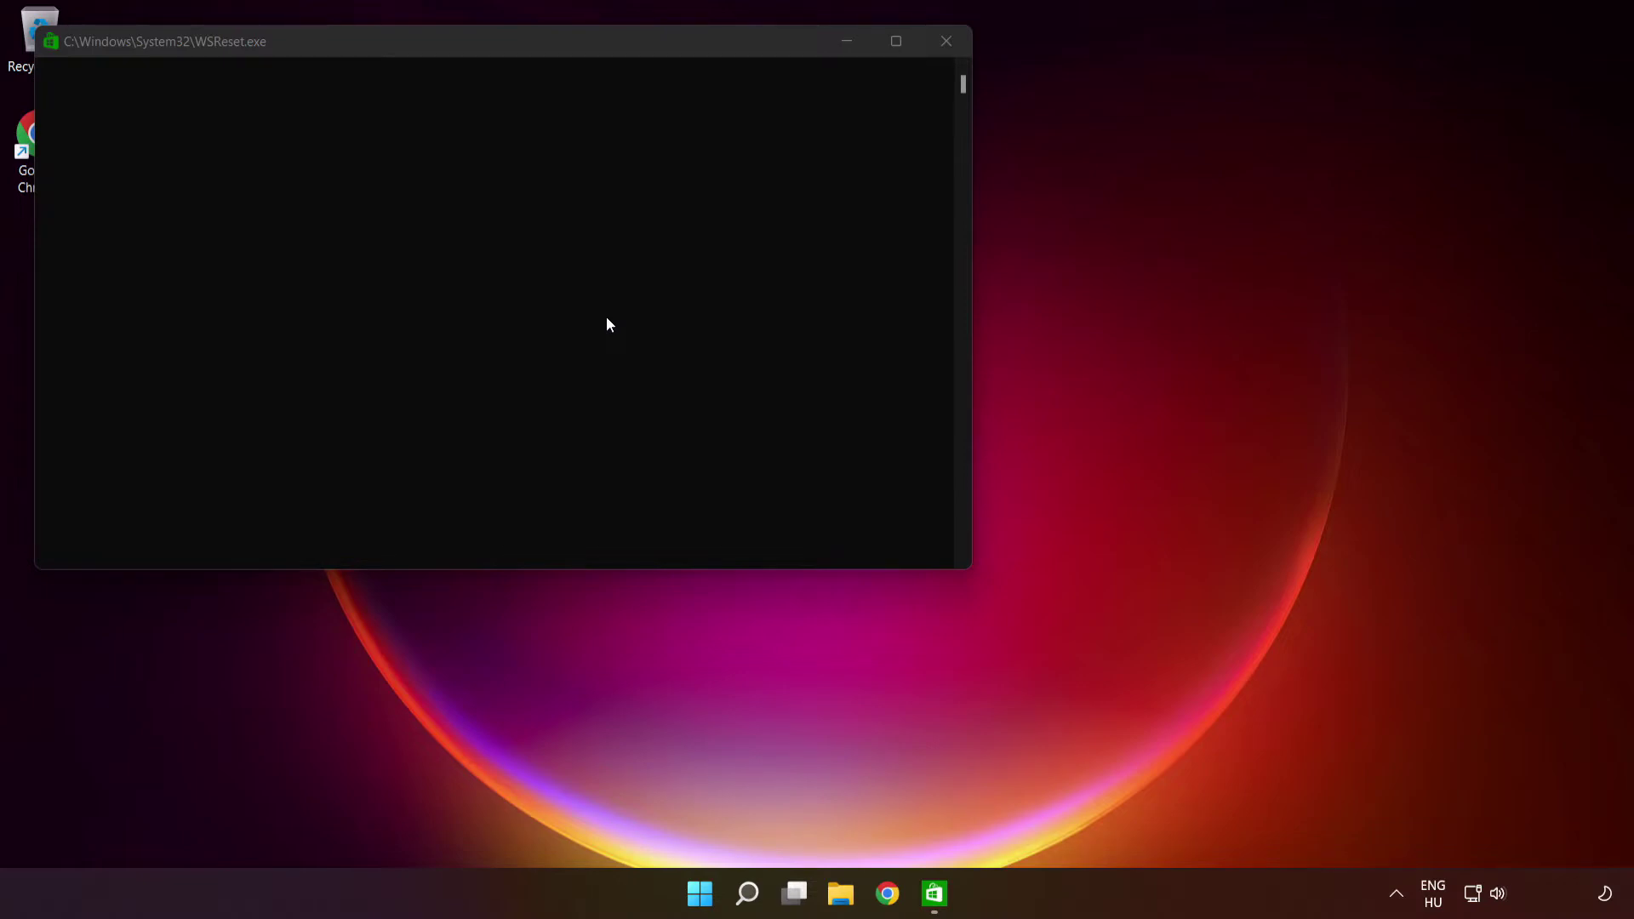
Step: Bring the WSReset window forward, then maximise Microsoft Store once it reopens
click(729, 44)
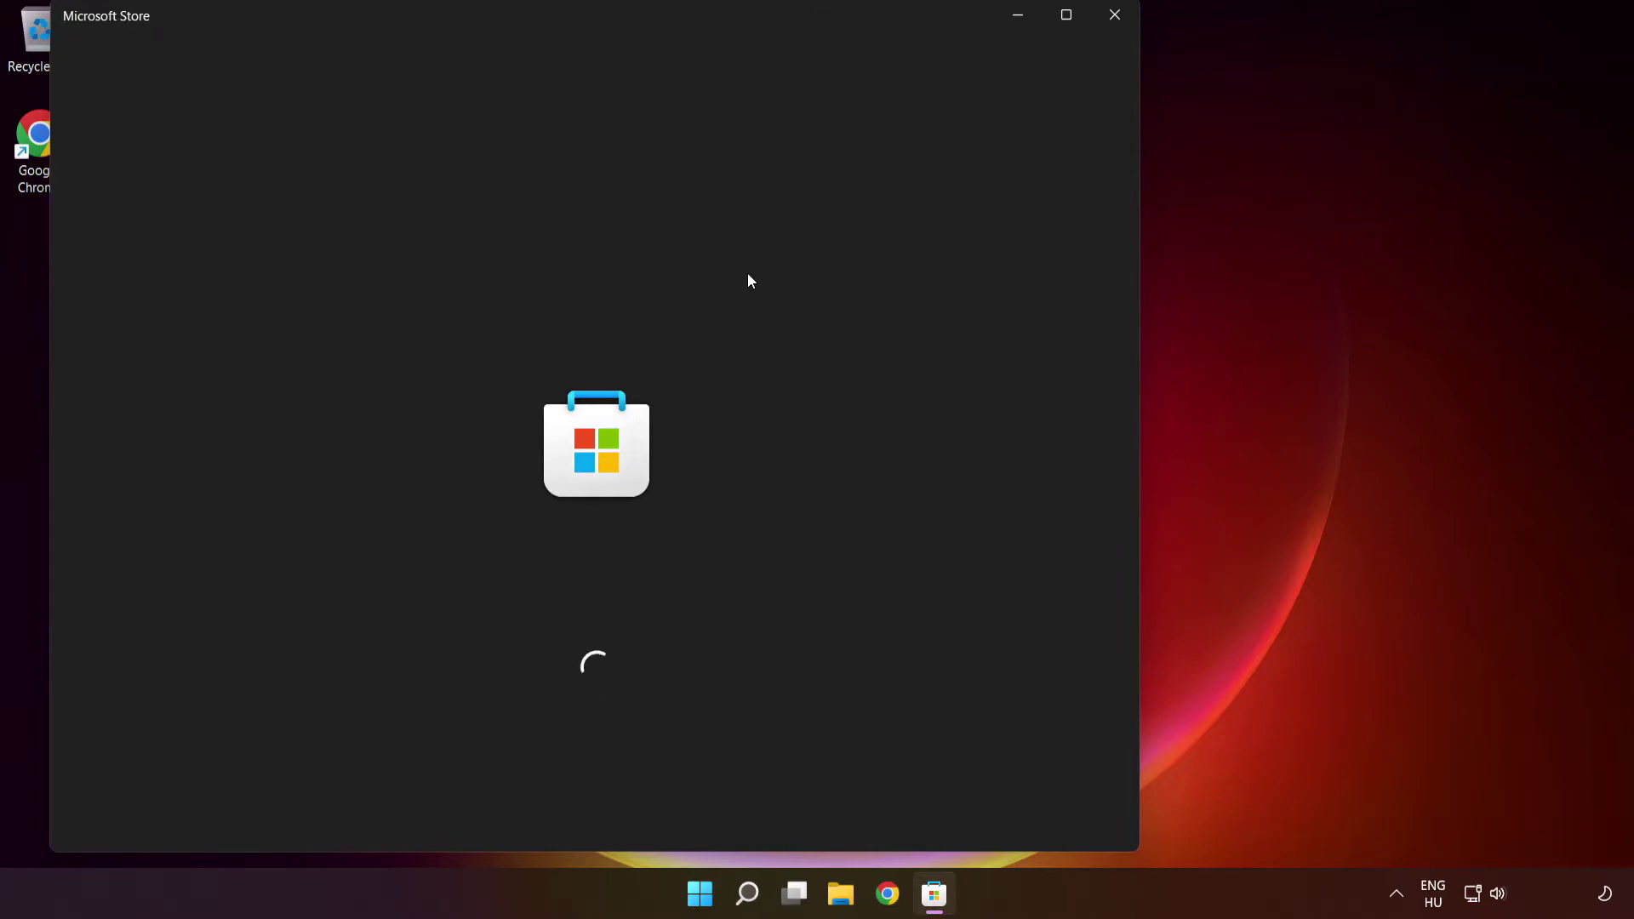
click(1065, 14)
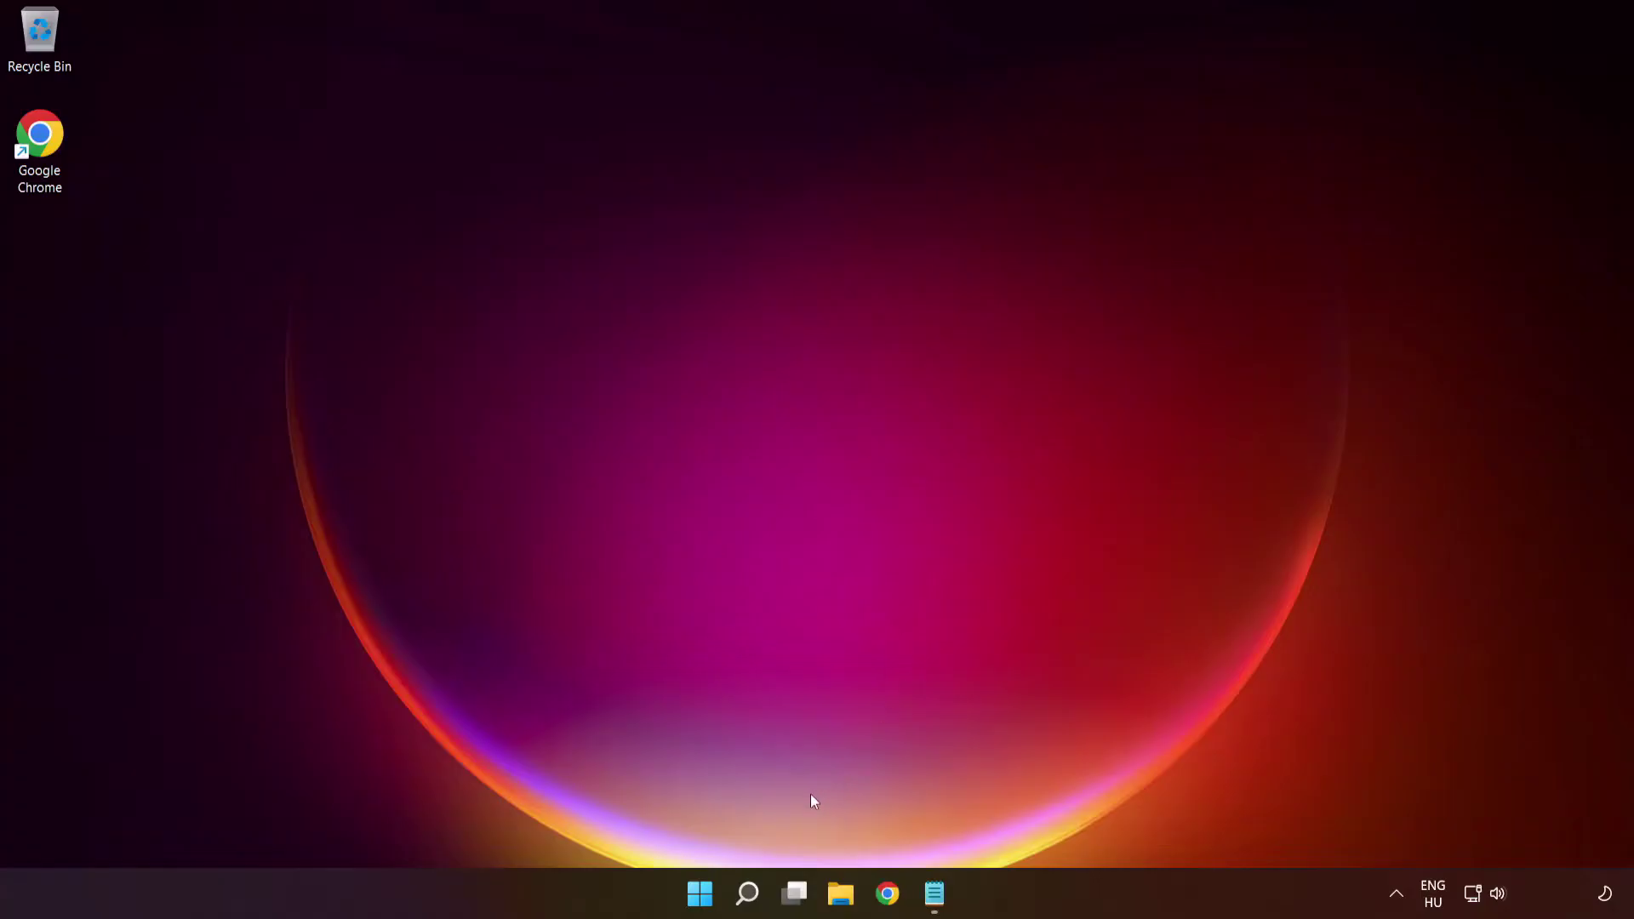
Step: Search 'services' and launch the Services app from the results
click(747, 895)
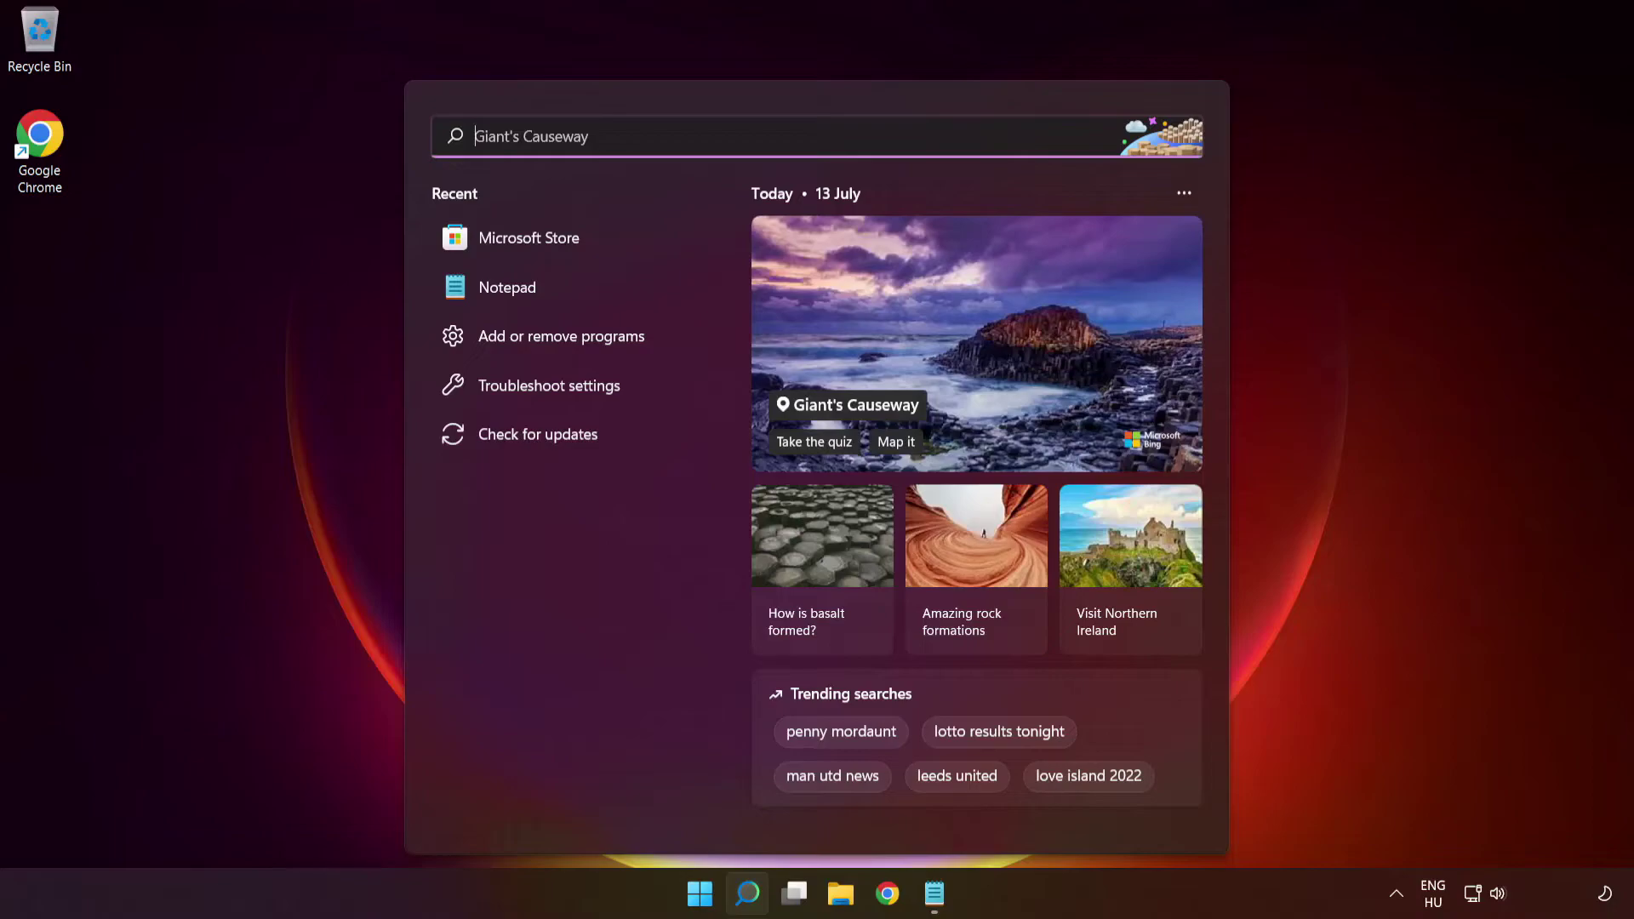
text(services)
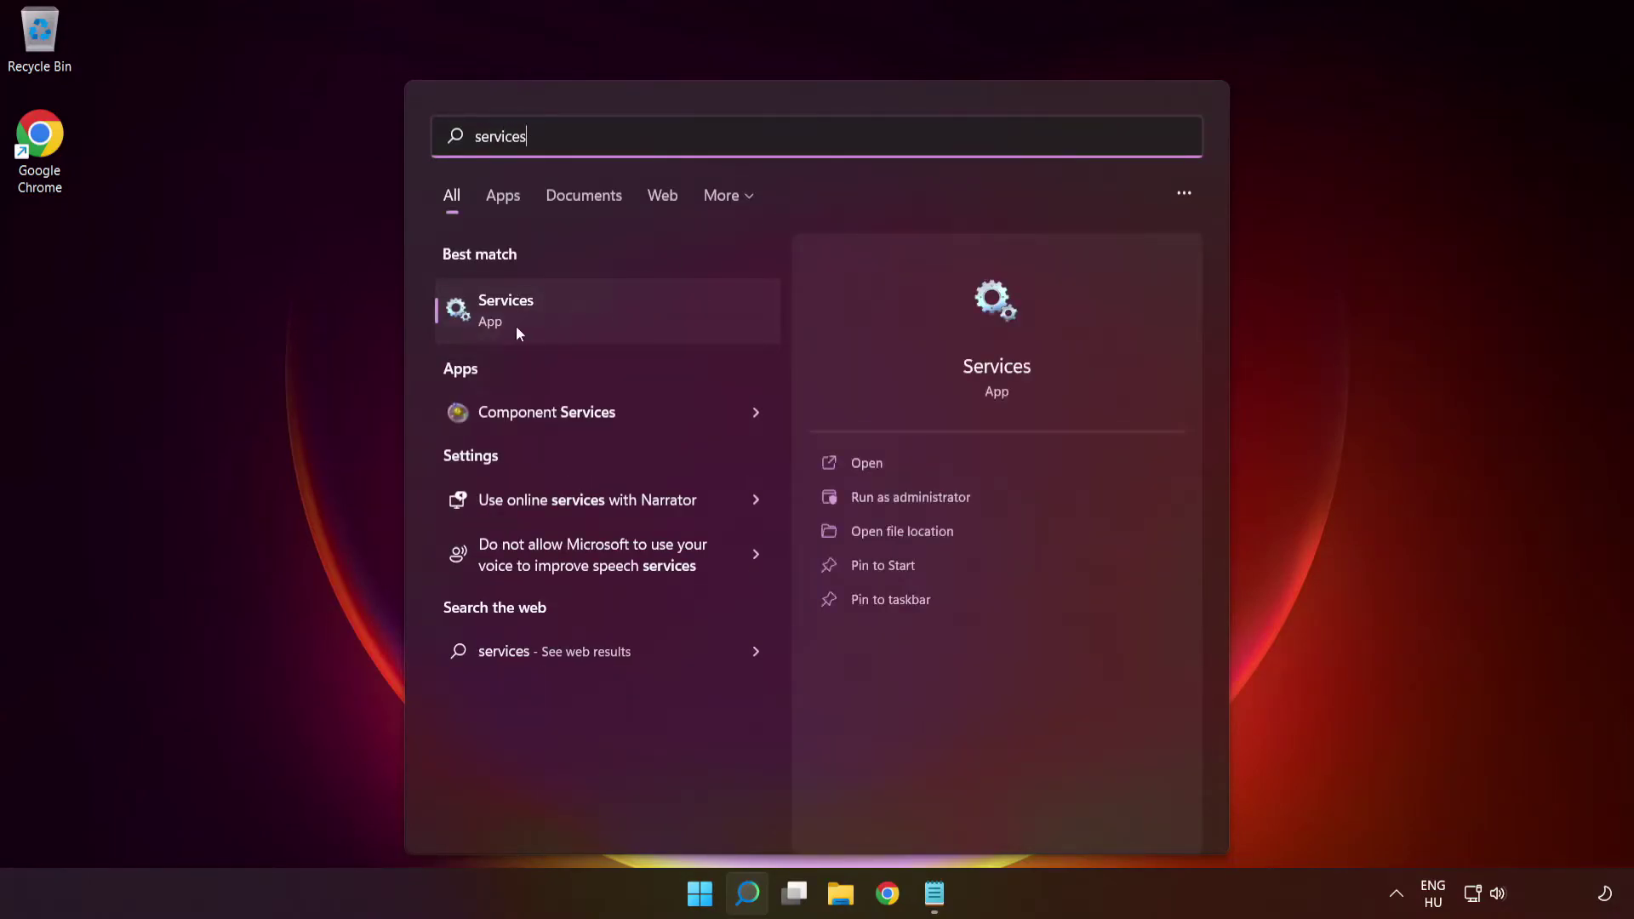
click(628, 315)
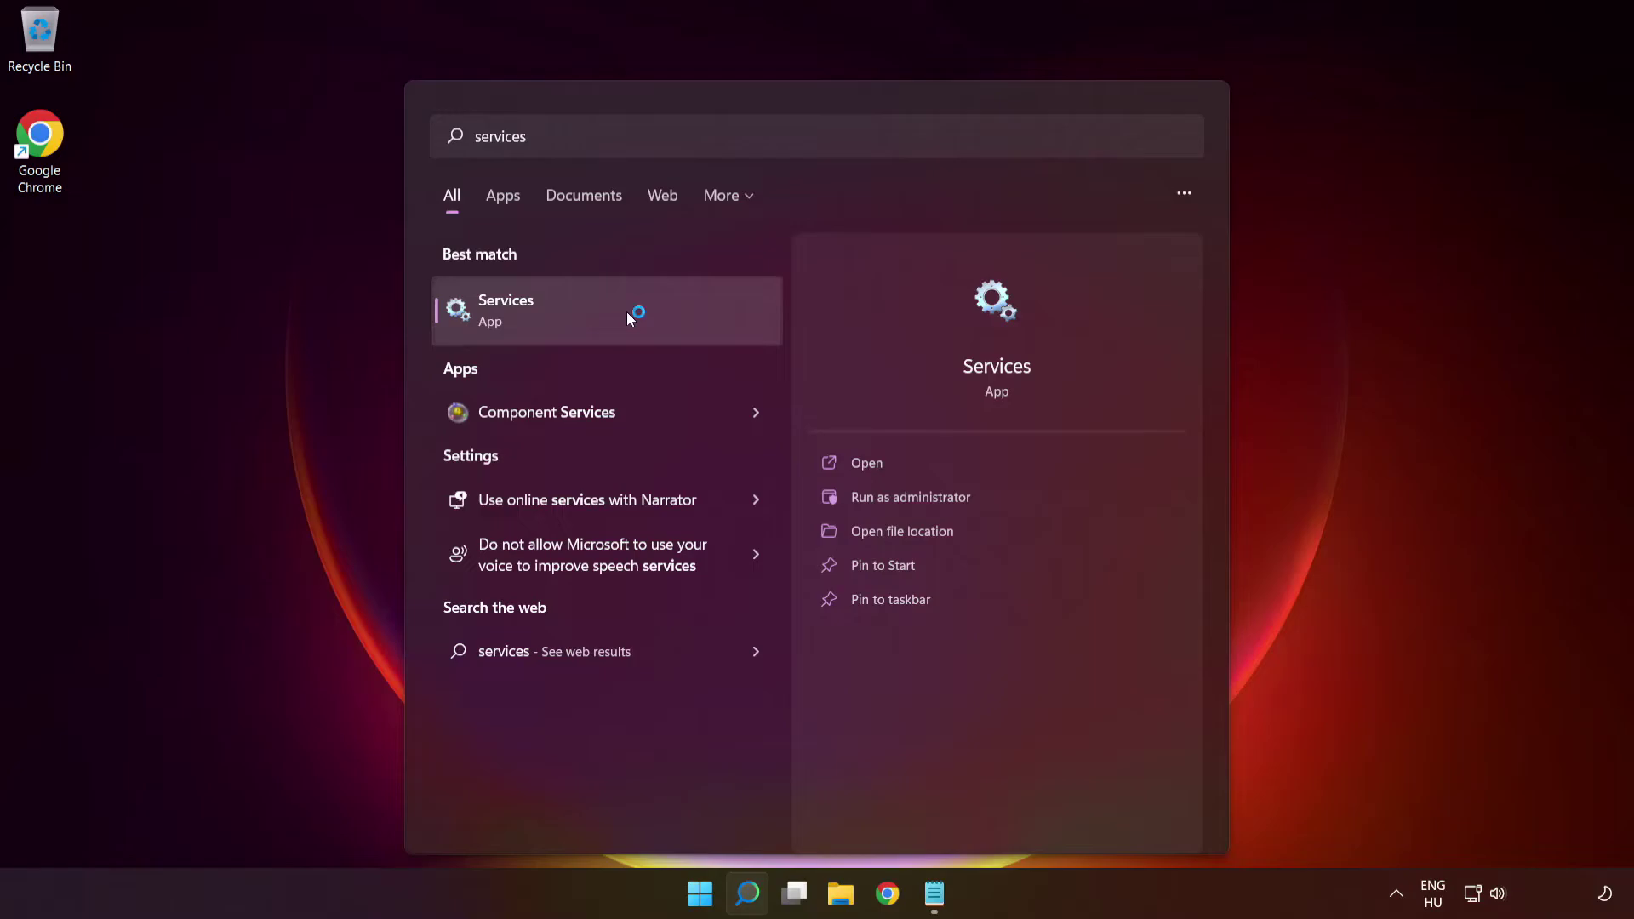
click(630, 319)
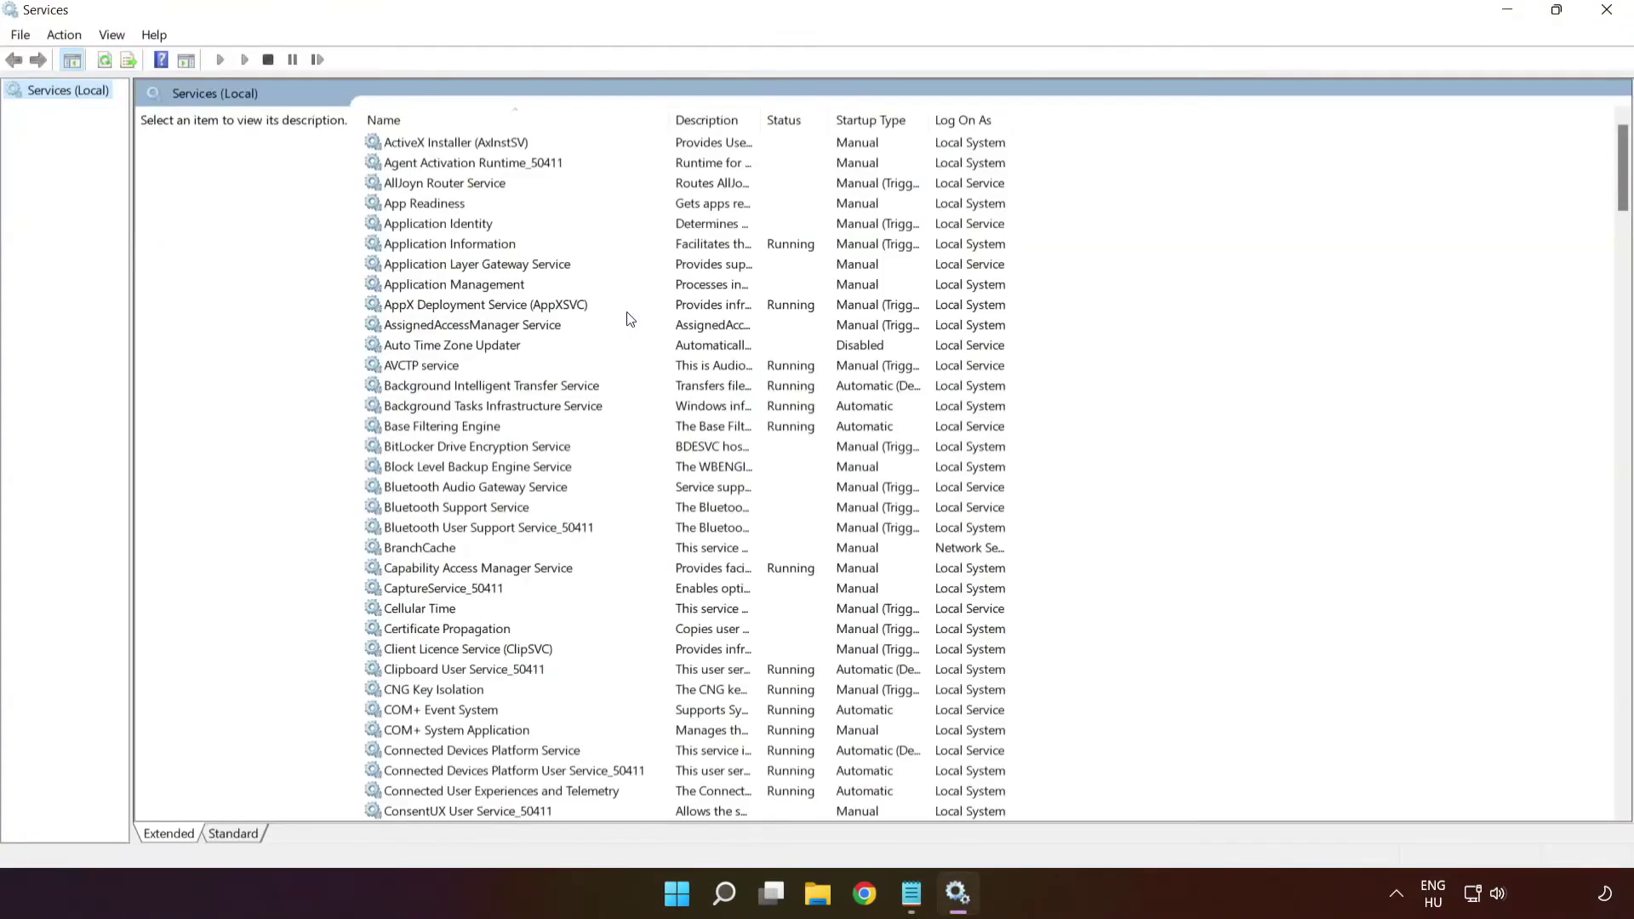
Step: Set the IP Helper service's startup type to Automatic and apply it
key(i)
click(470, 189)
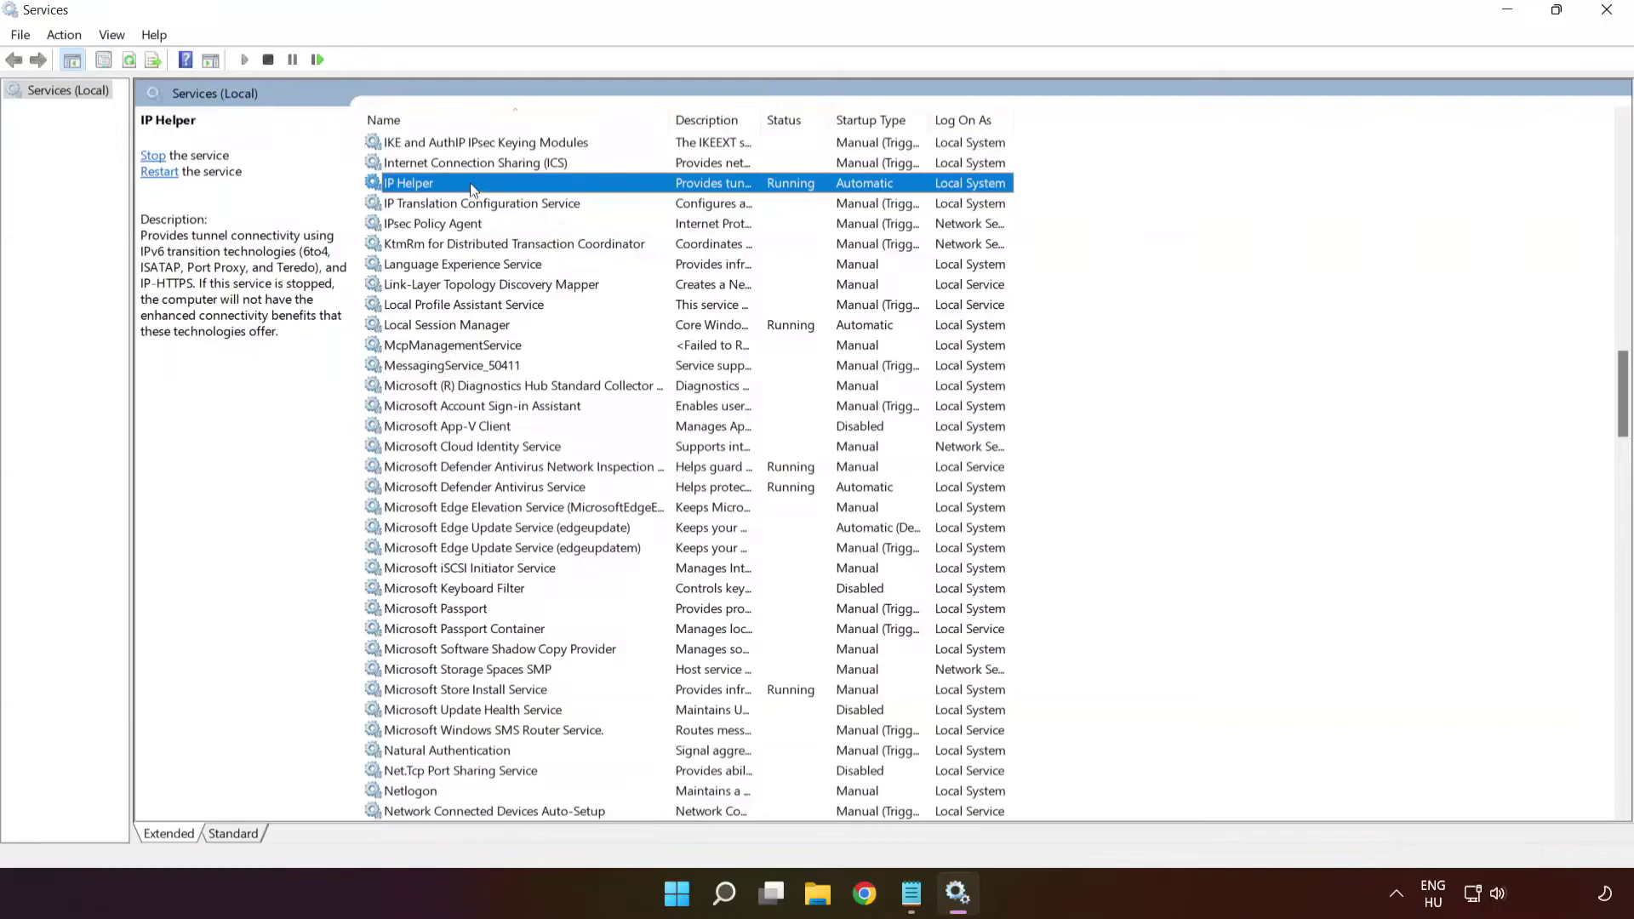
right_click(474, 188)
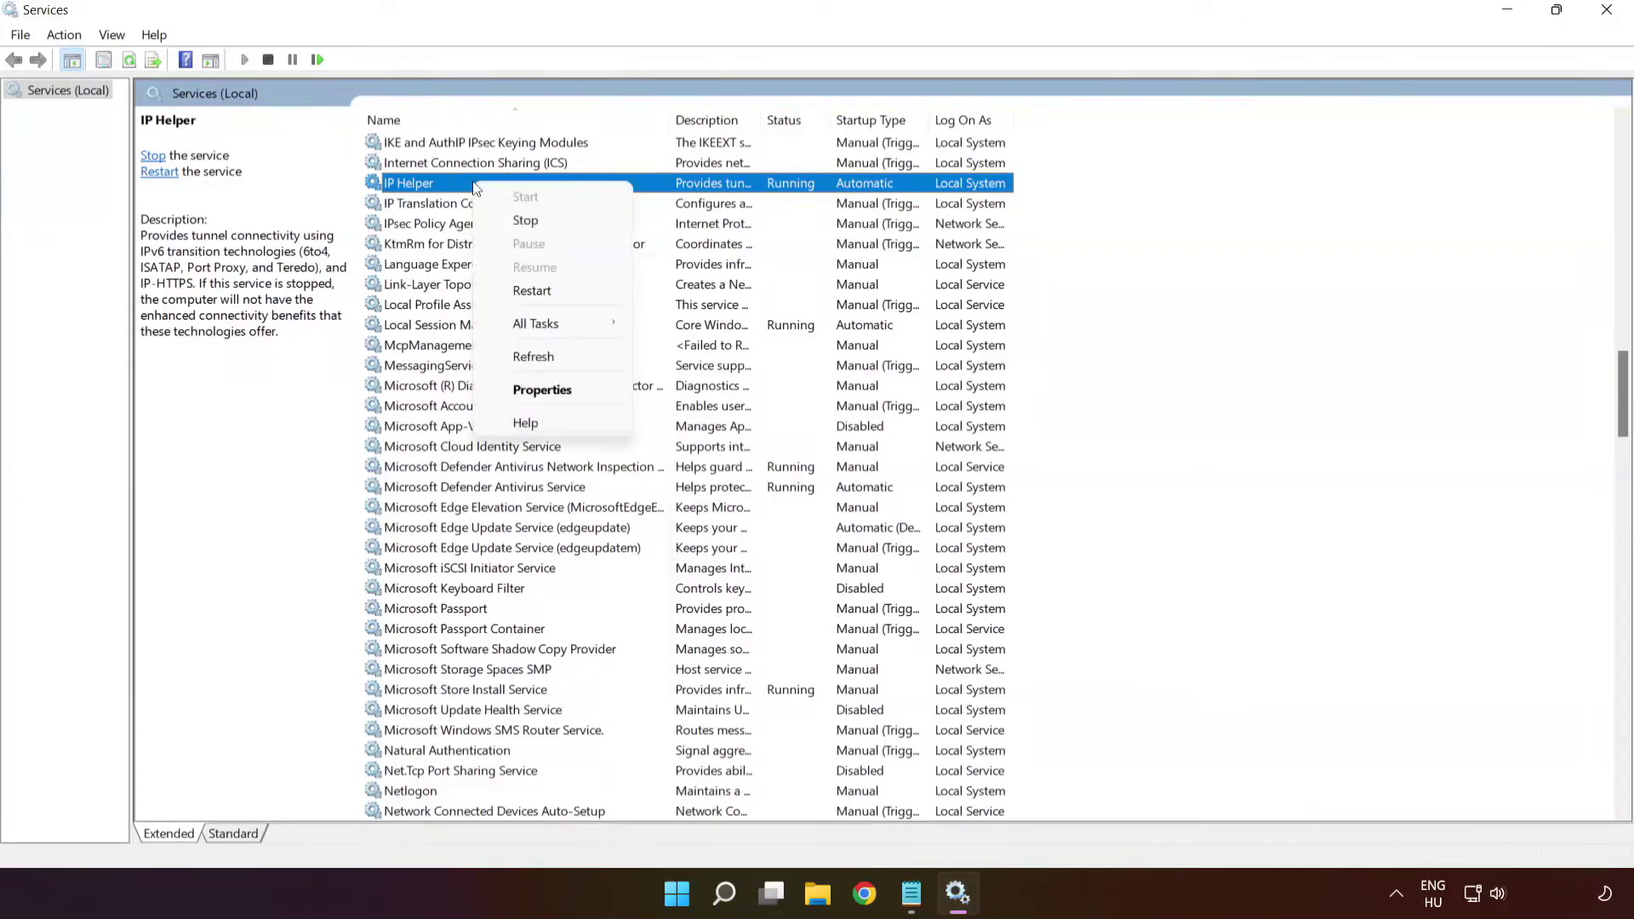
click(548, 391)
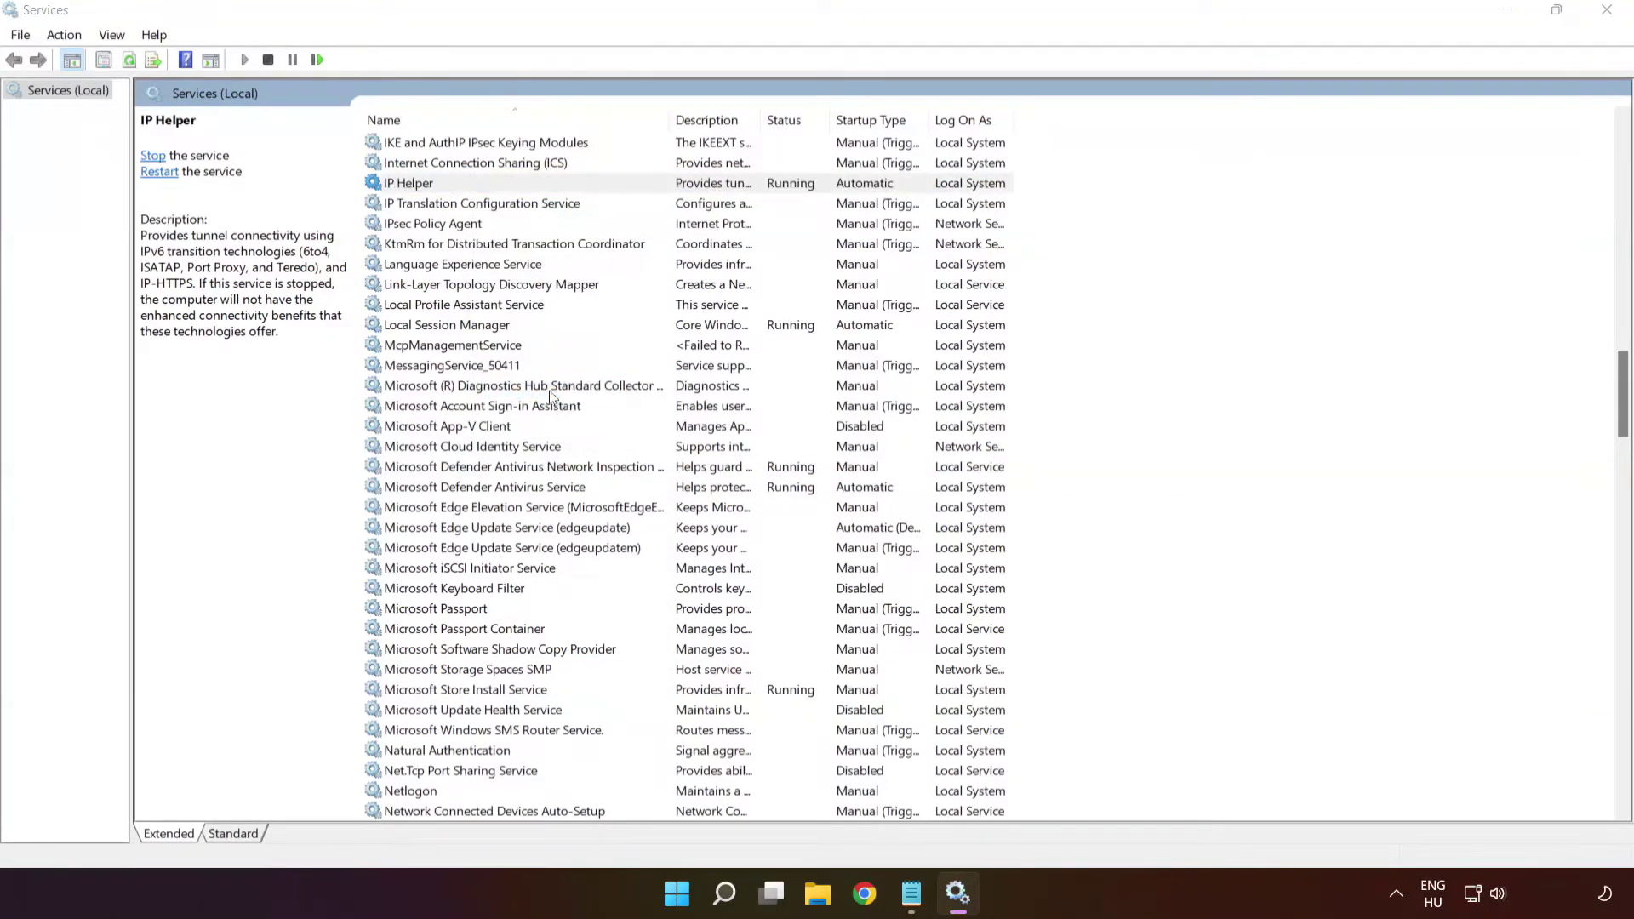
click(788, 422)
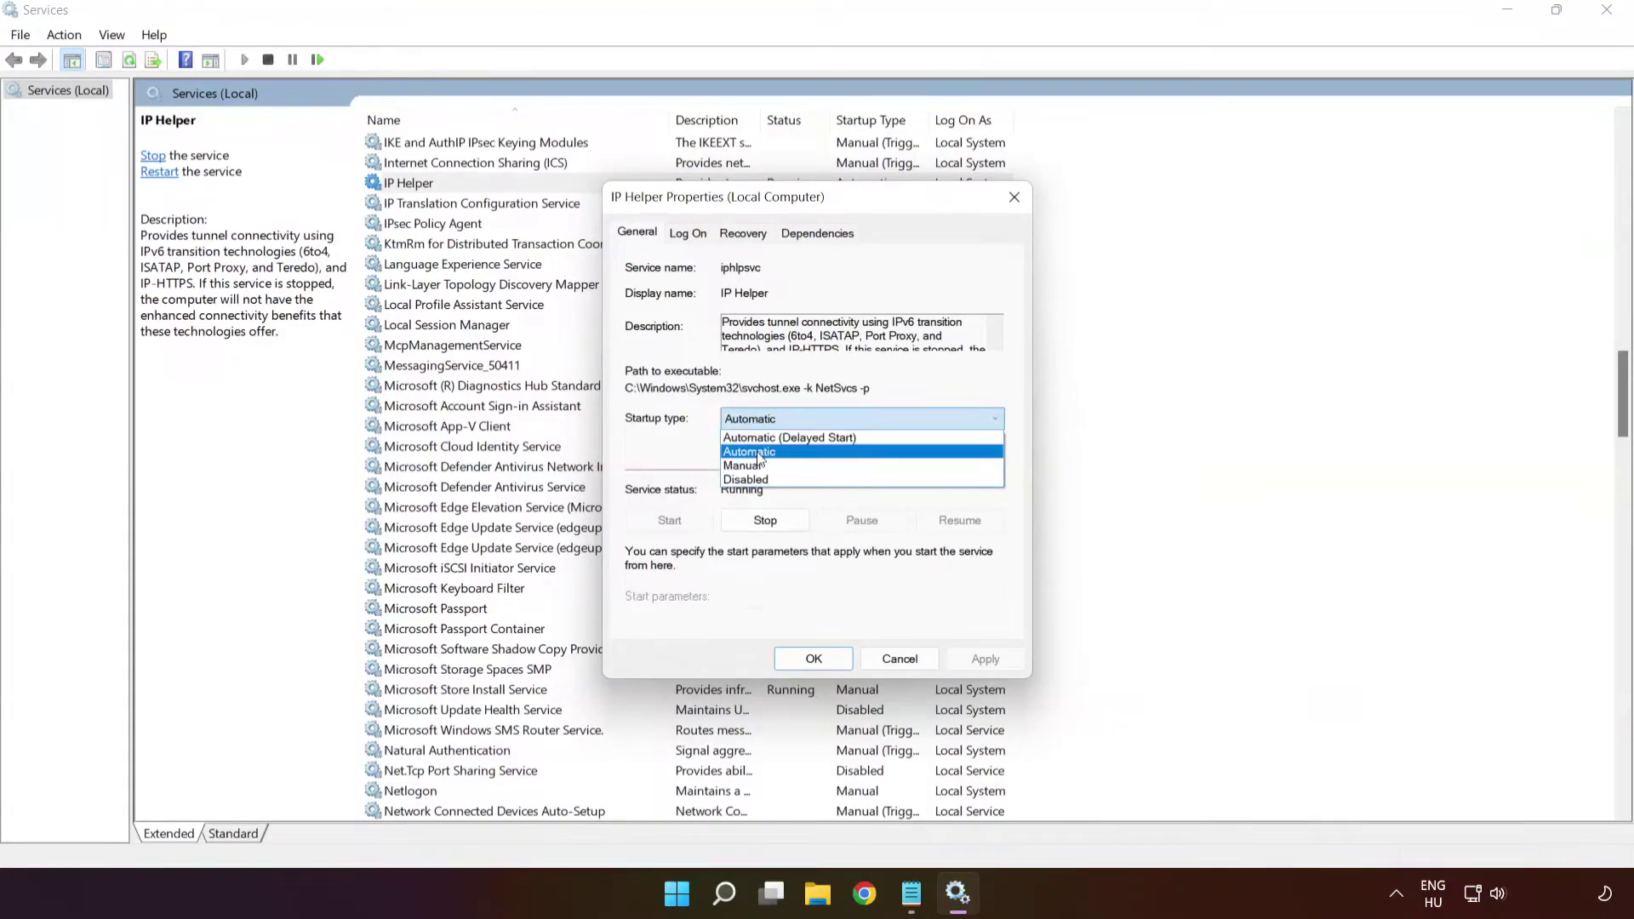
click(763, 451)
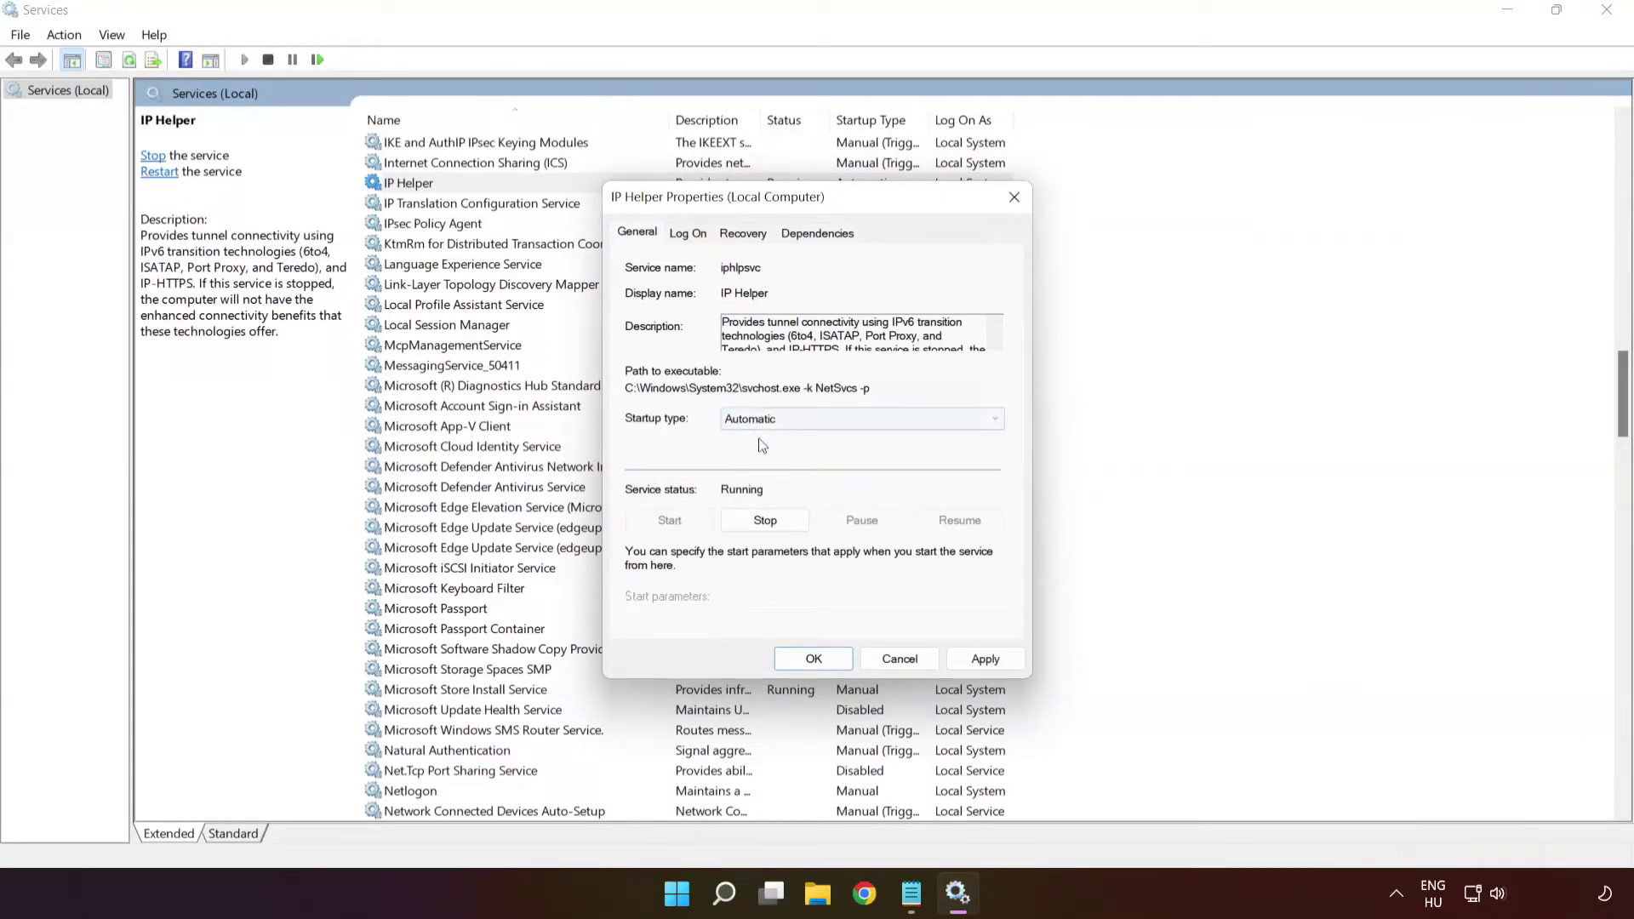
click(985, 660)
click(813, 660)
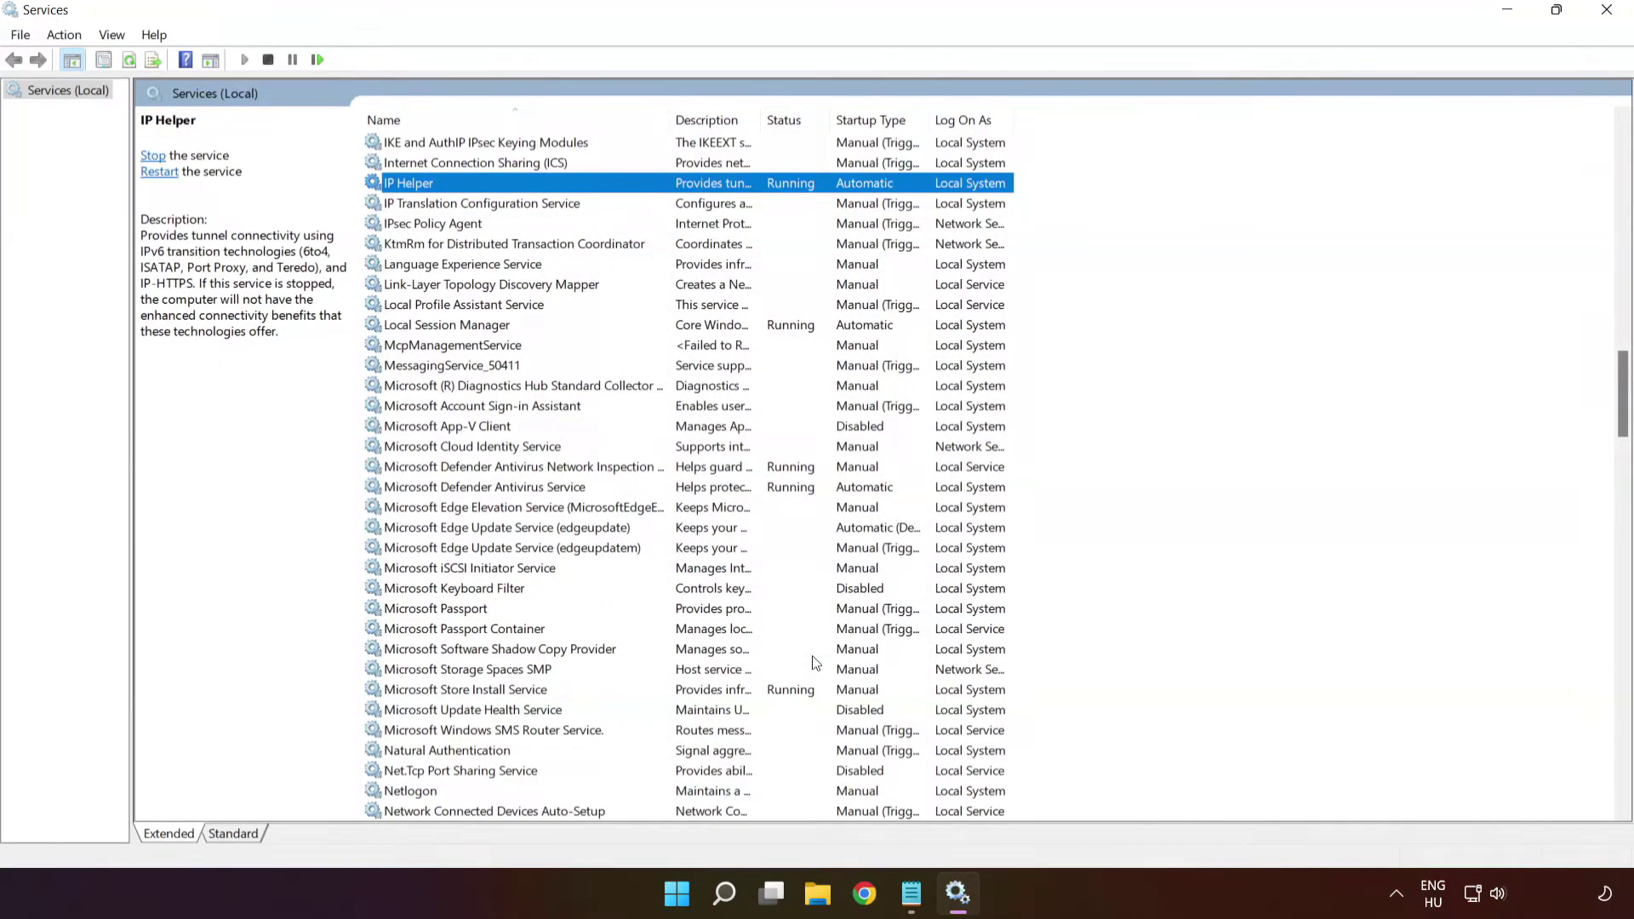
key(x)
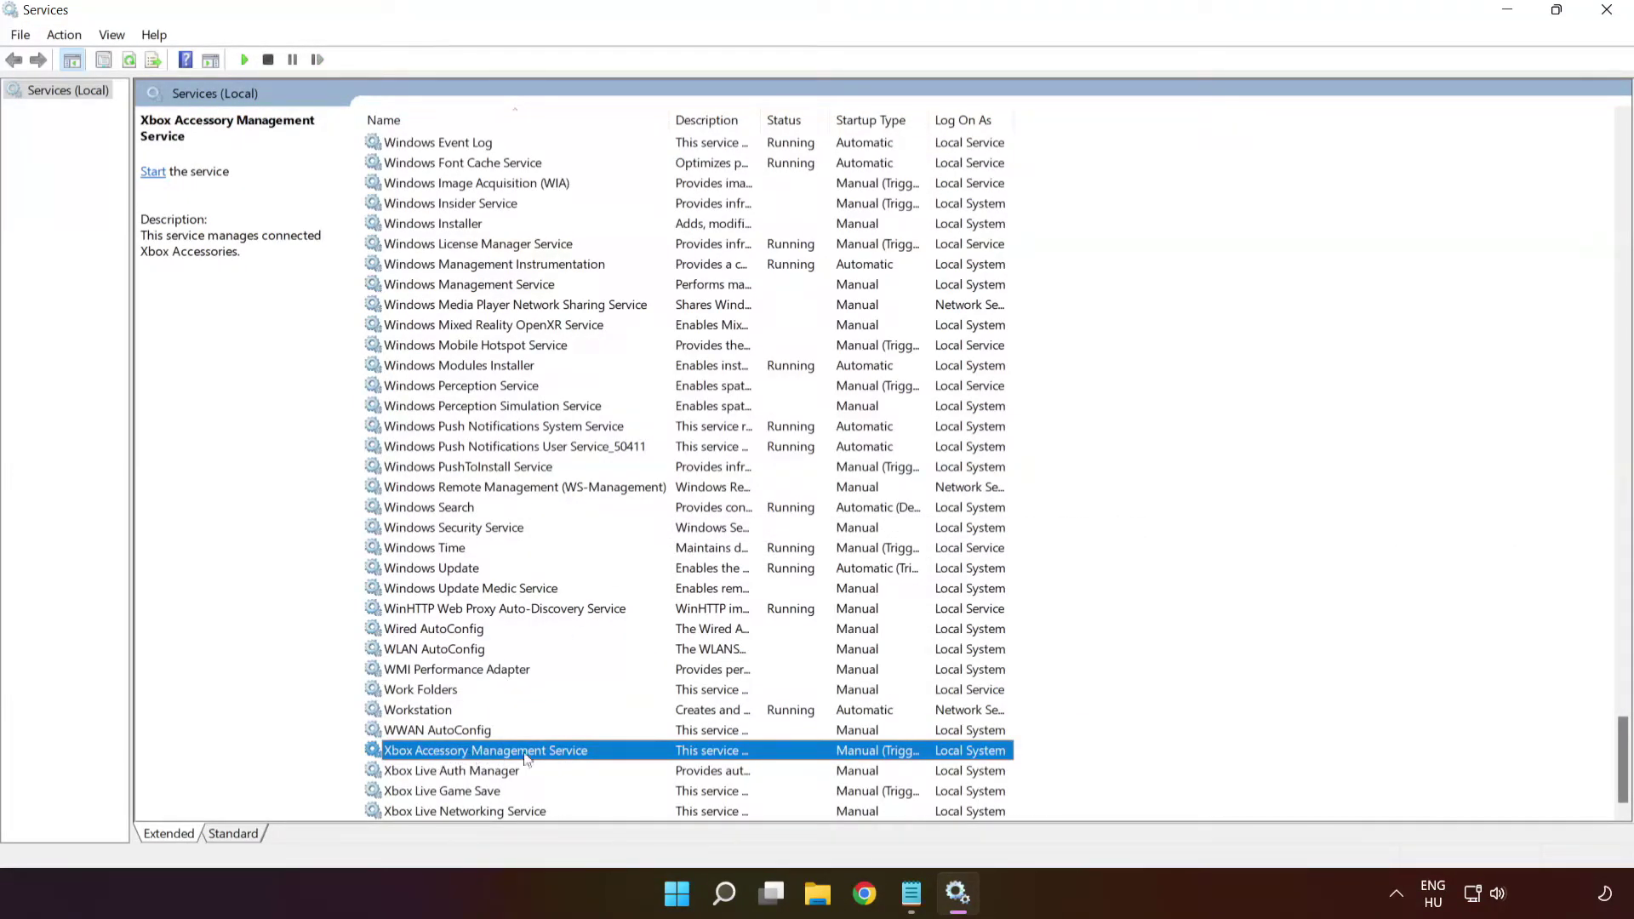
Step: Set Xbox Accessory Management Service to Automatic startup and start it
right_click(480, 756)
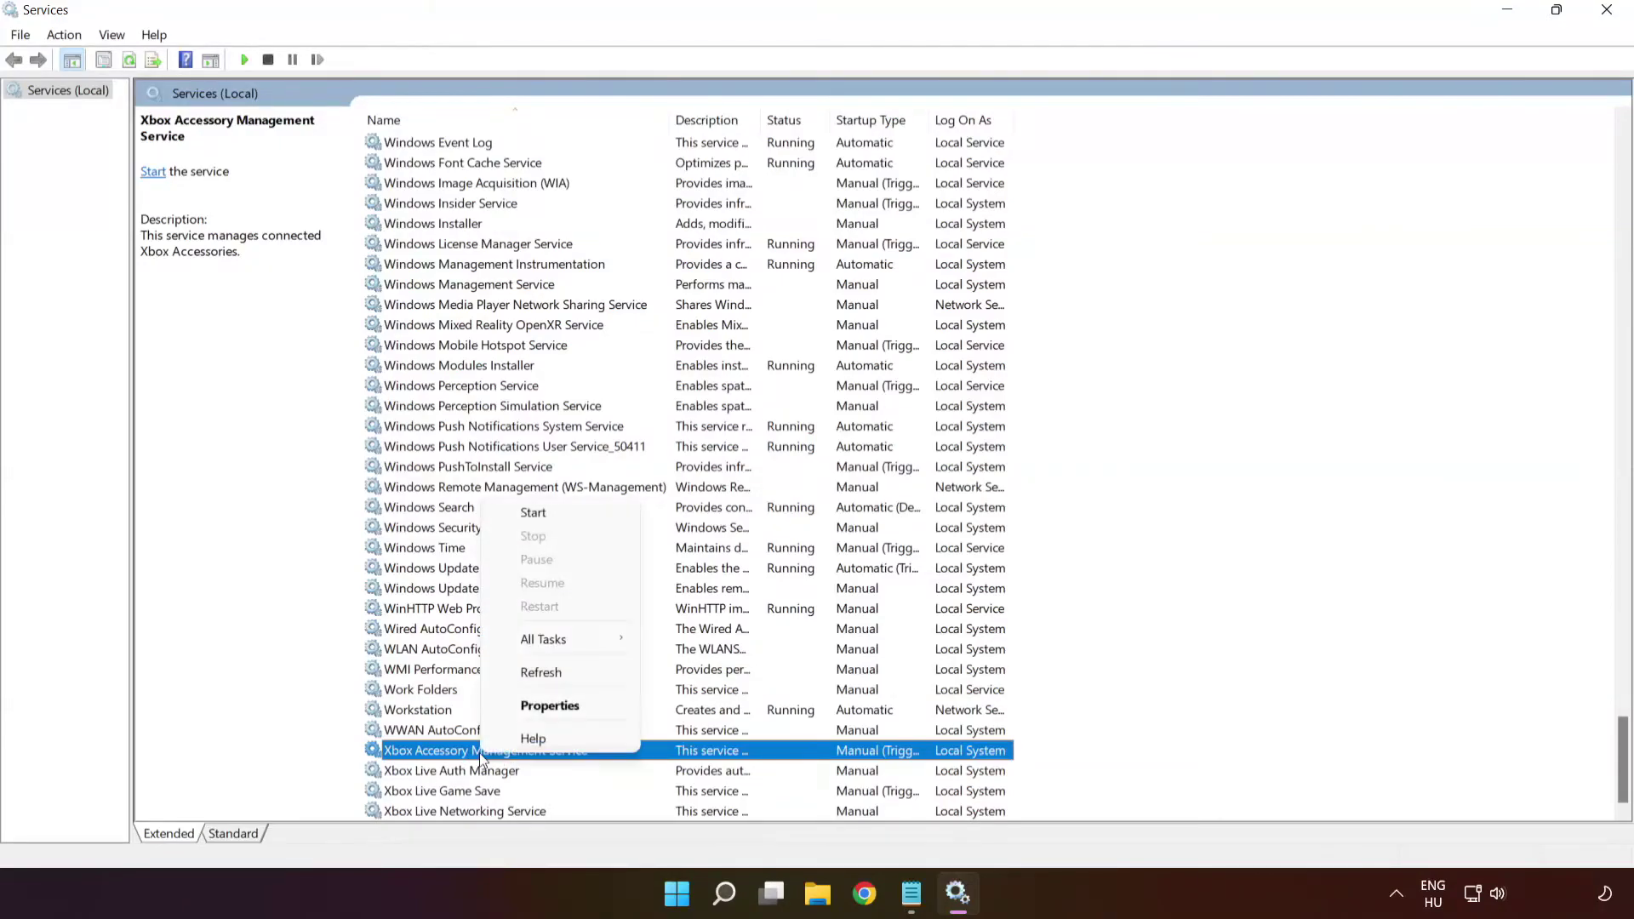
click(523, 710)
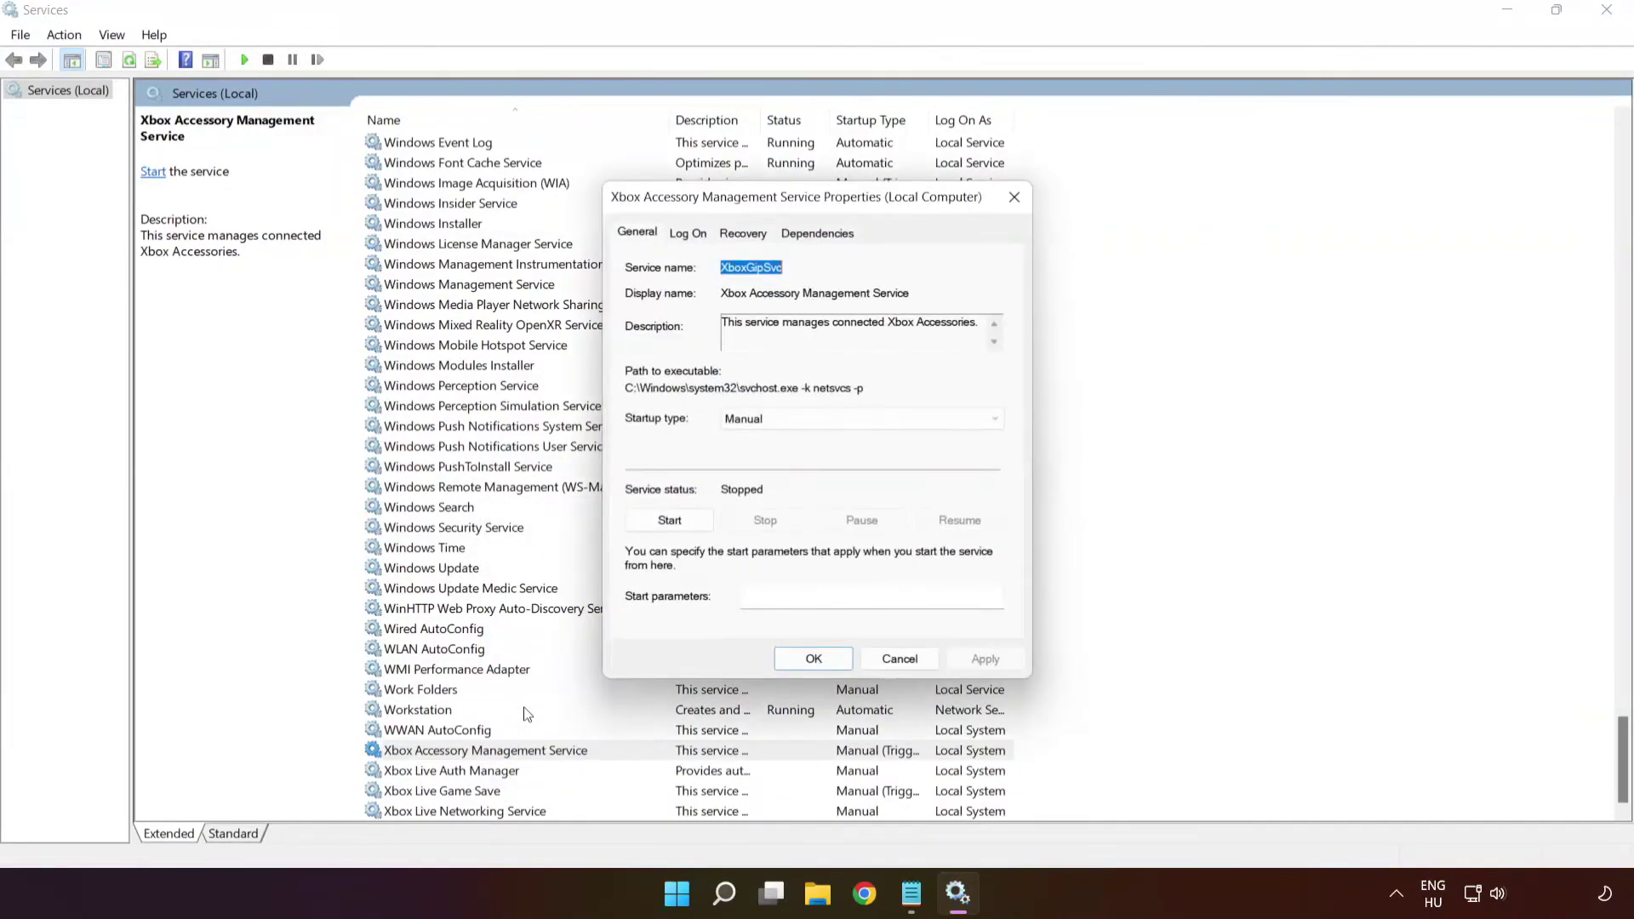
click(754, 422)
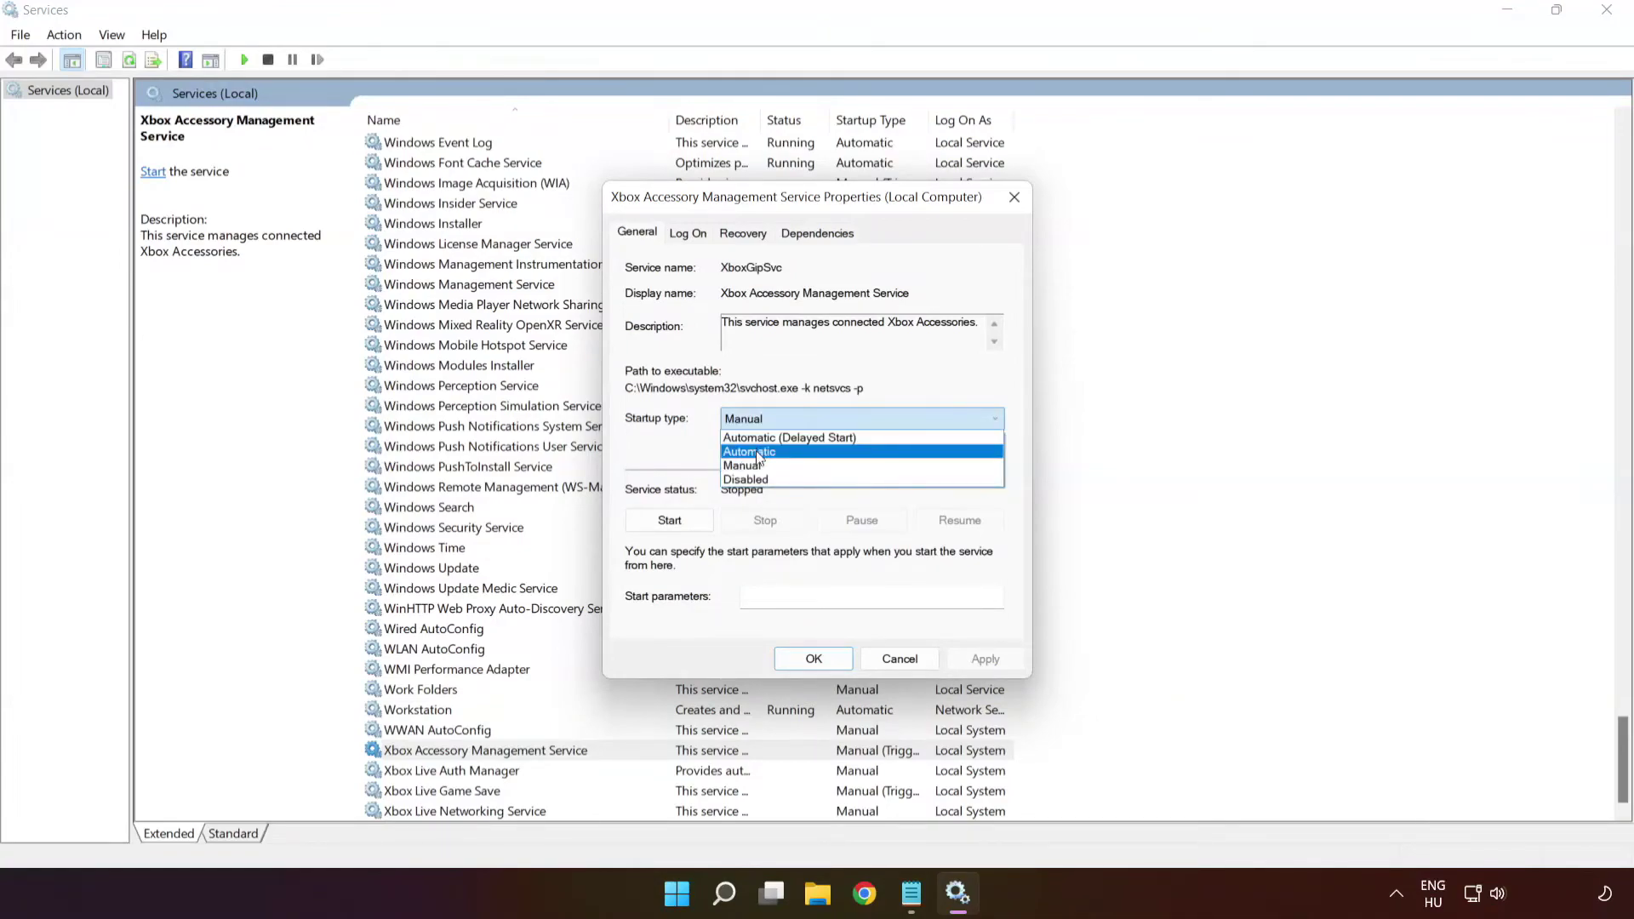
click(760, 451)
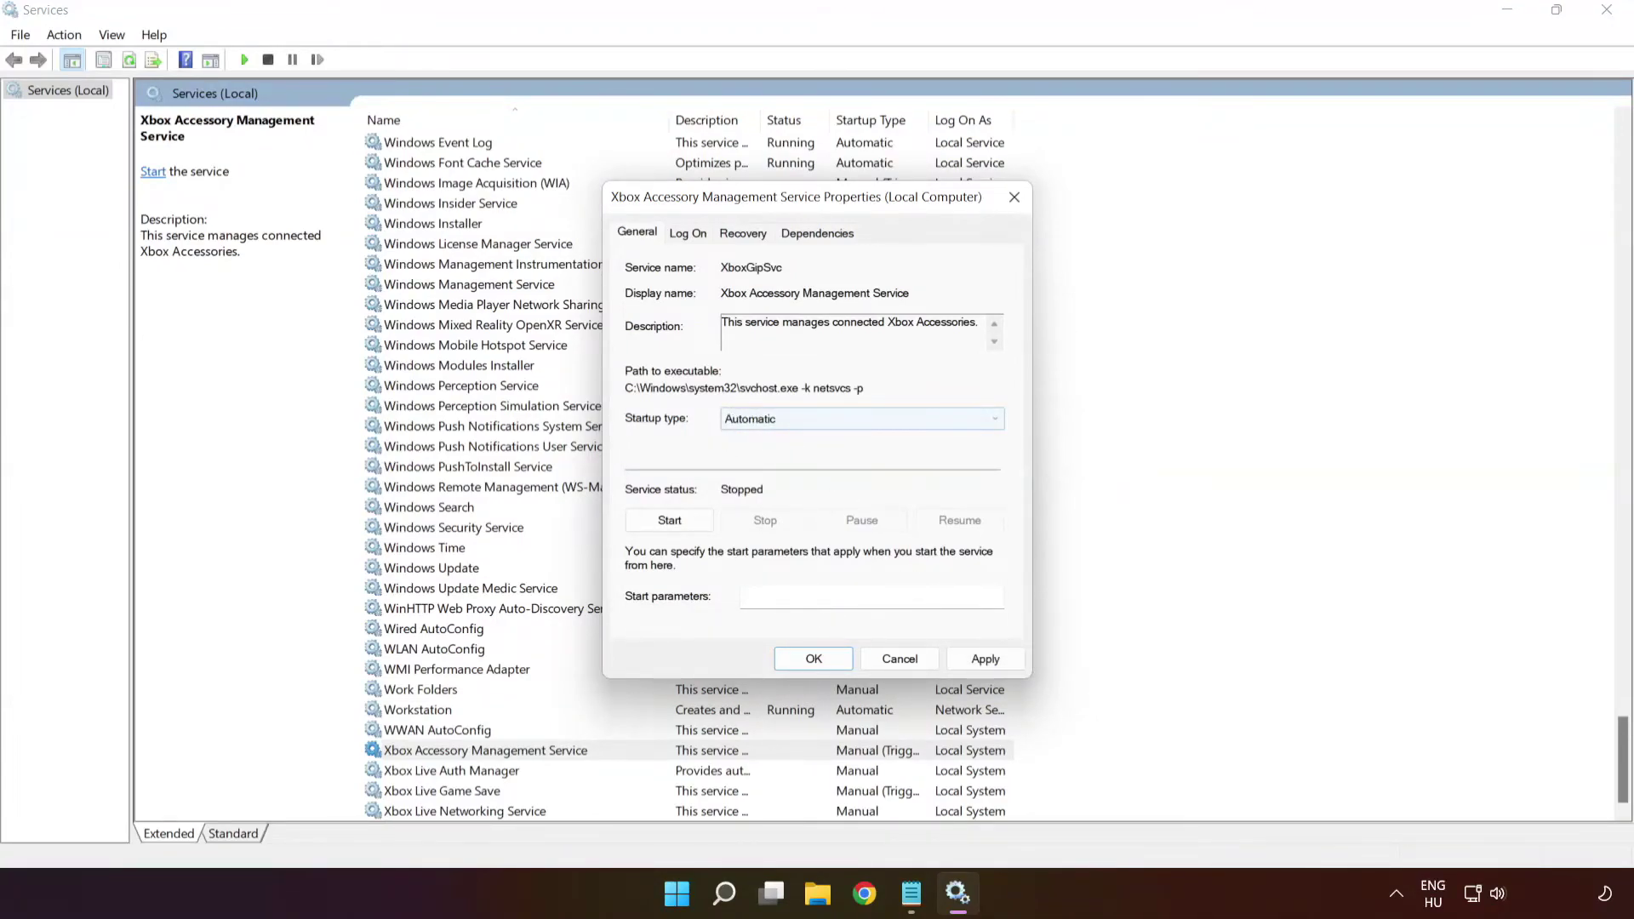
click(985, 659)
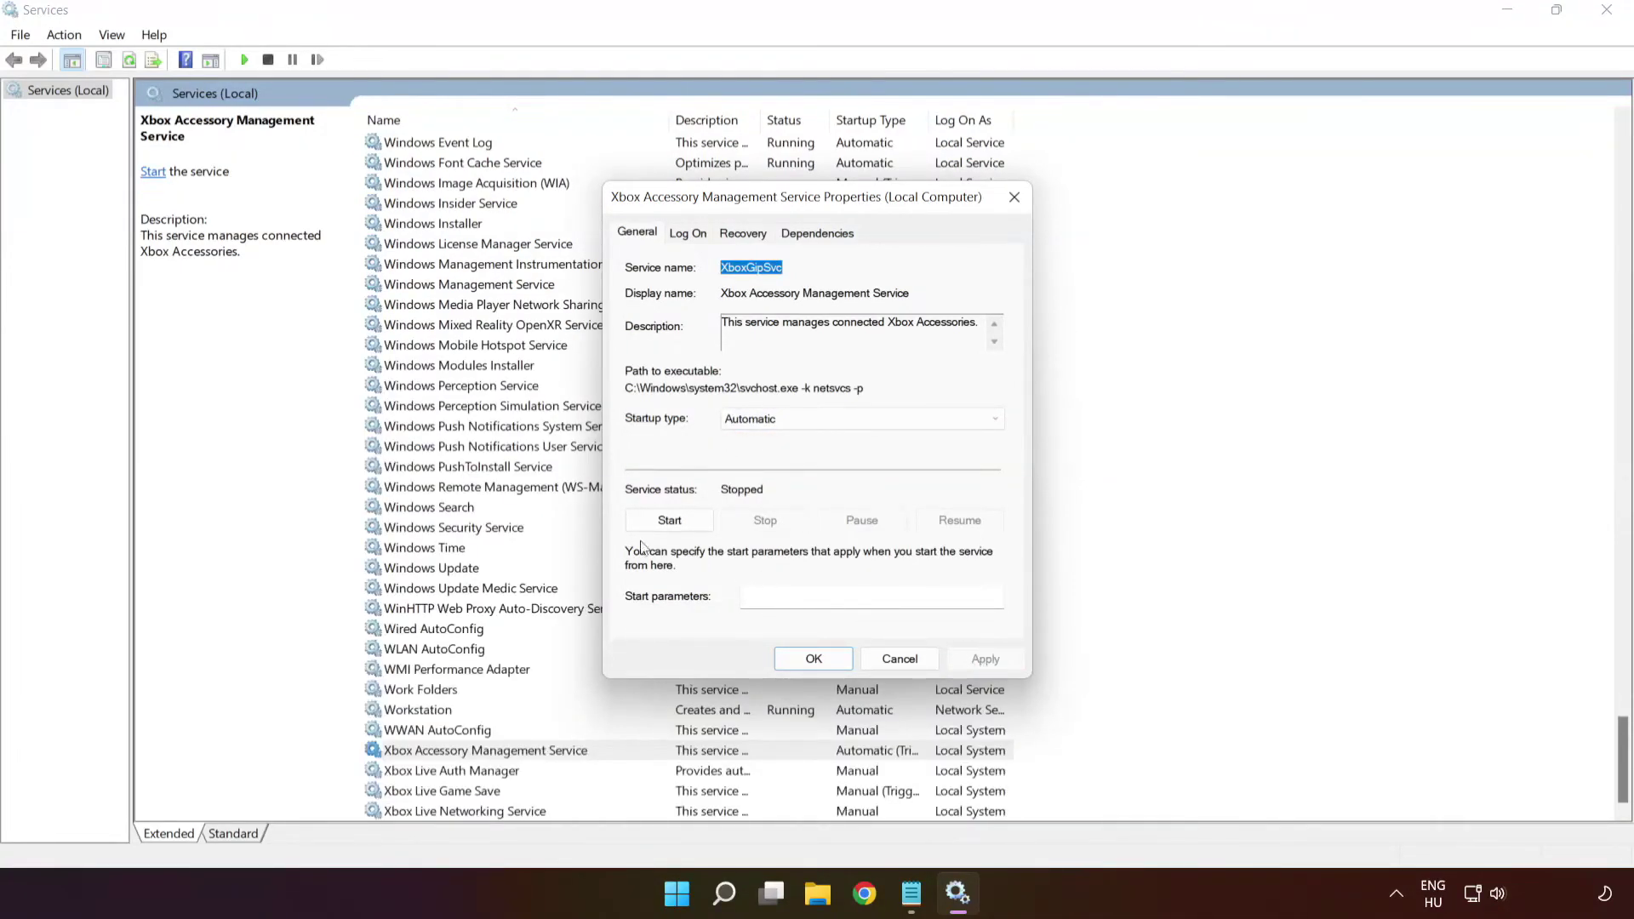
click(669, 524)
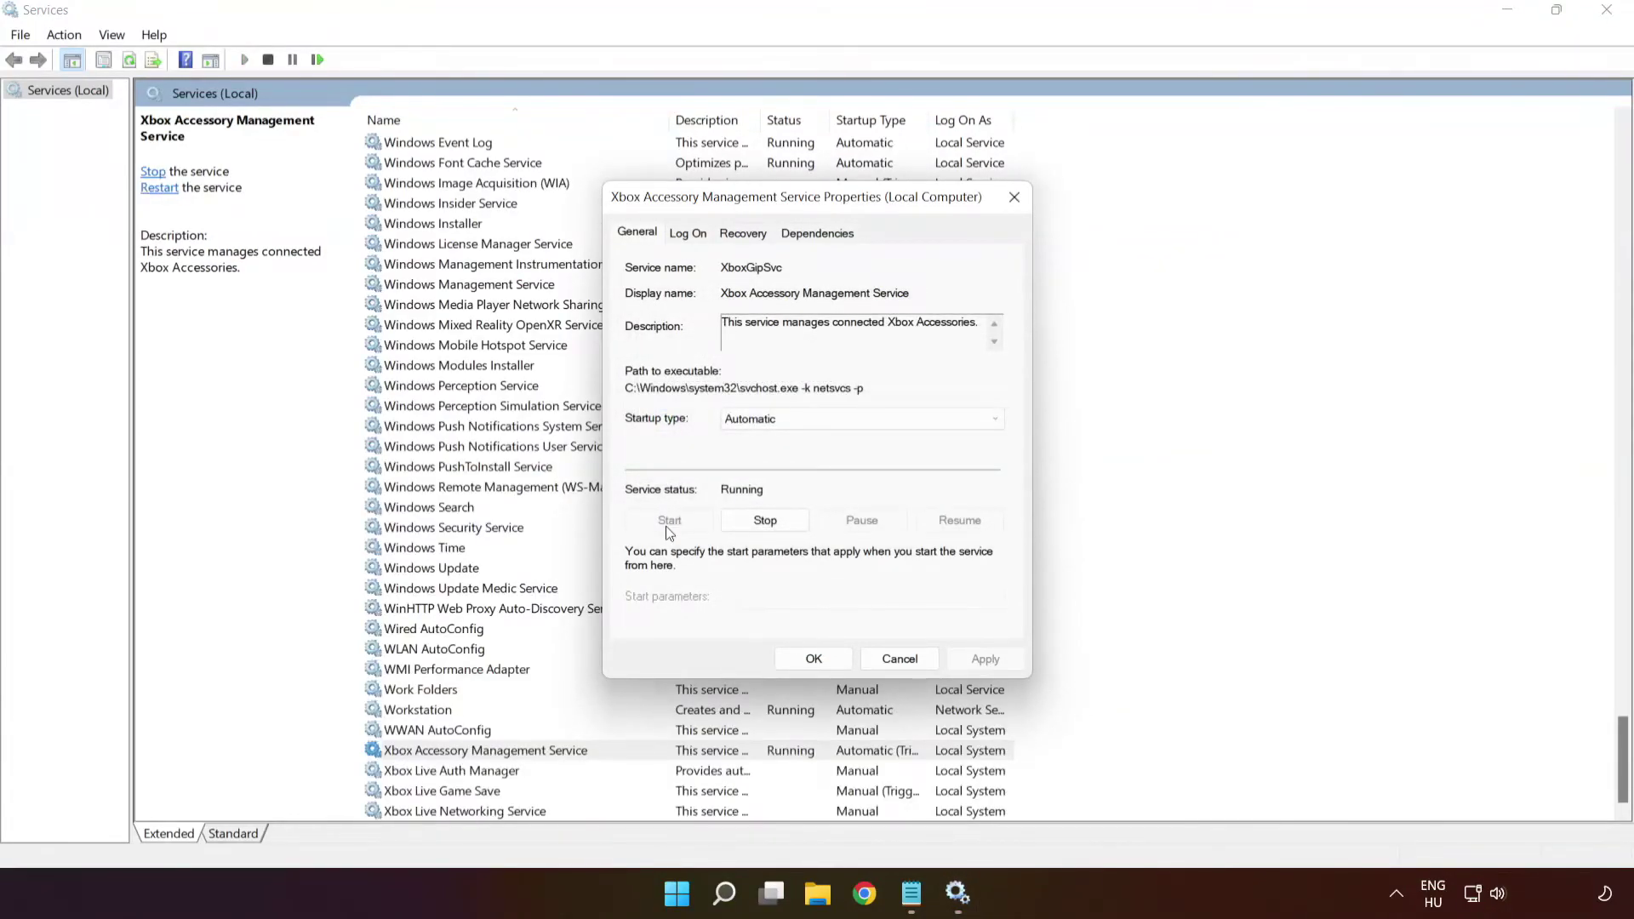
click(815, 658)
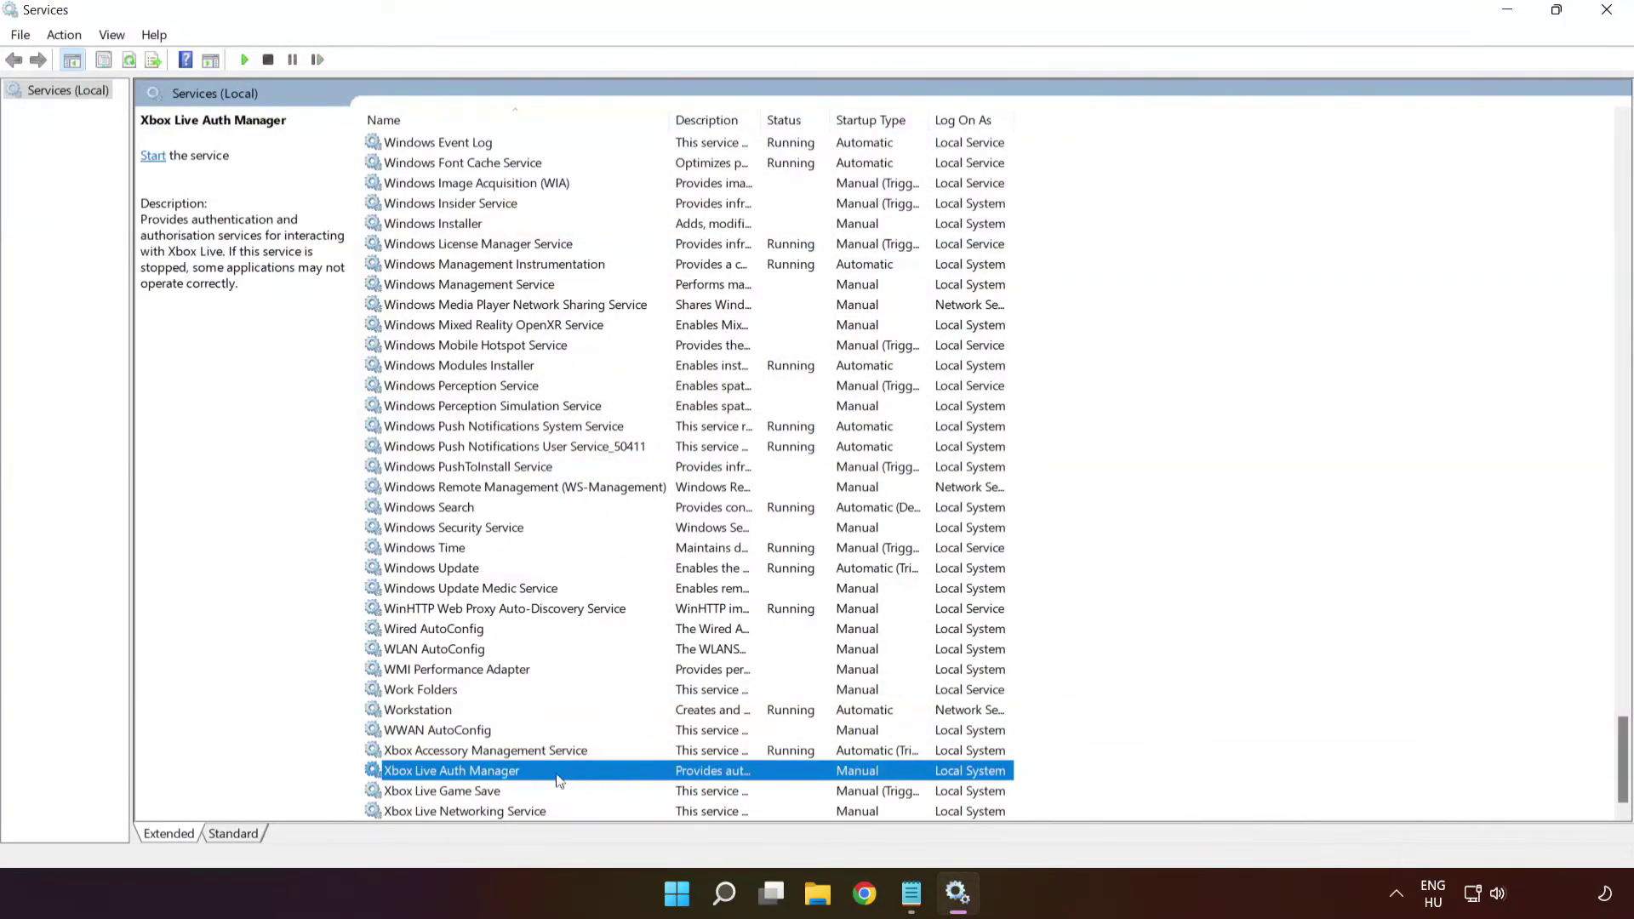
Step: Set Xbox Live Auth Manager to Automatic startup and start it
right_click(579, 775)
click(634, 725)
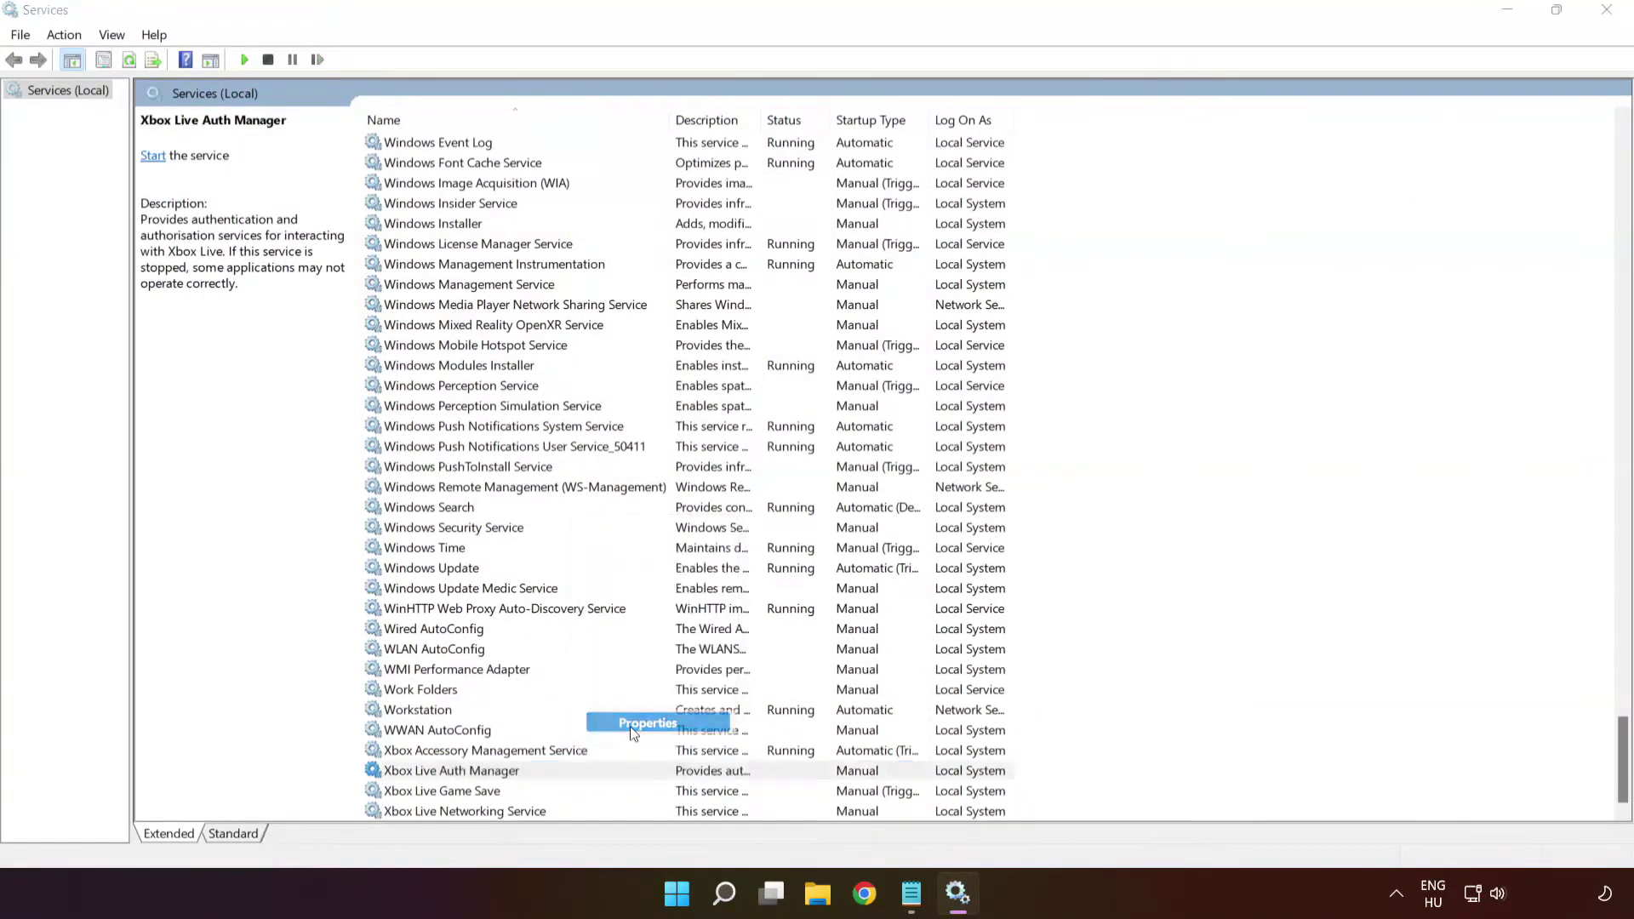
click(798, 415)
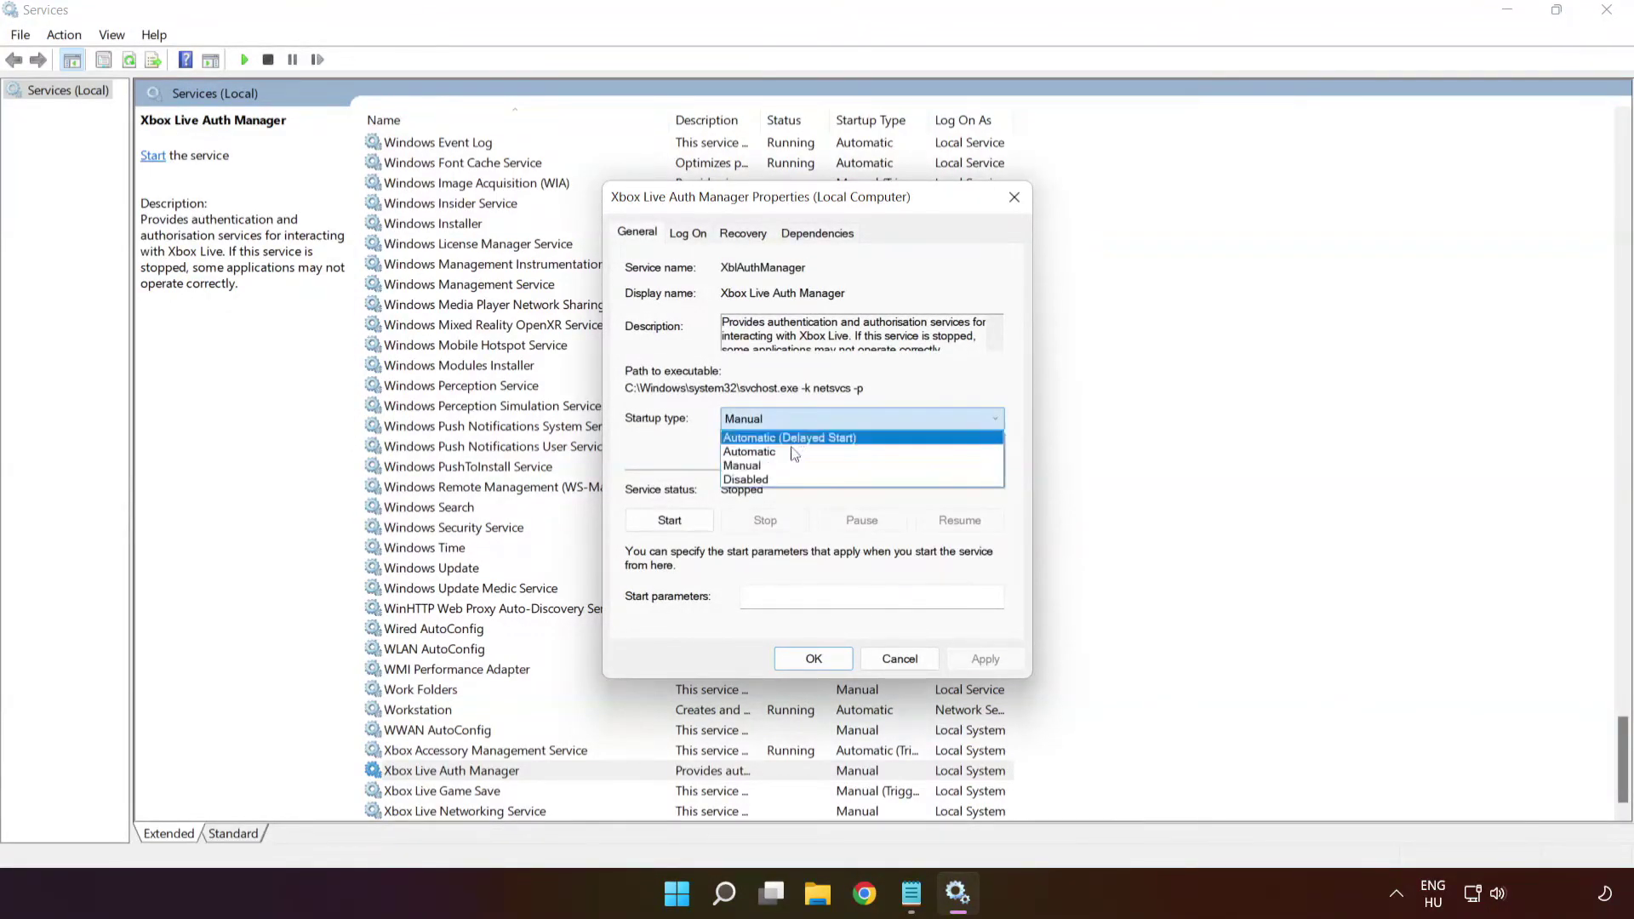
click(791, 451)
click(985, 660)
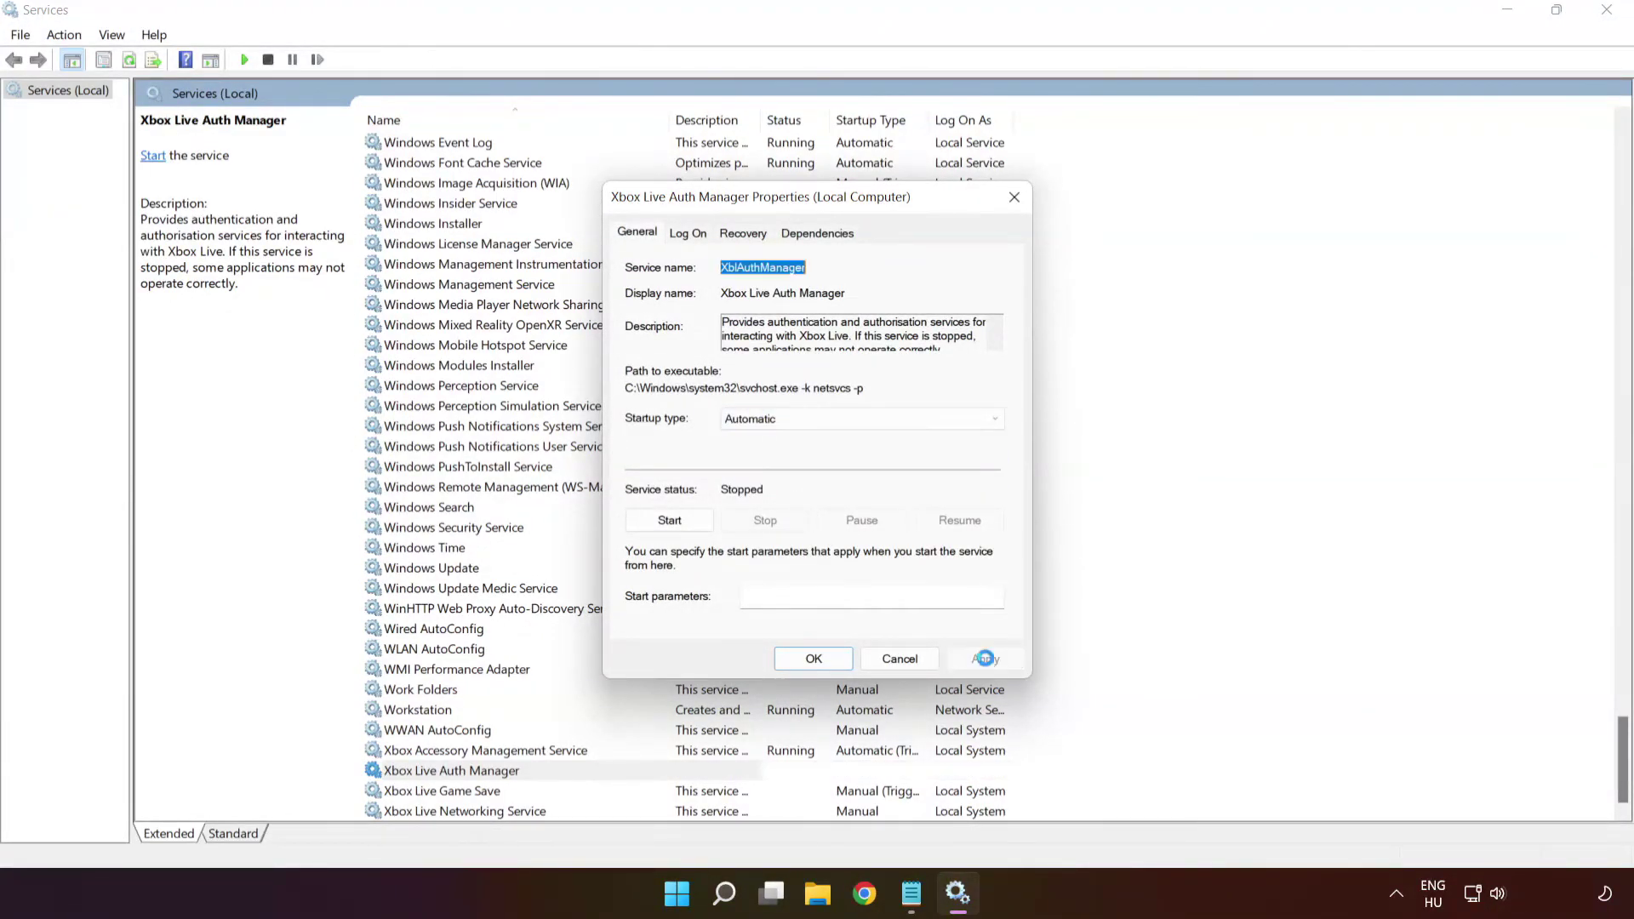
click(671, 526)
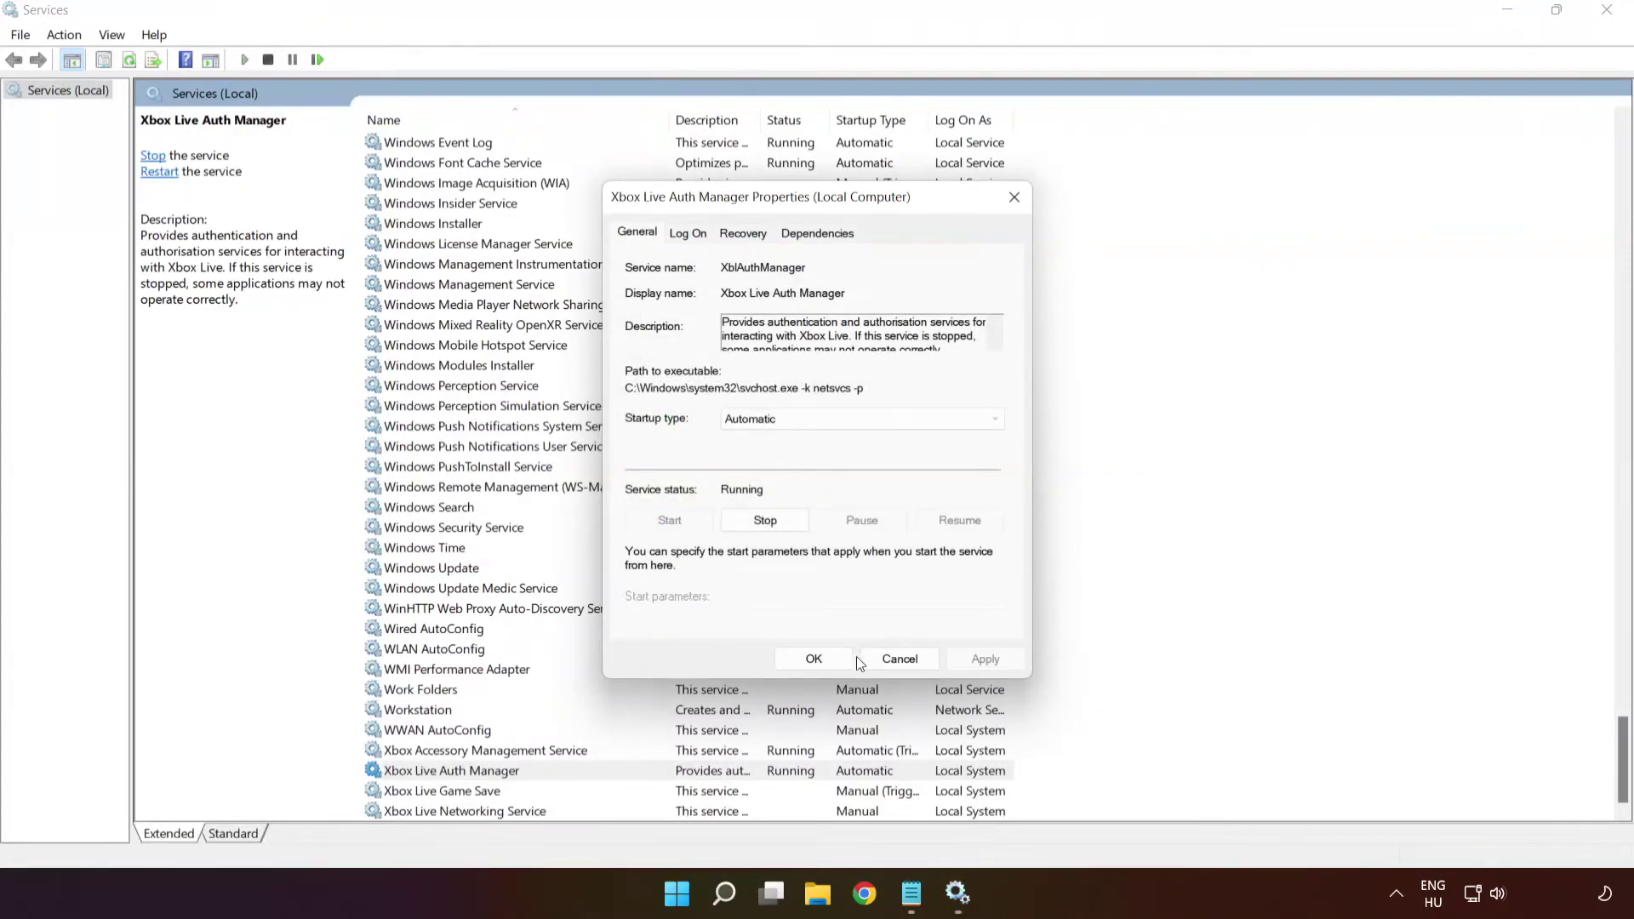
click(813, 659)
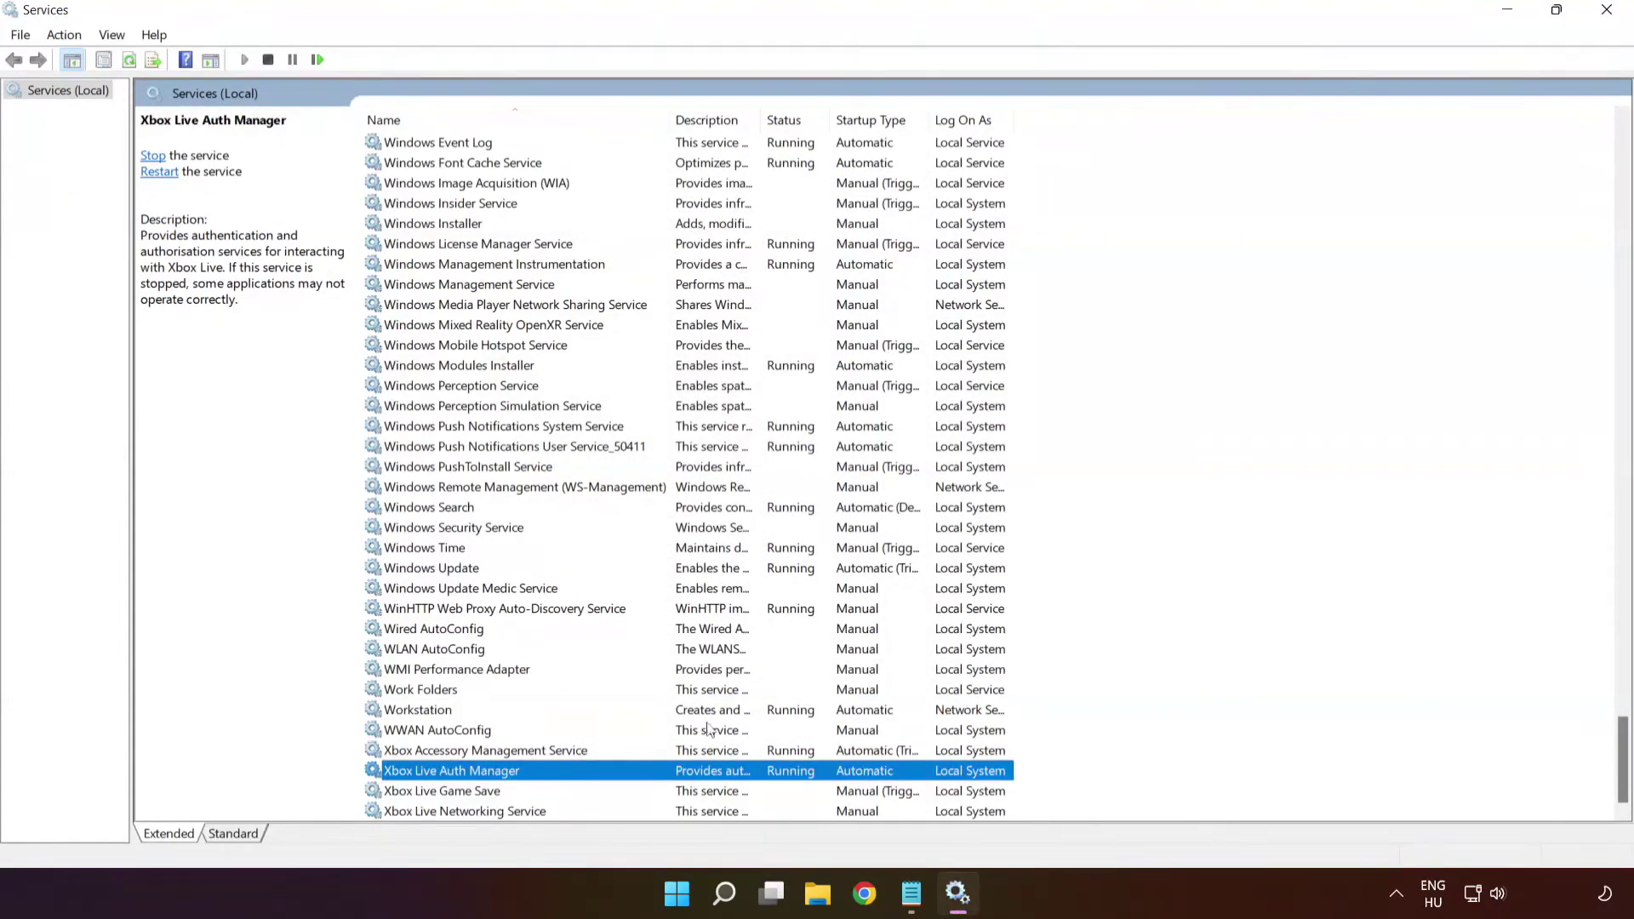
Step: Set Xbox Live Game Save to Automatic startup and start the service
click(475, 800)
right_click(555, 793)
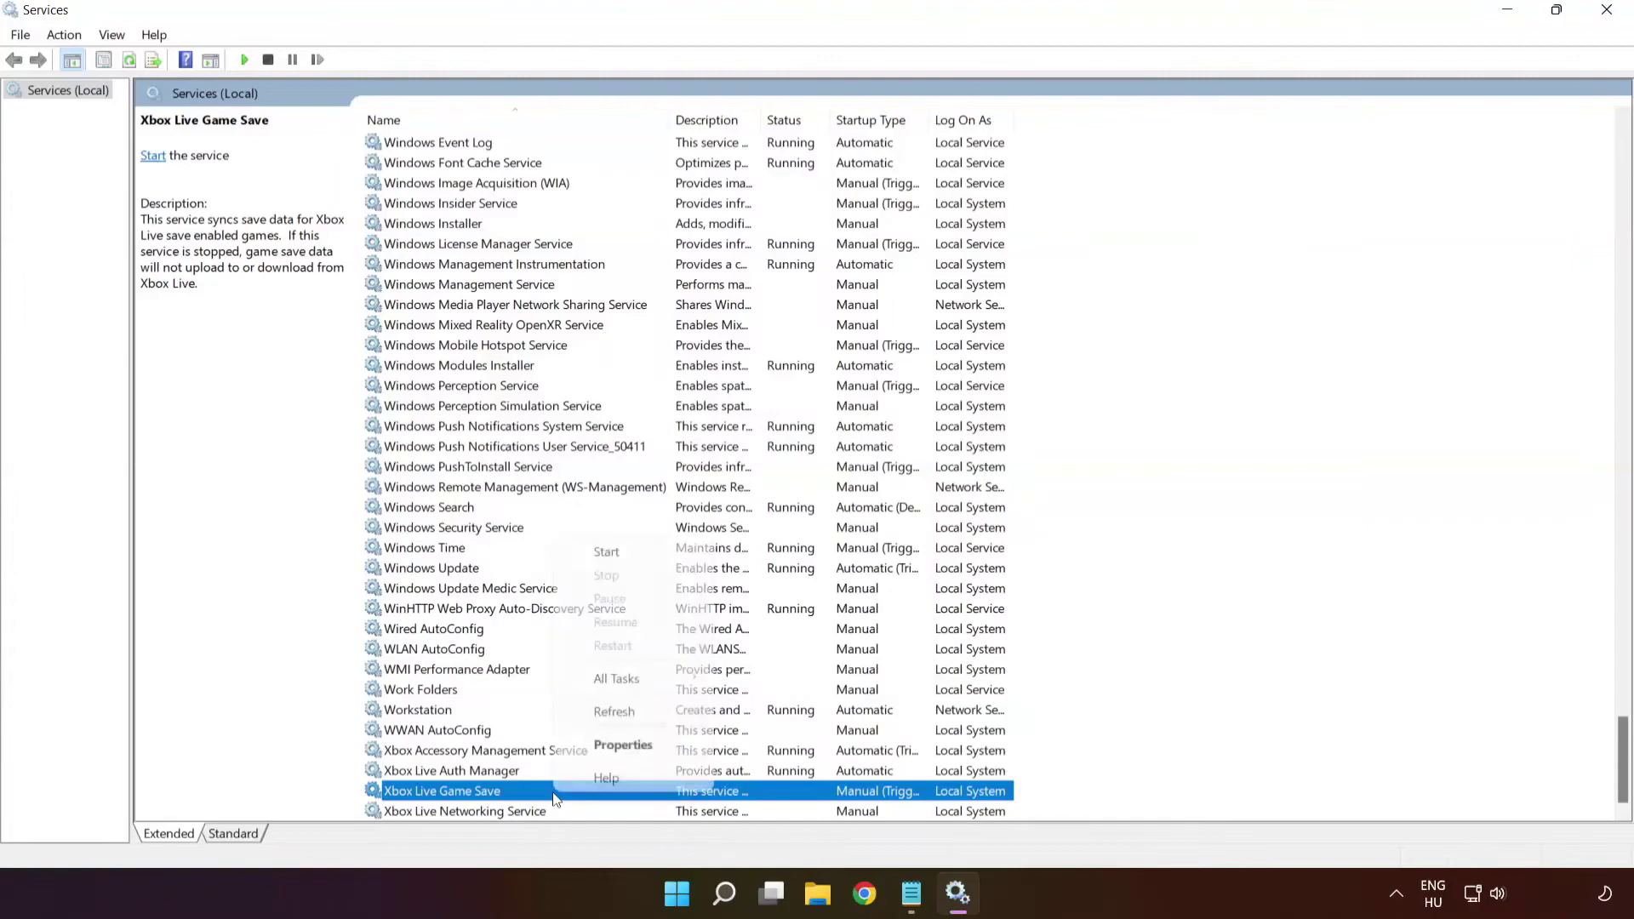
click(609, 747)
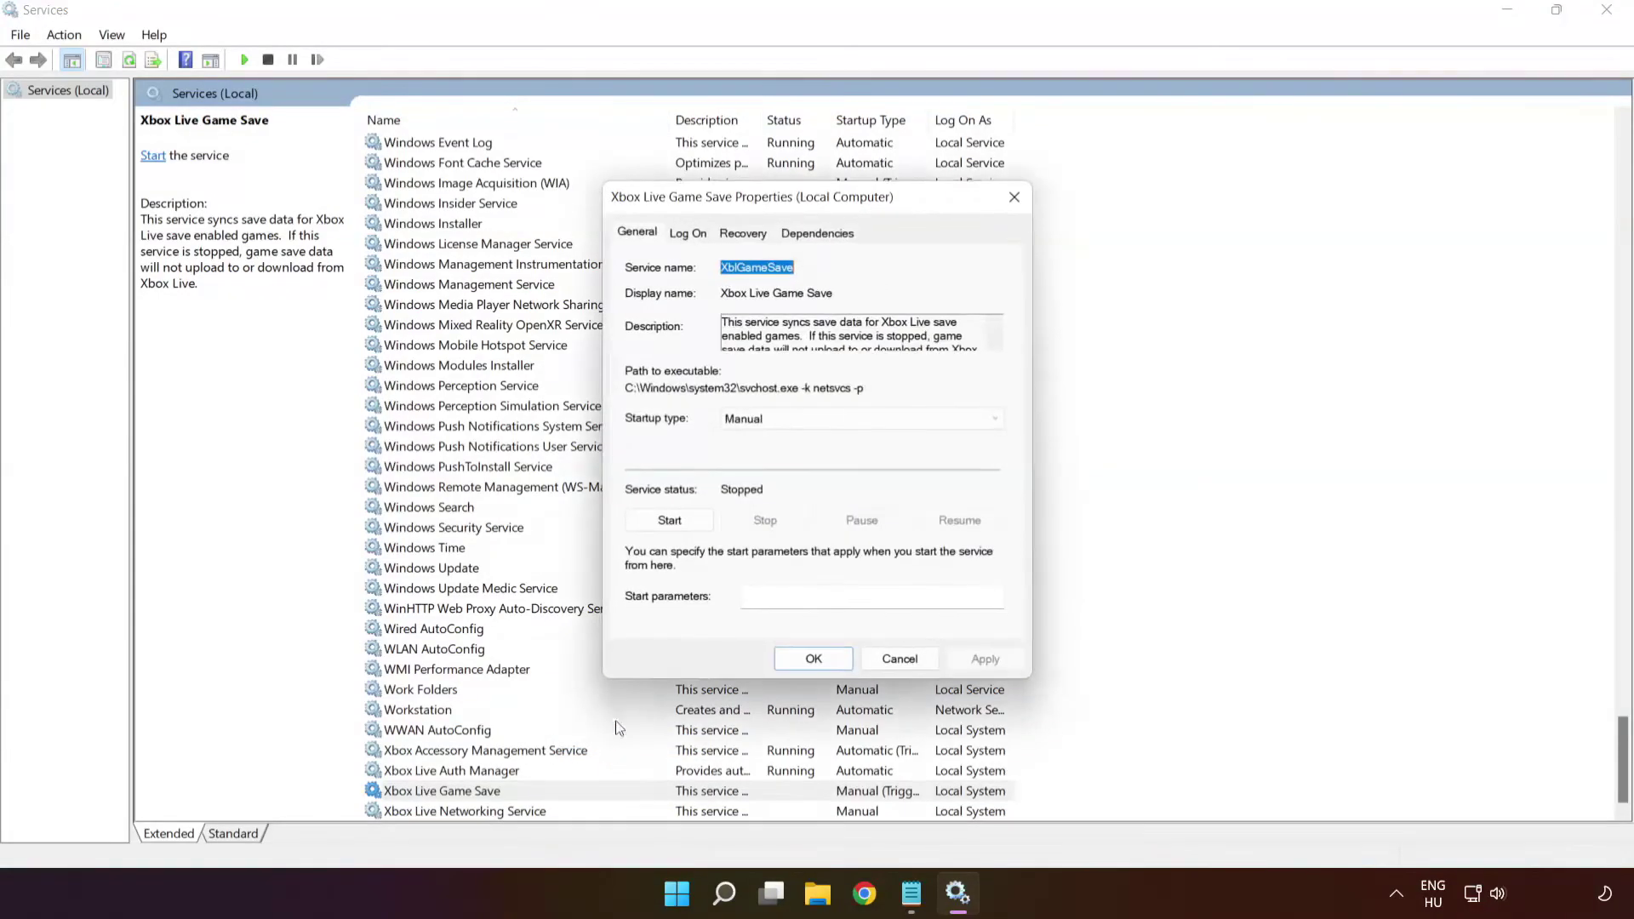
click(768, 426)
click(764, 452)
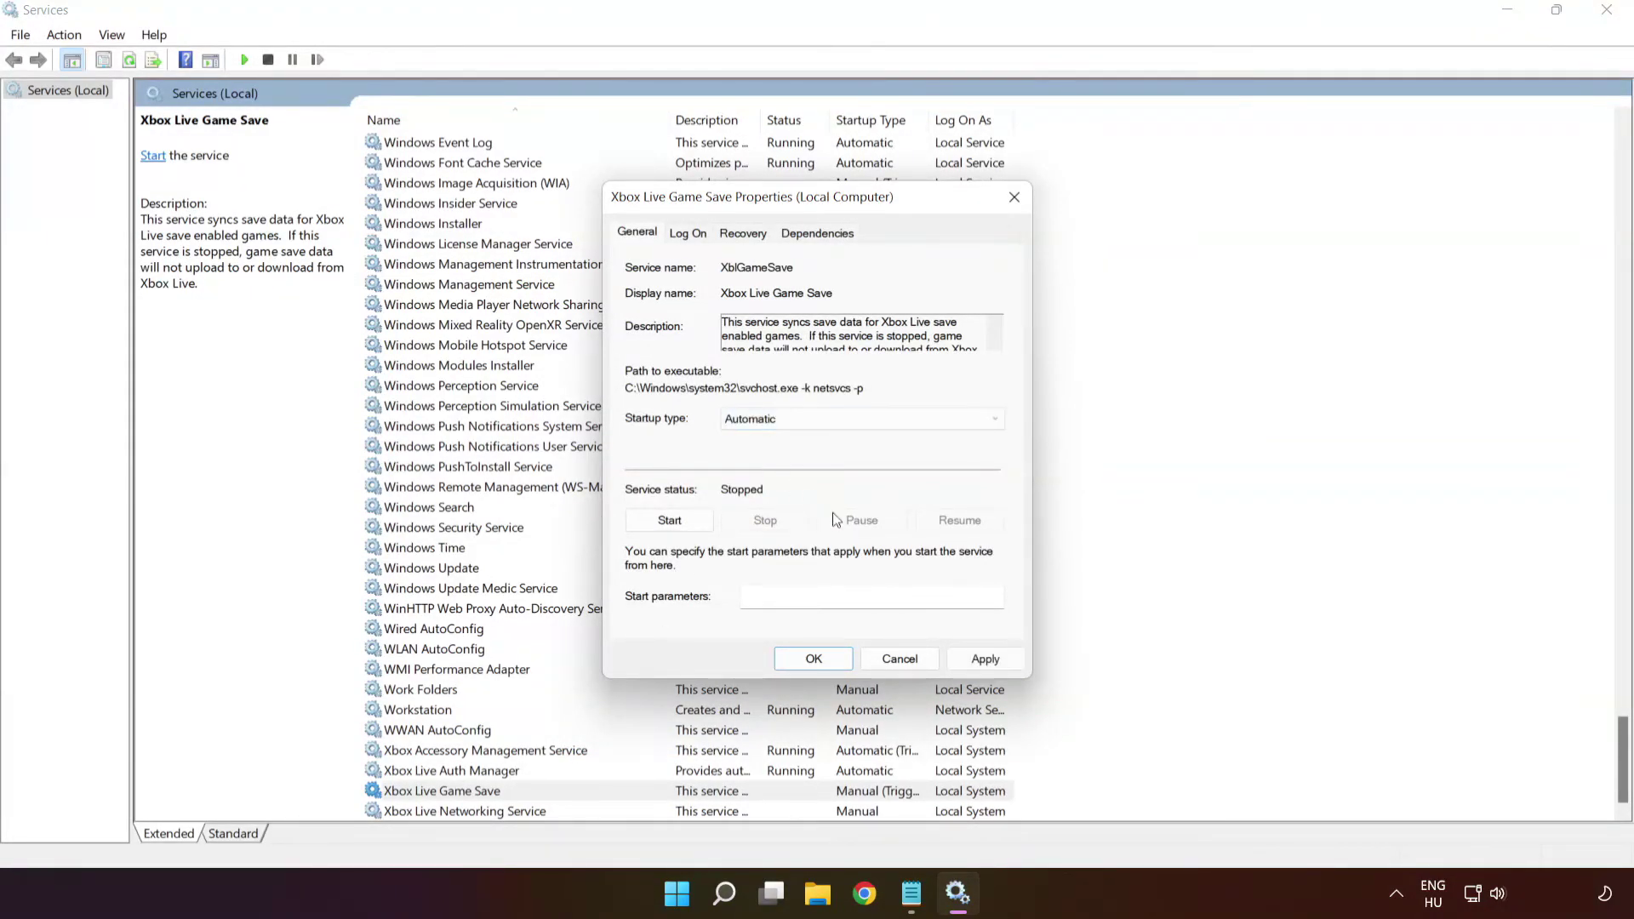
click(1004, 667)
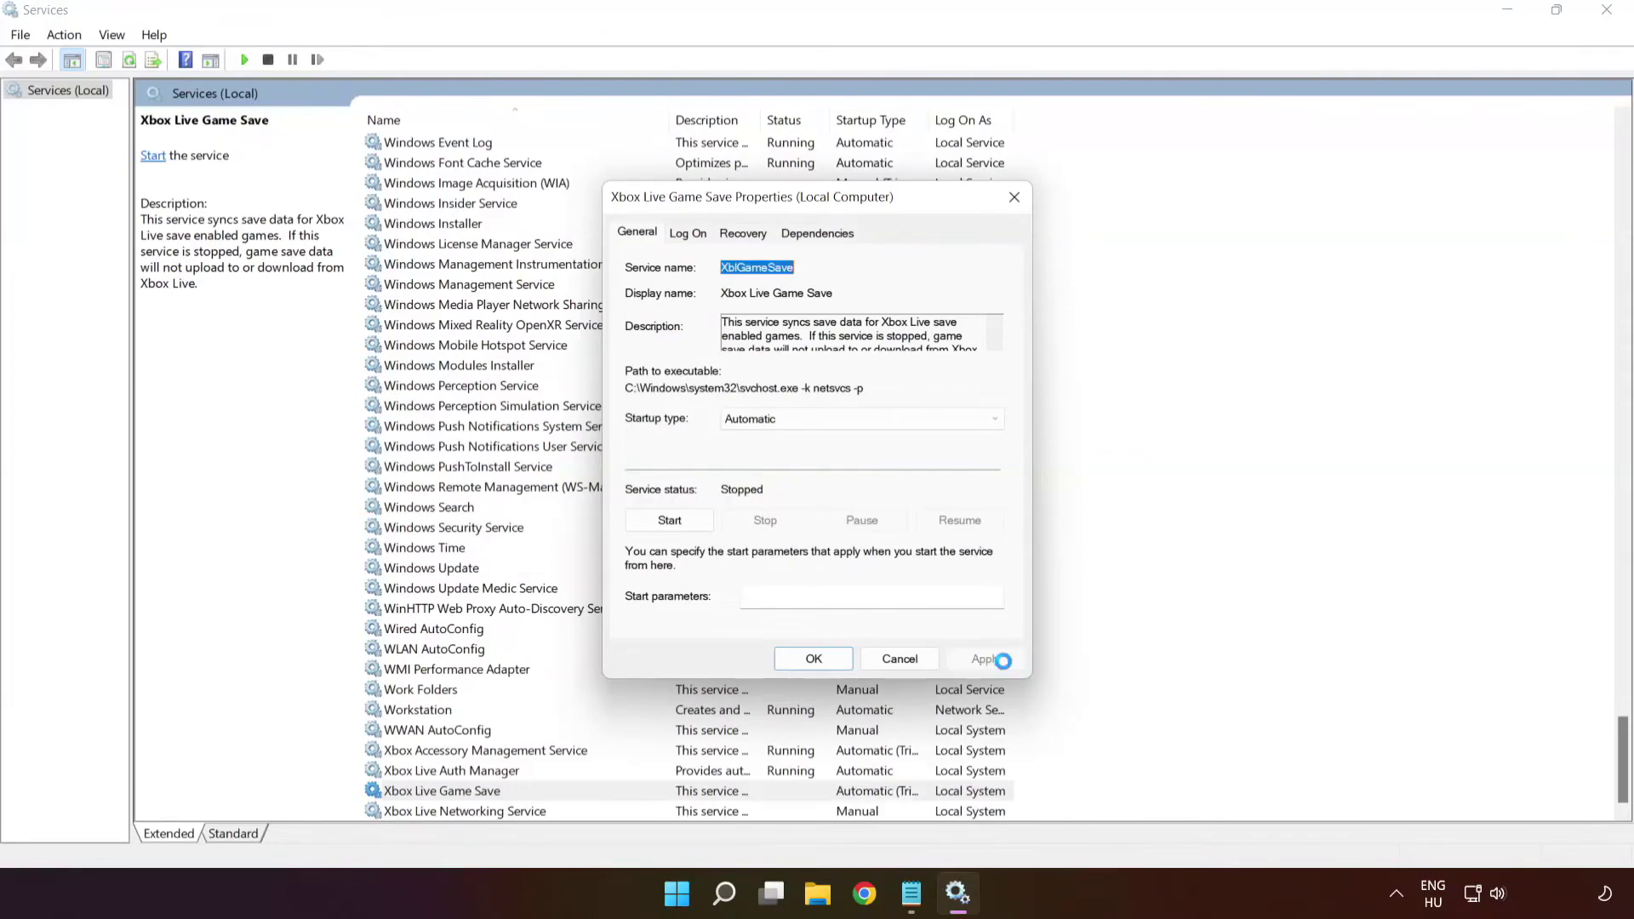
click(684, 524)
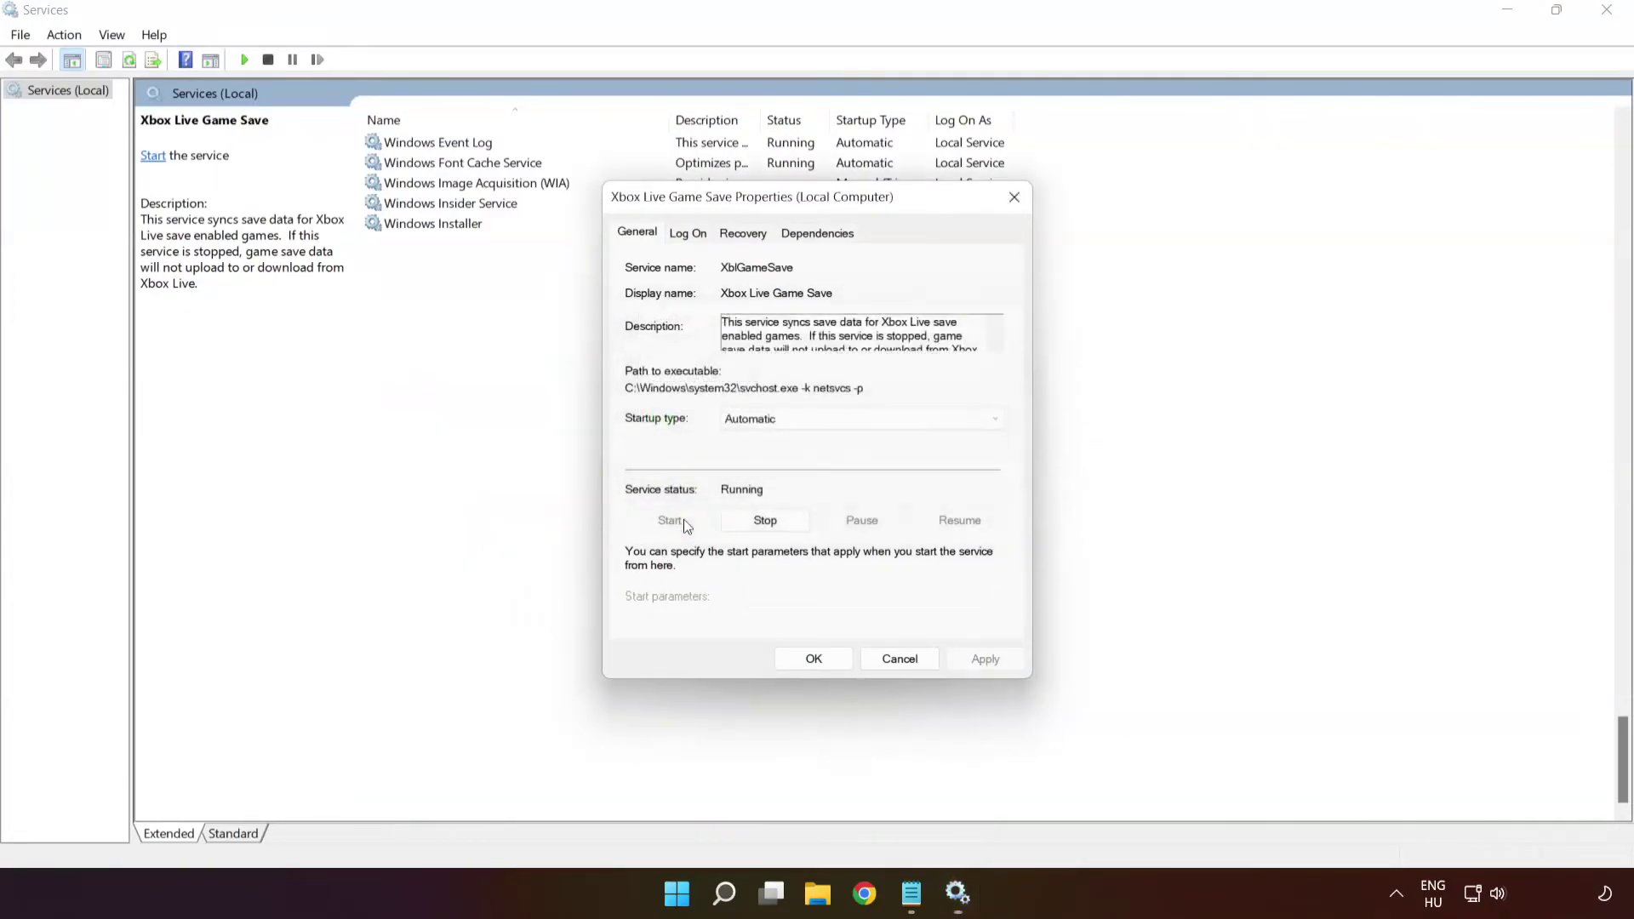
click(813, 660)
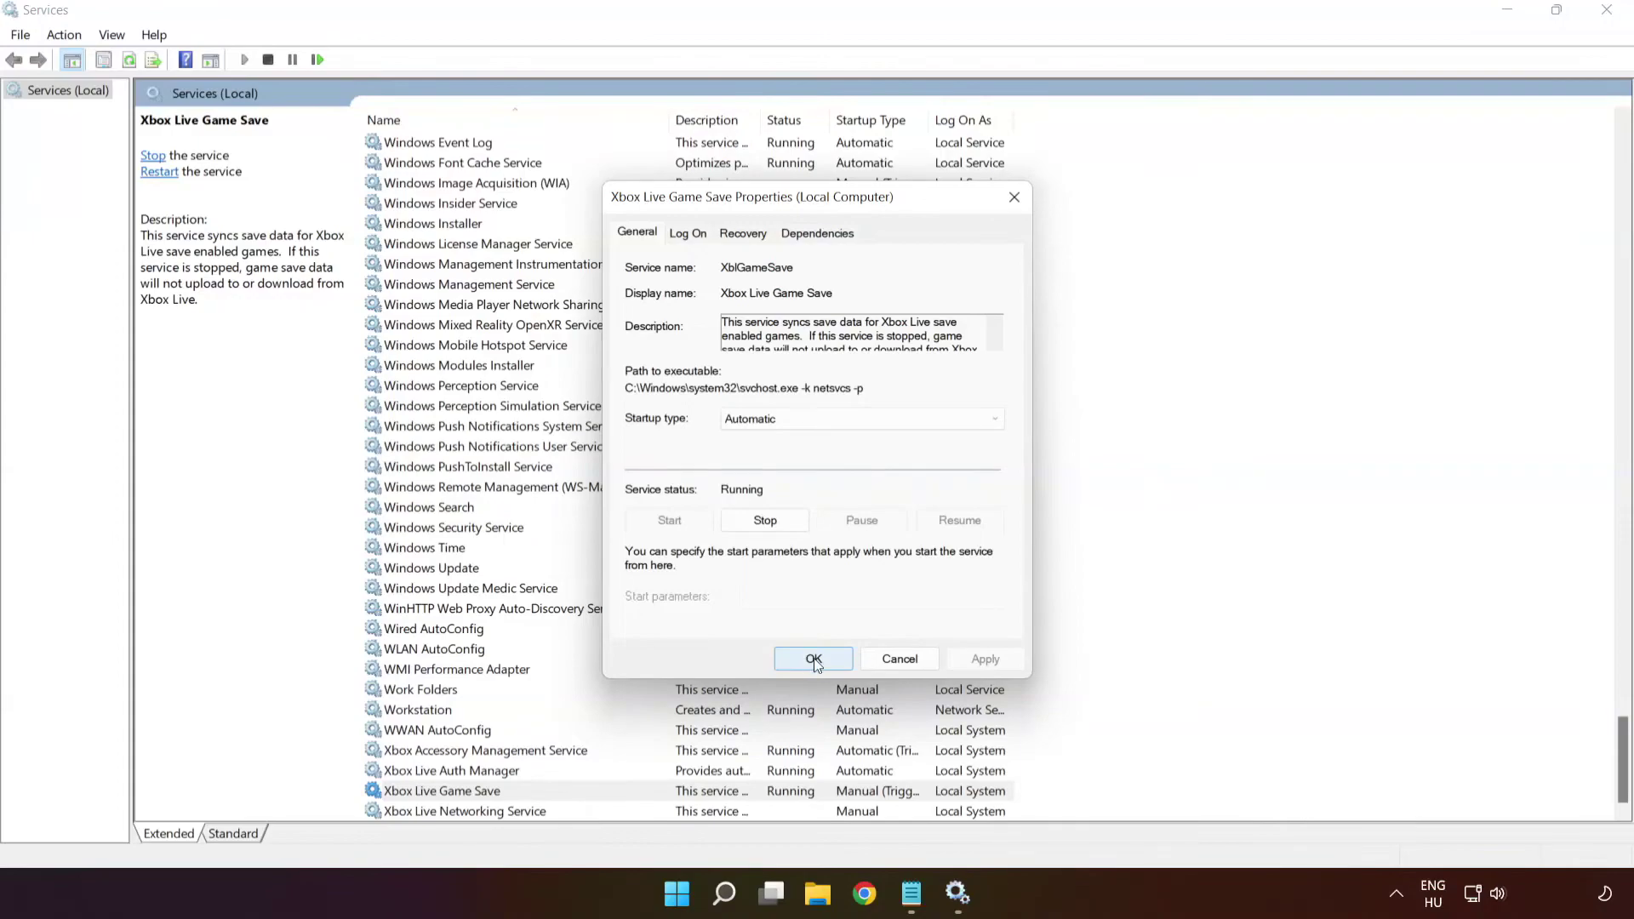
Step: Set Xbox Live Networking Service to Automatic startup and start it
click(640, 810)
right_click(589, 820)
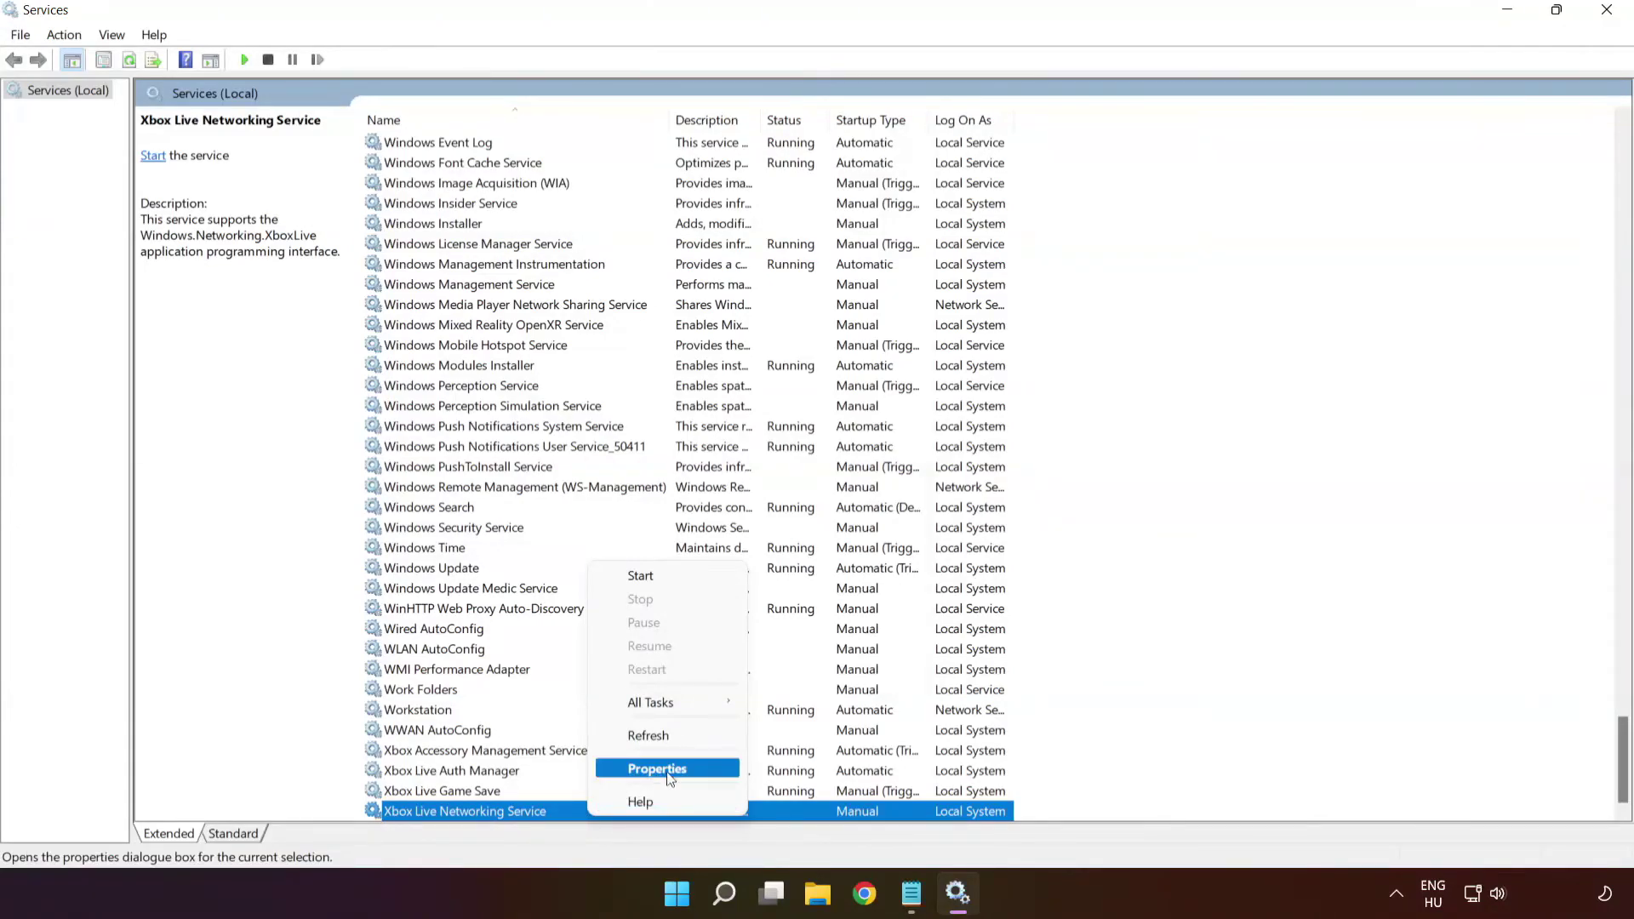
click(668, 770)
click(796, 423)
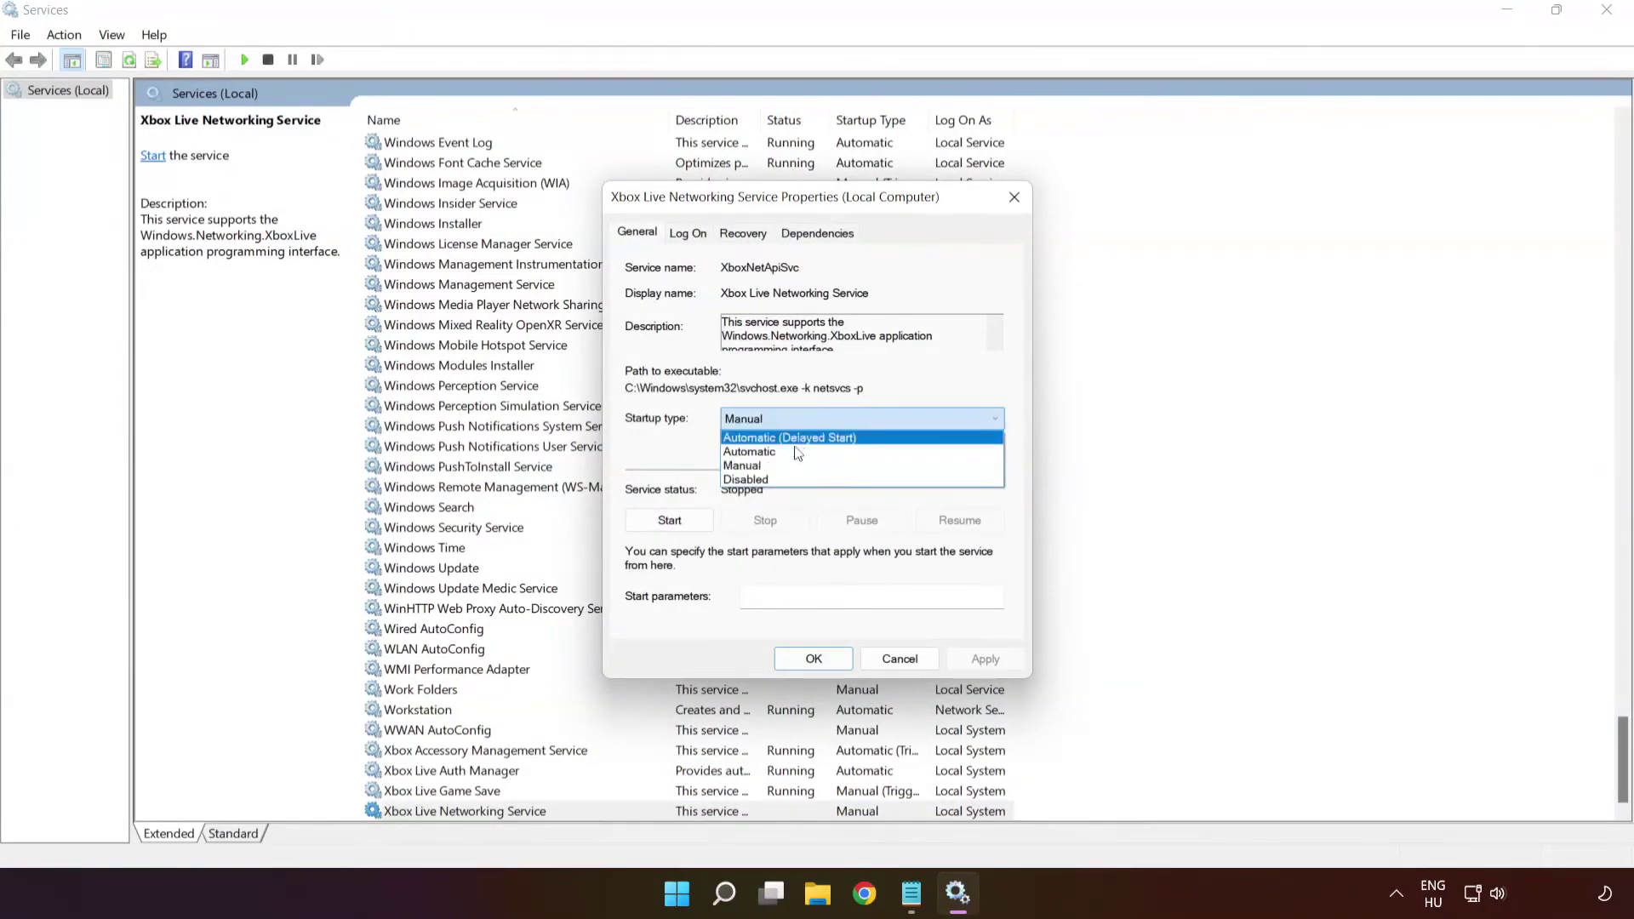
click(794, 447)
click(989, 660)
click(670, 520)
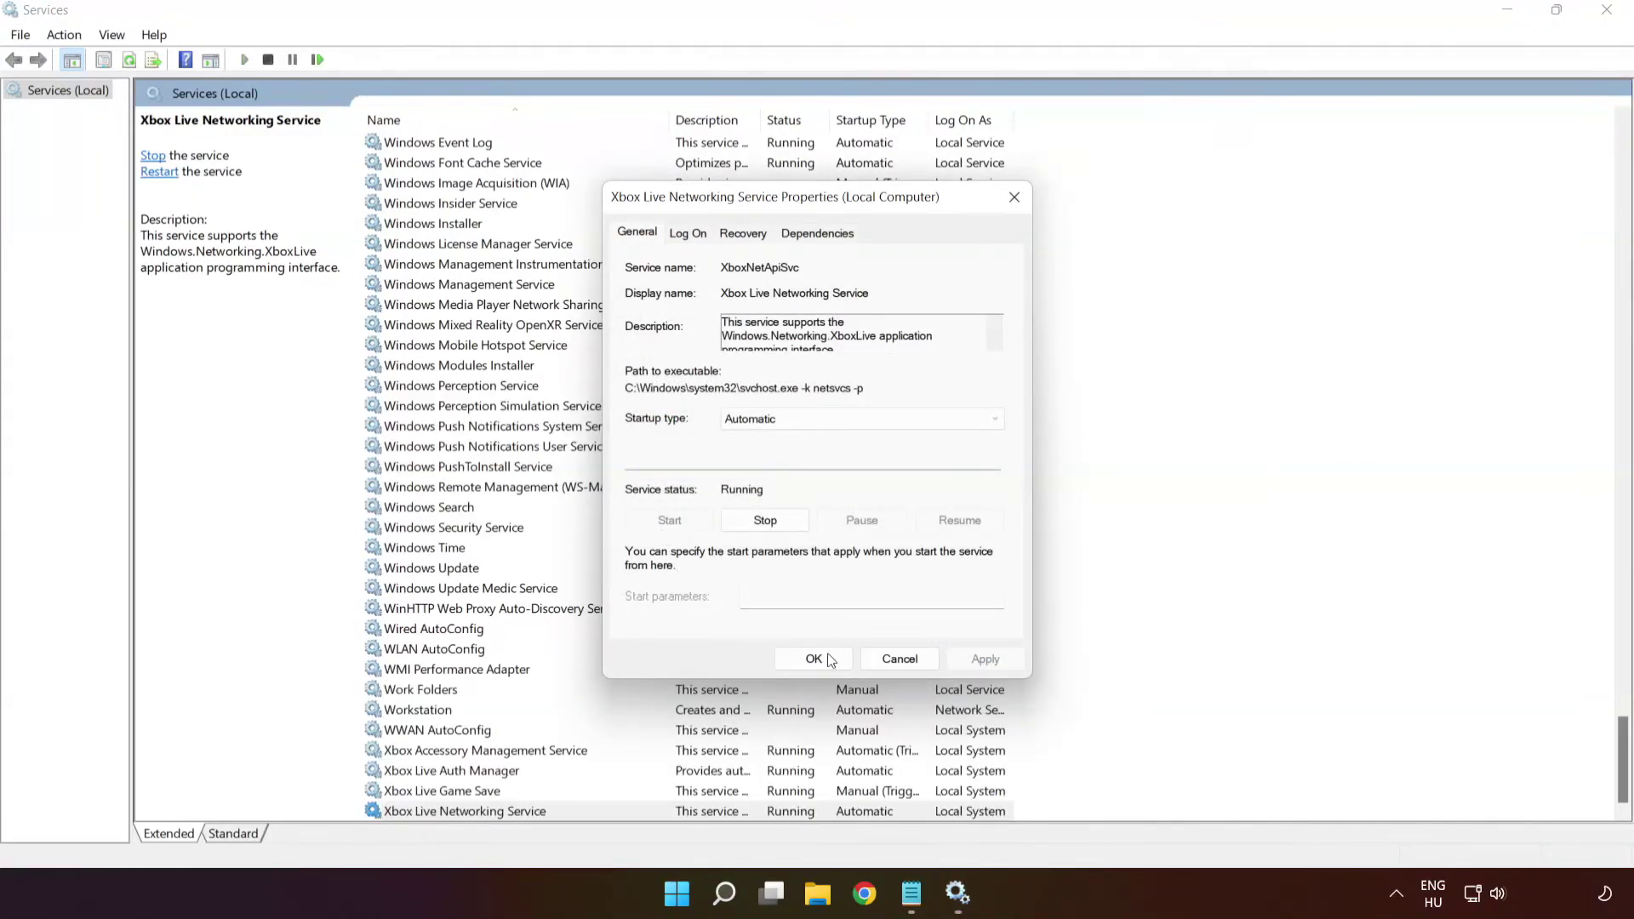
click(796, 660)
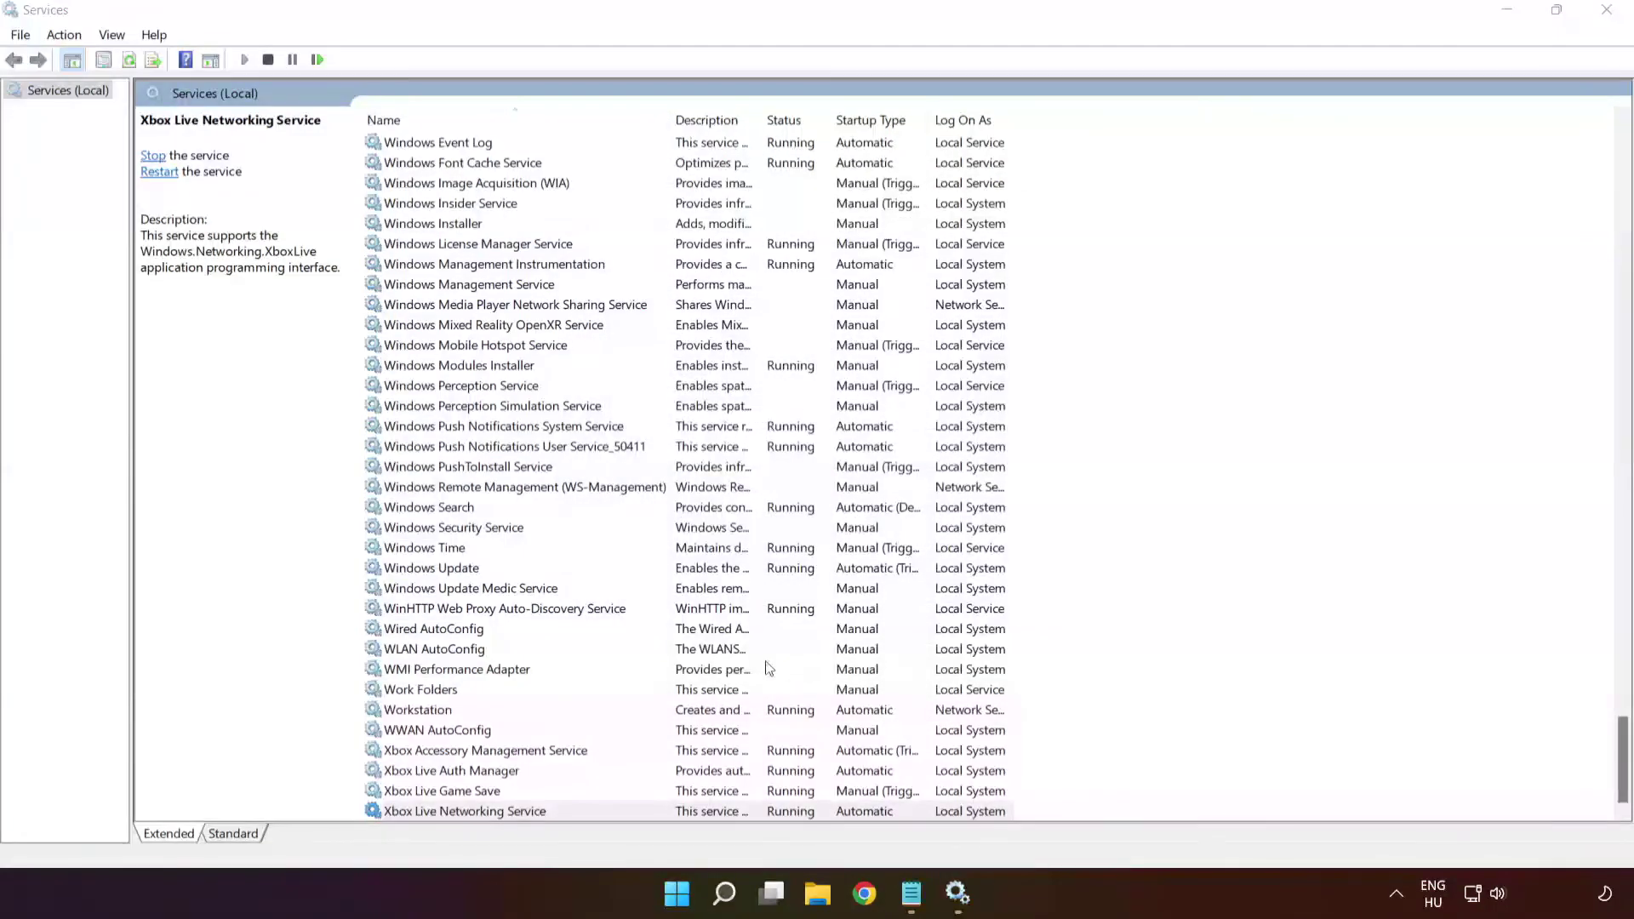
Step: Set Microsoft Store Install Service's startup type to Automatic
key(m)
click(492, 430)
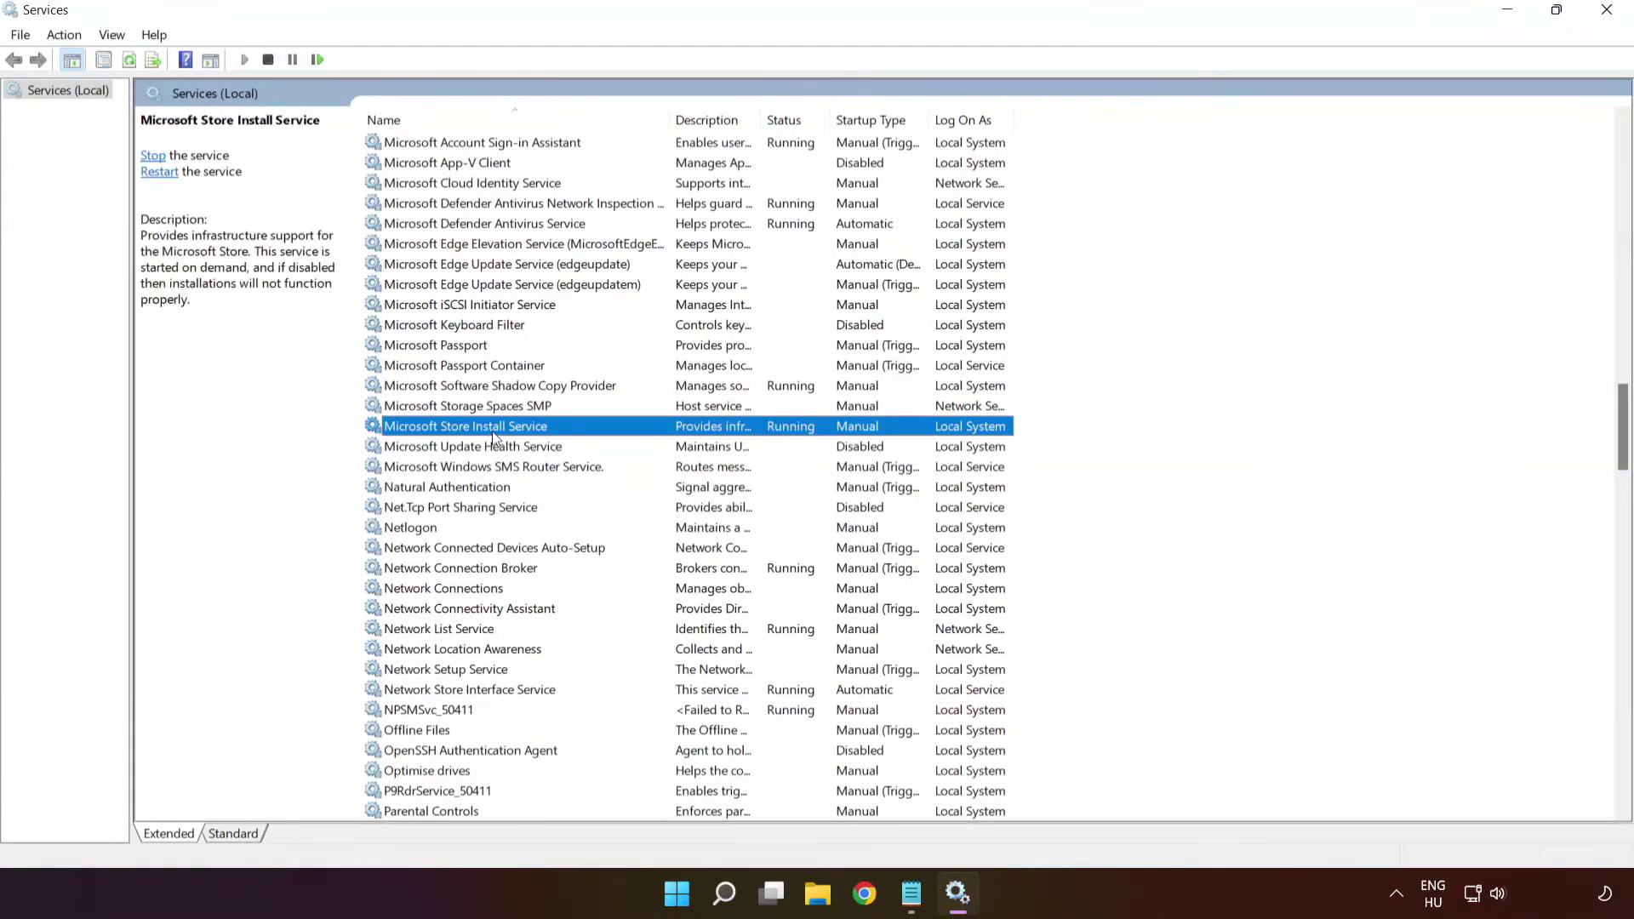
right_click(625, 432)
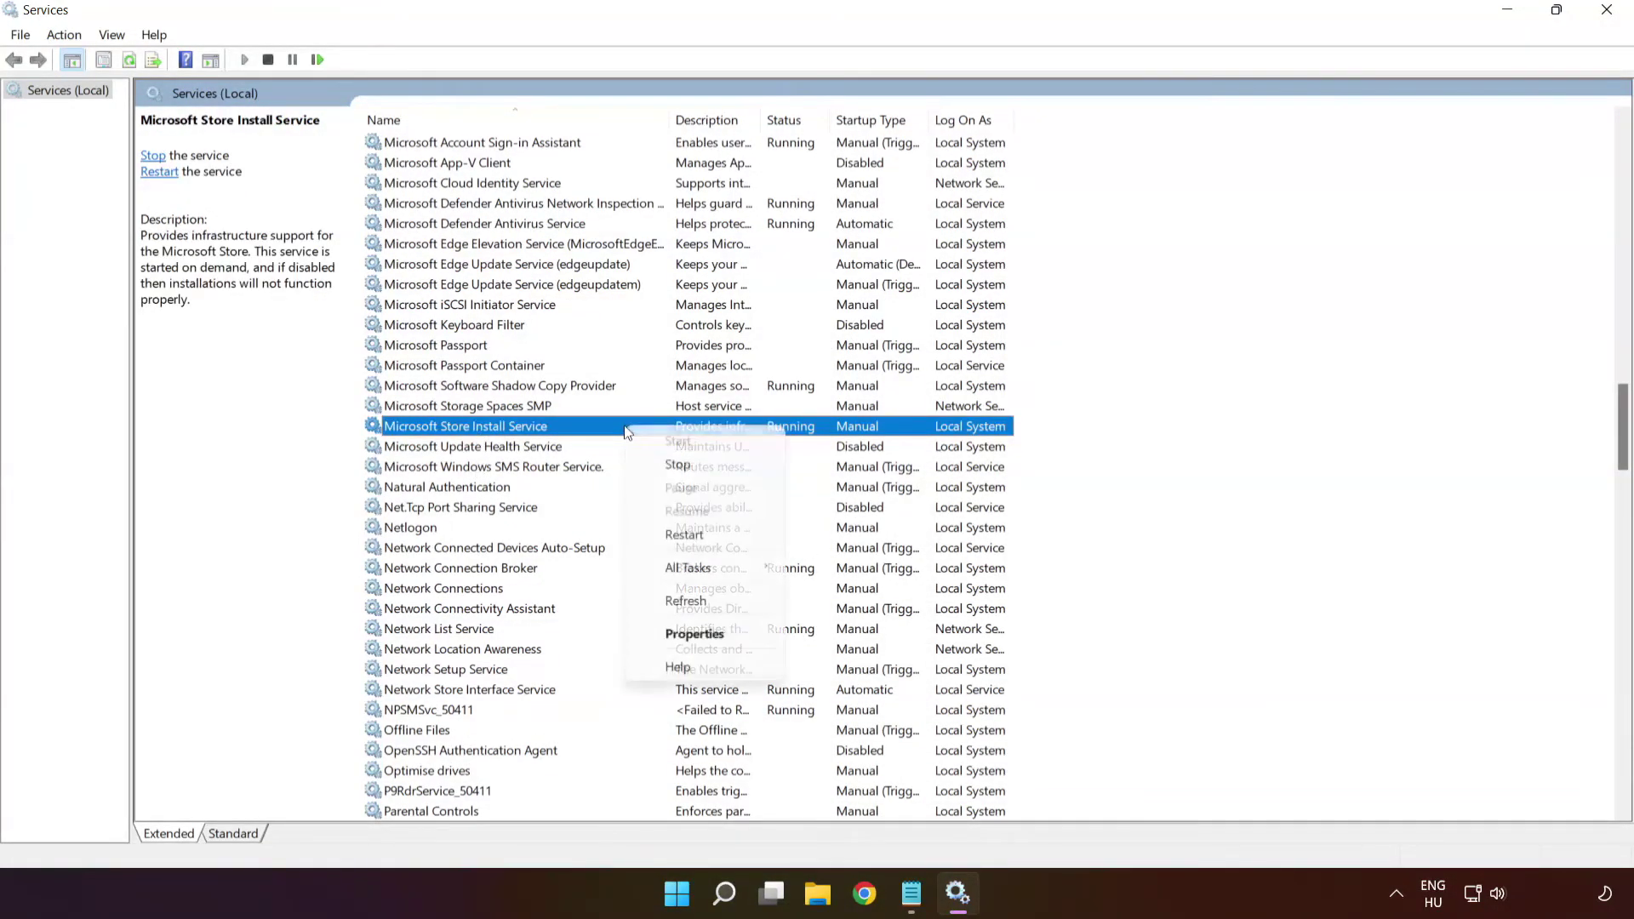
click(703, 634)
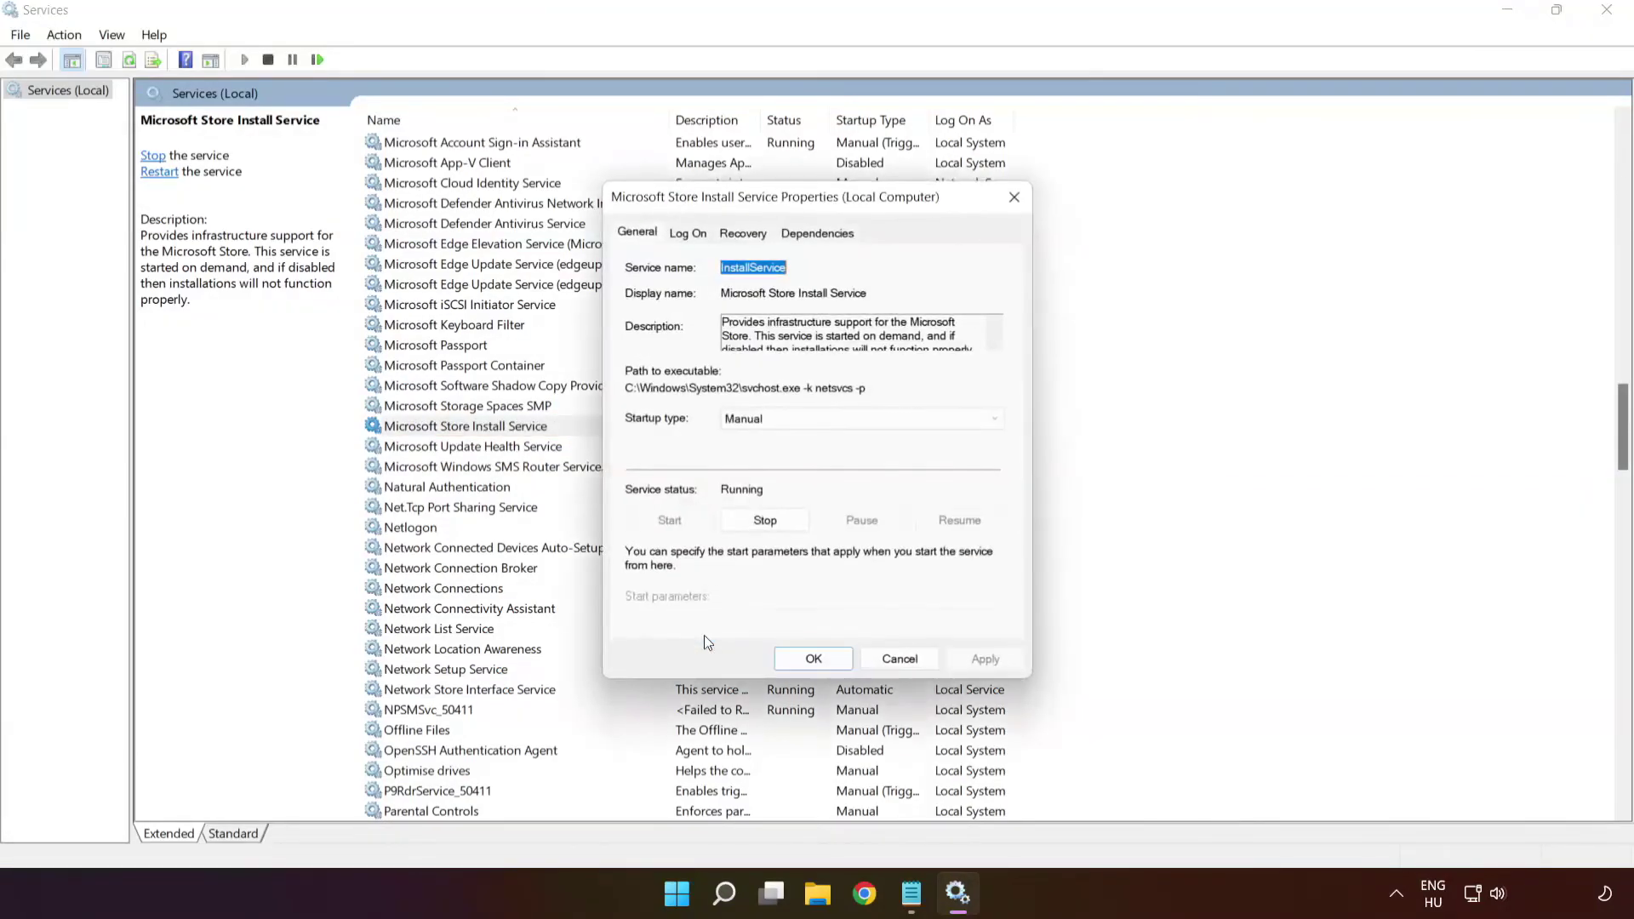
click(791, 419)
click(784, 451)
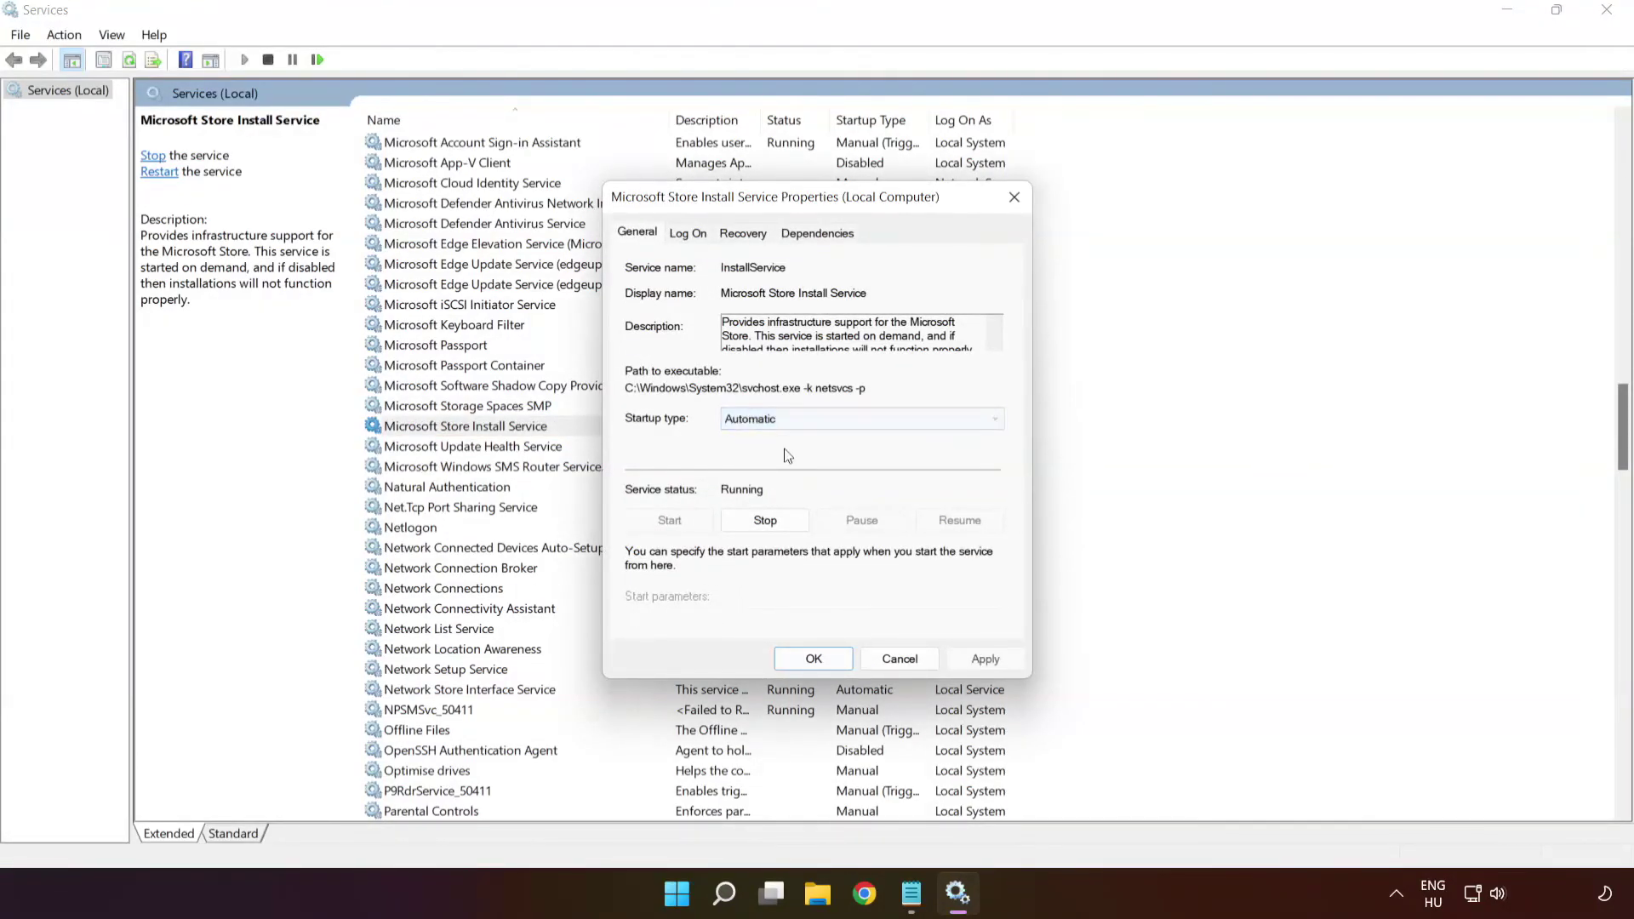
click(978, 659)
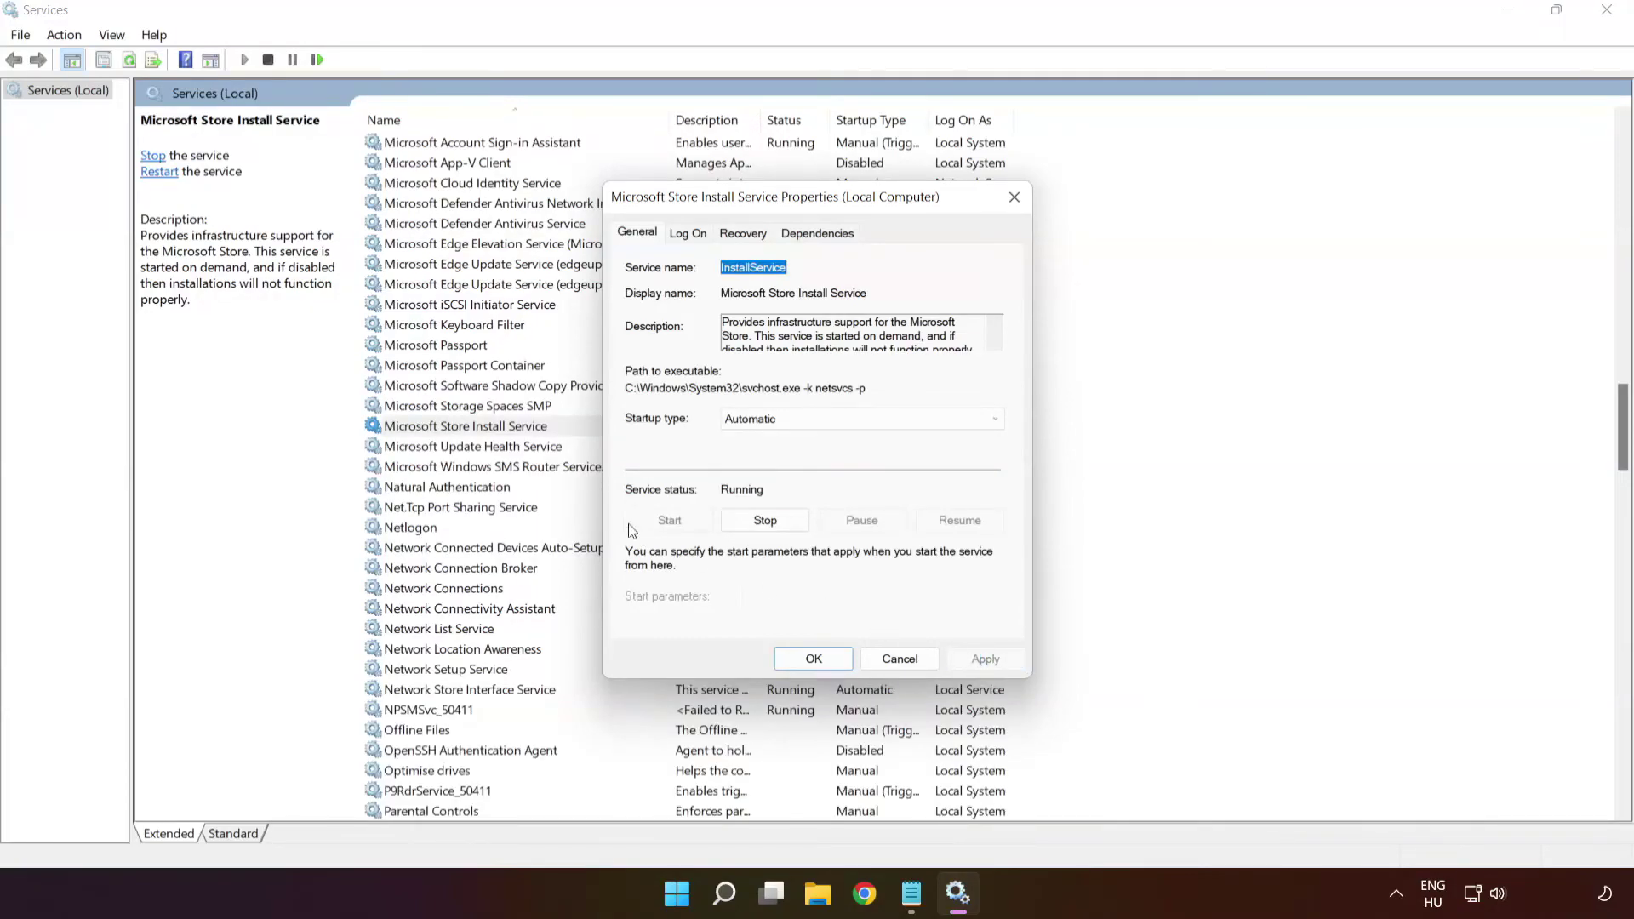
click(813, 661)
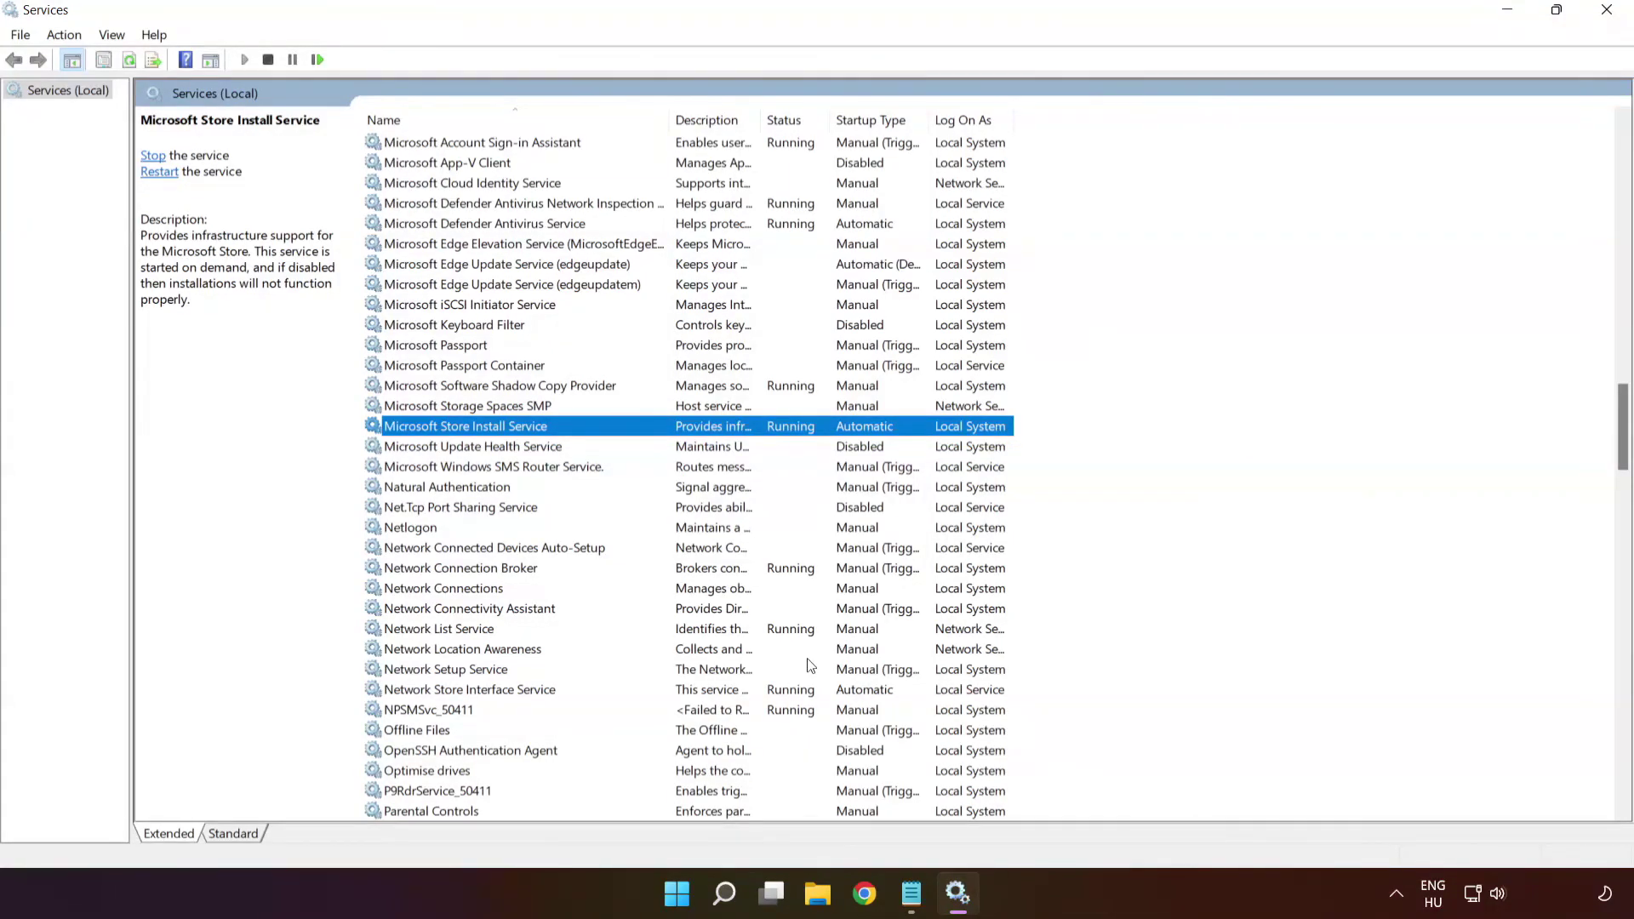
Step: Change Background Intelligent Transfer Service from delayed start to Automatic, then close Services
key(b)
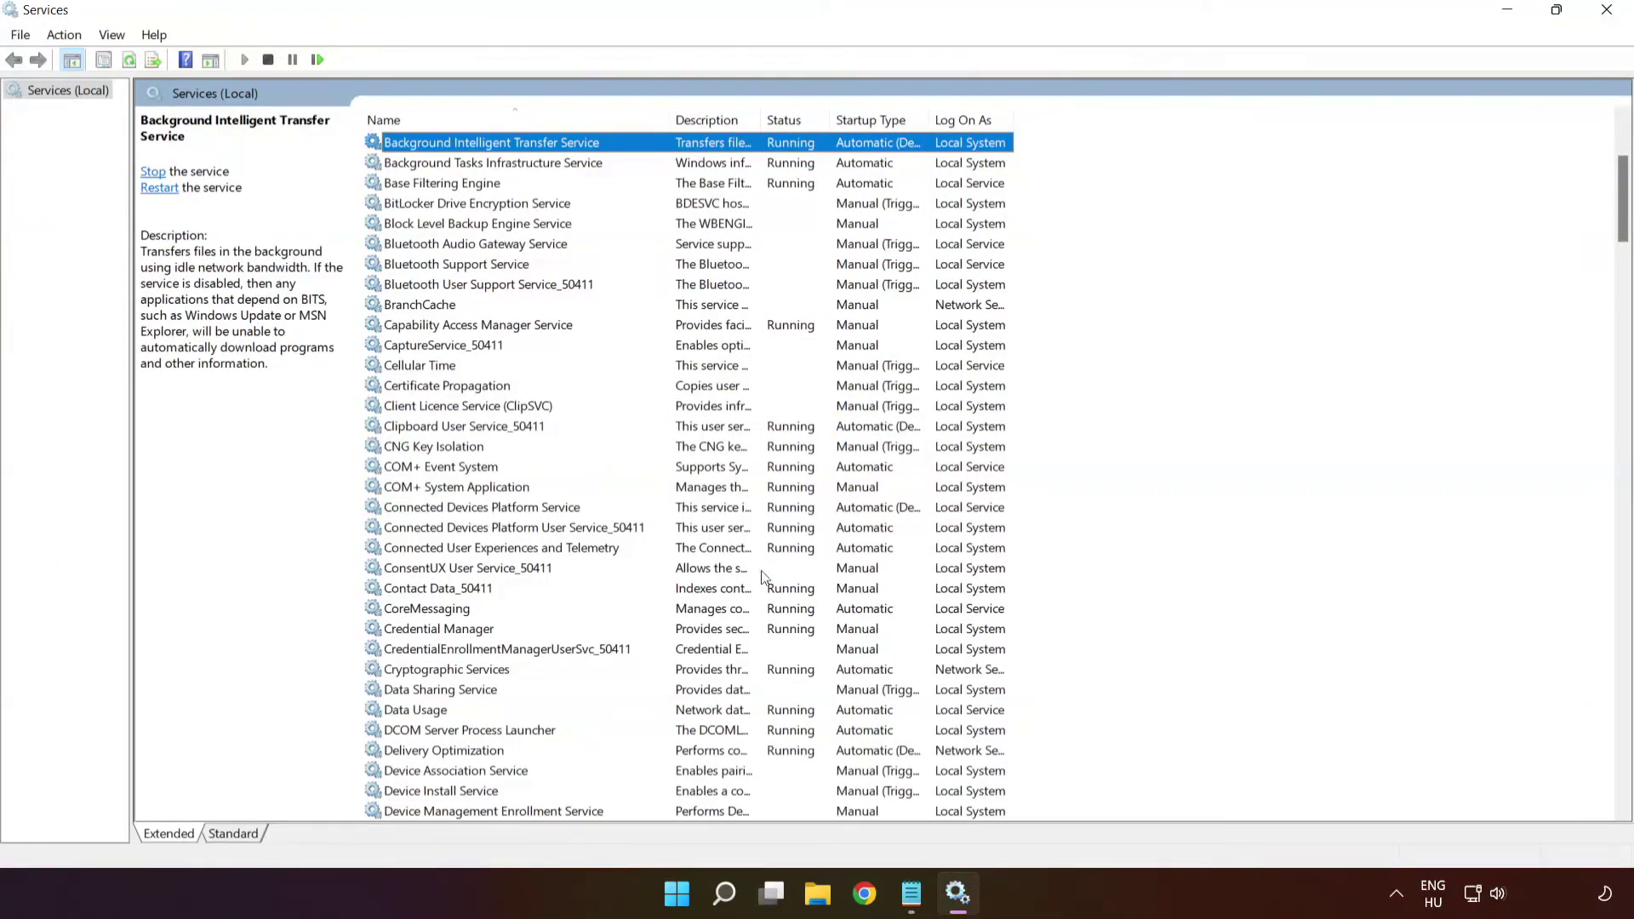
scroll(524, 187, up, 2)
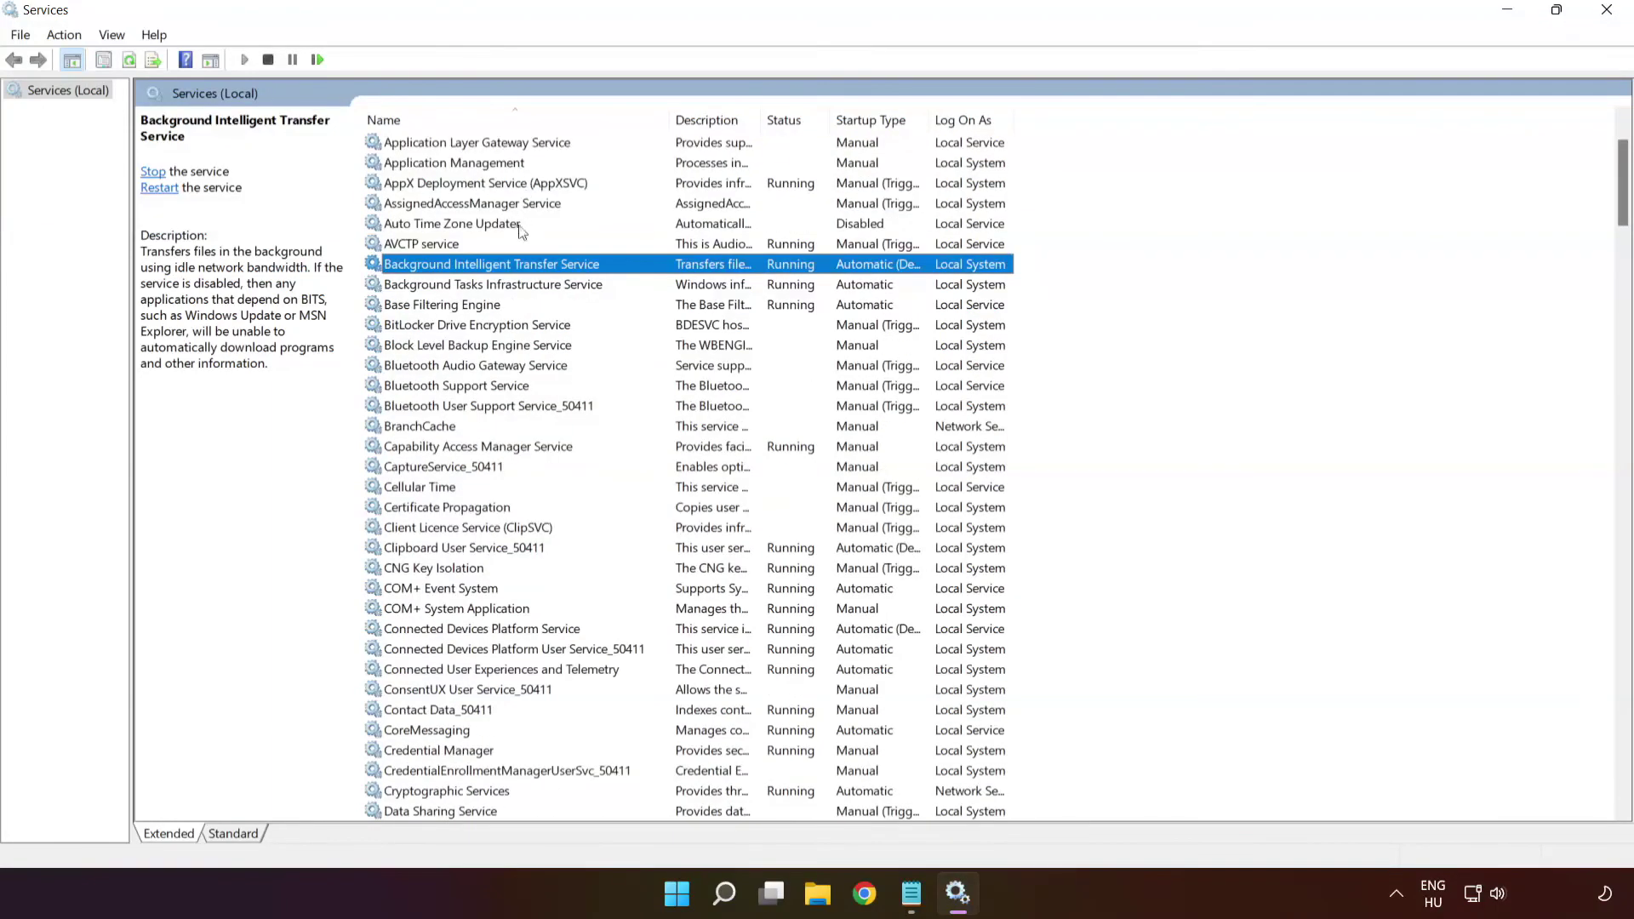
right_click(651, 269)
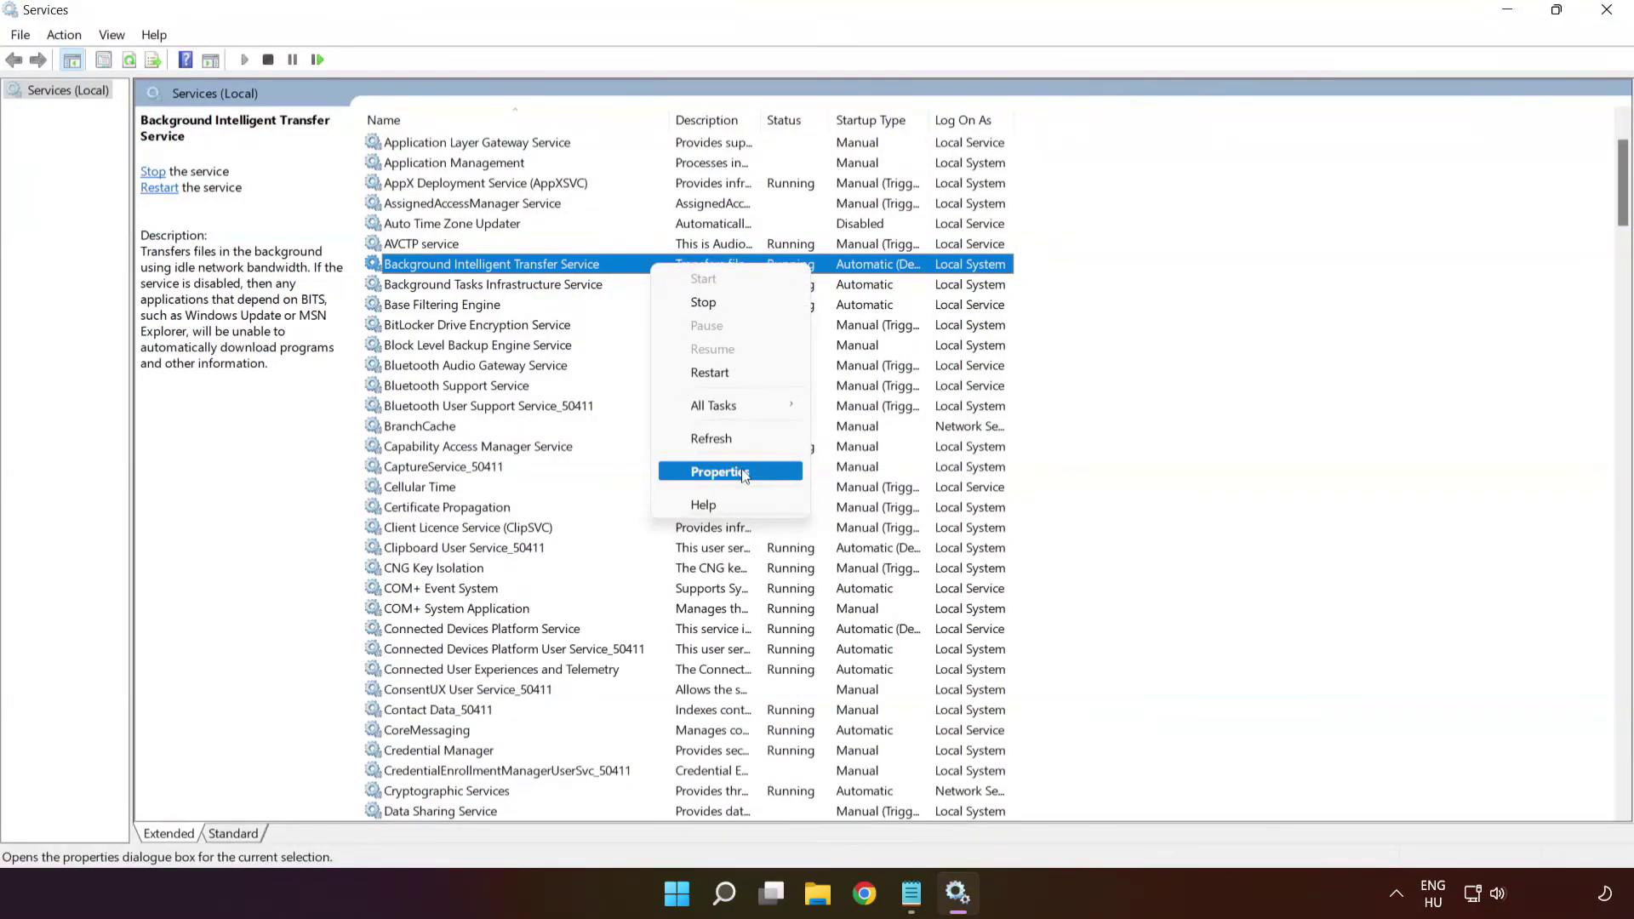
click(742, 473)
click(758, 422)
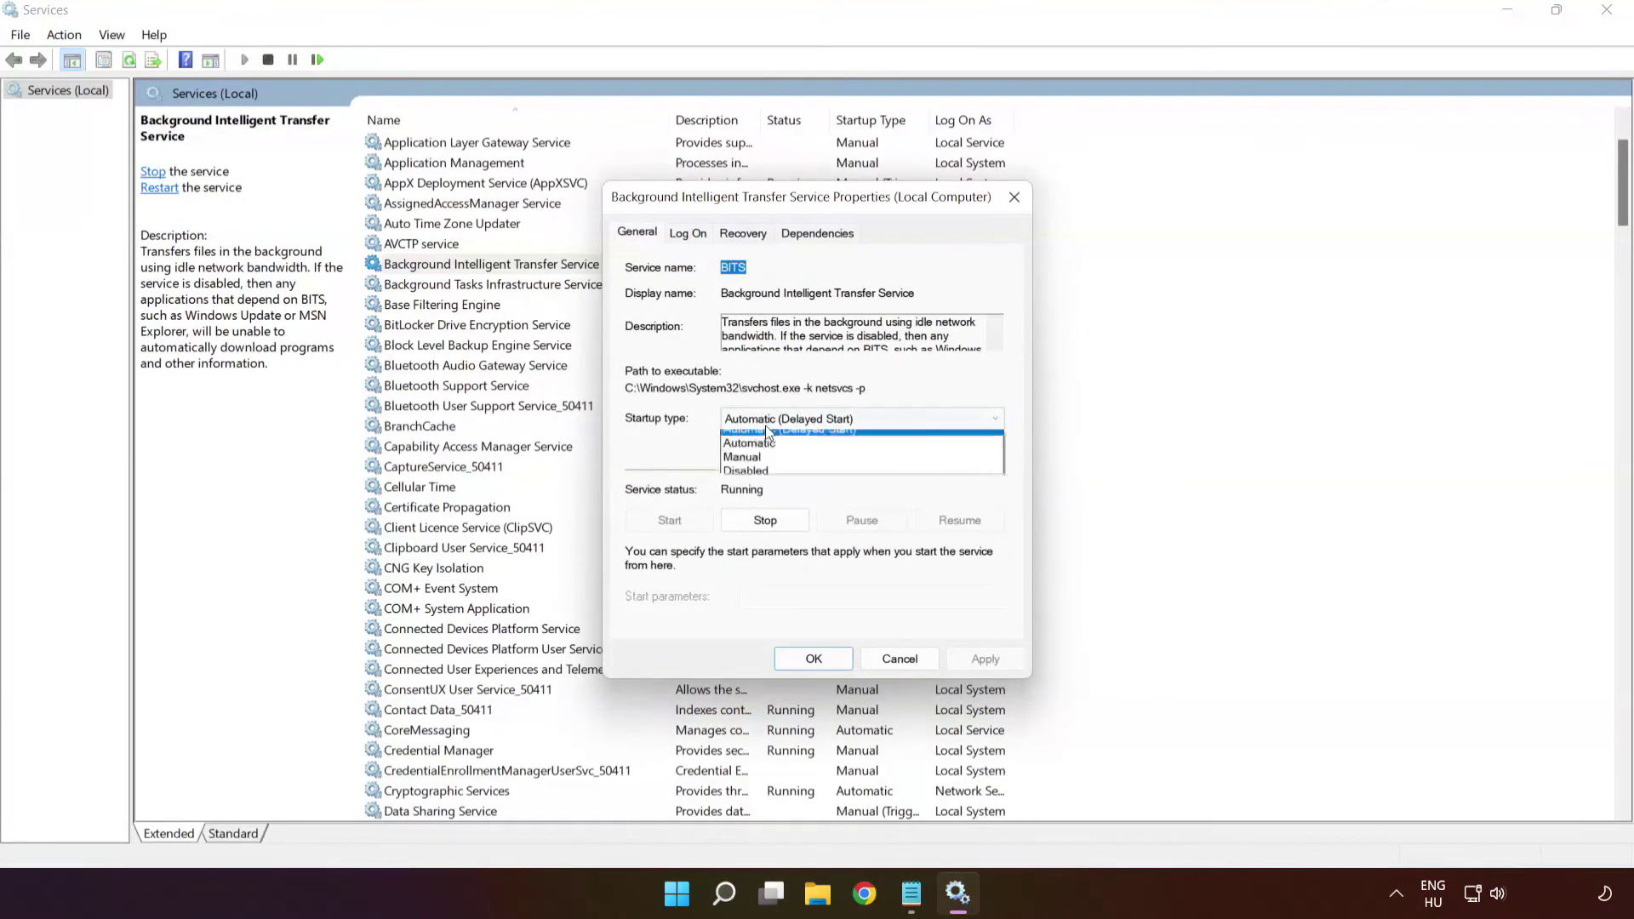
click(769, 448)
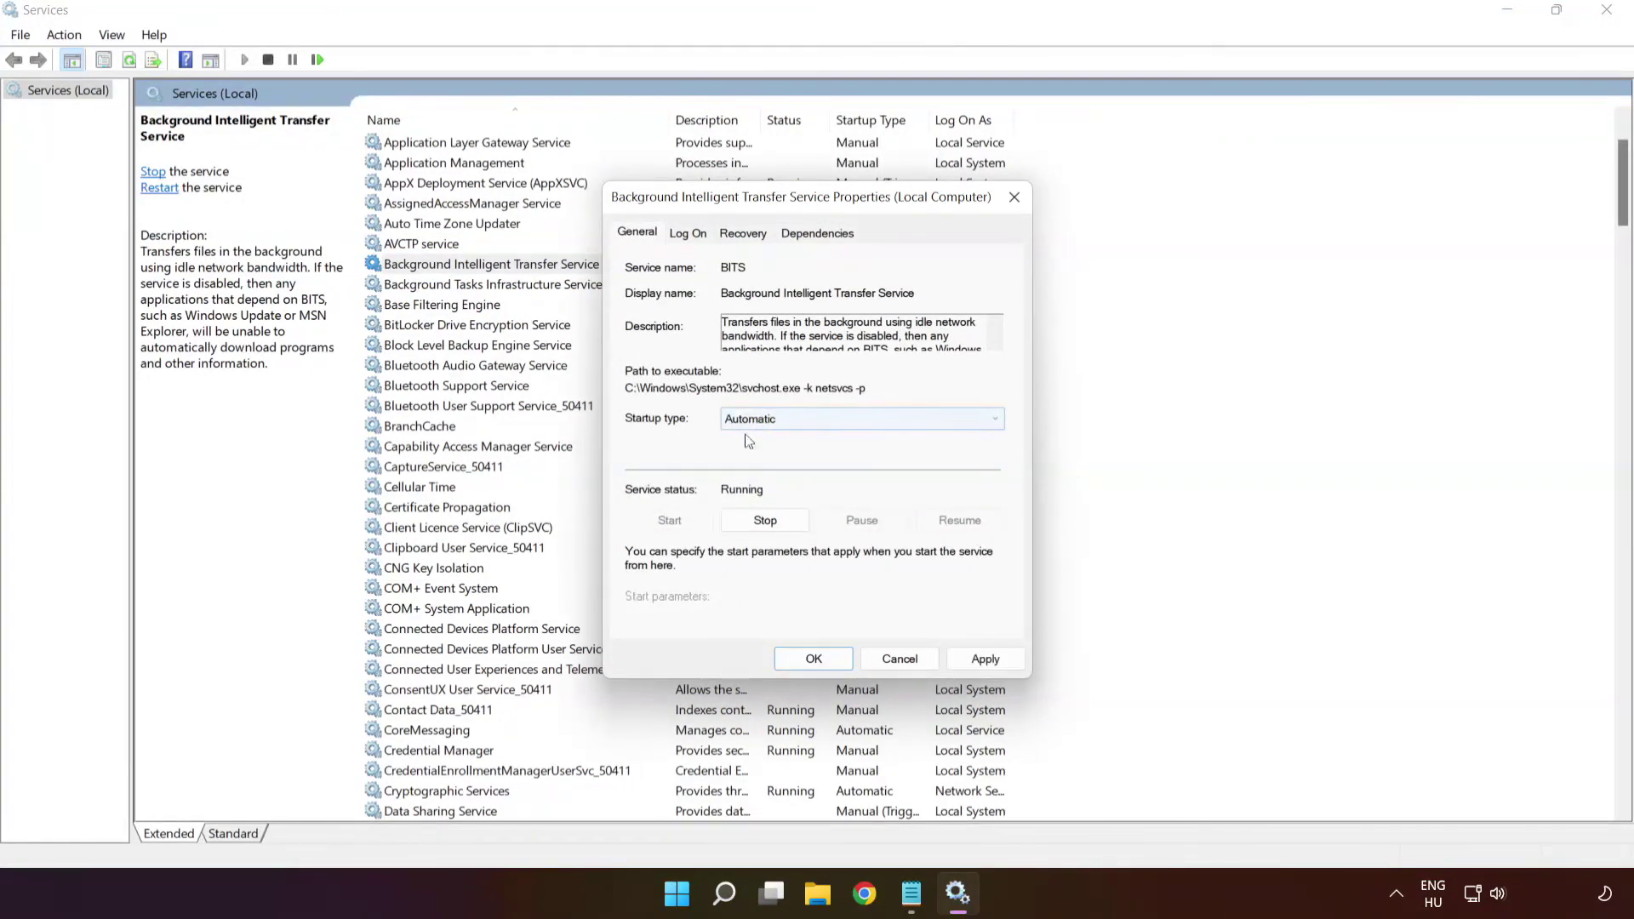
click(987, 659)
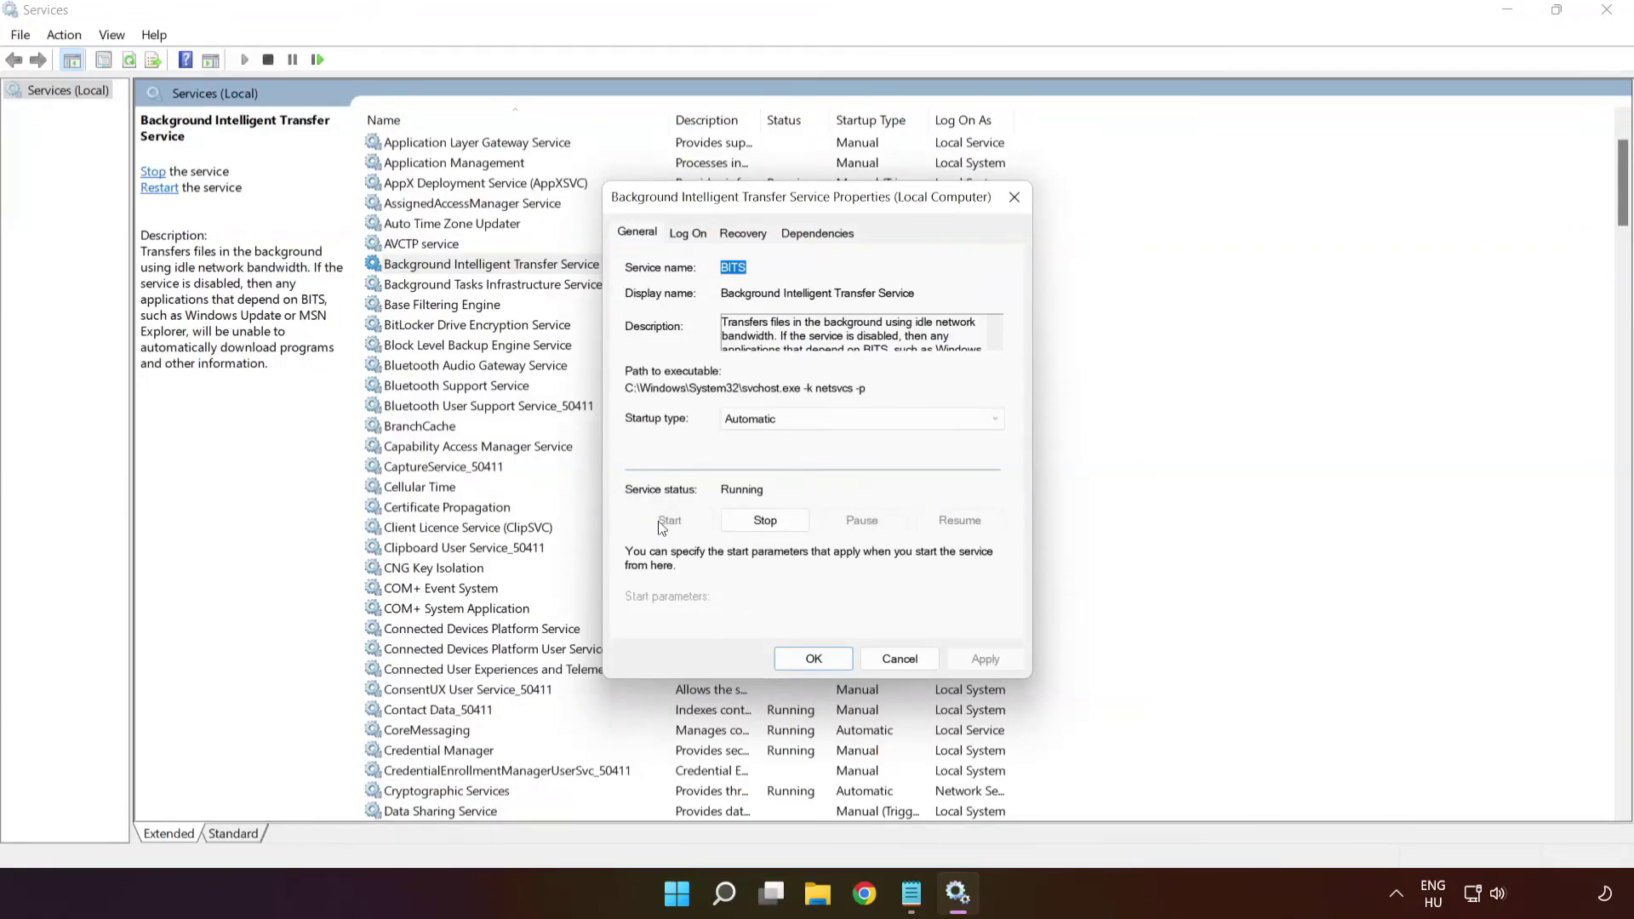
click(824, 662)
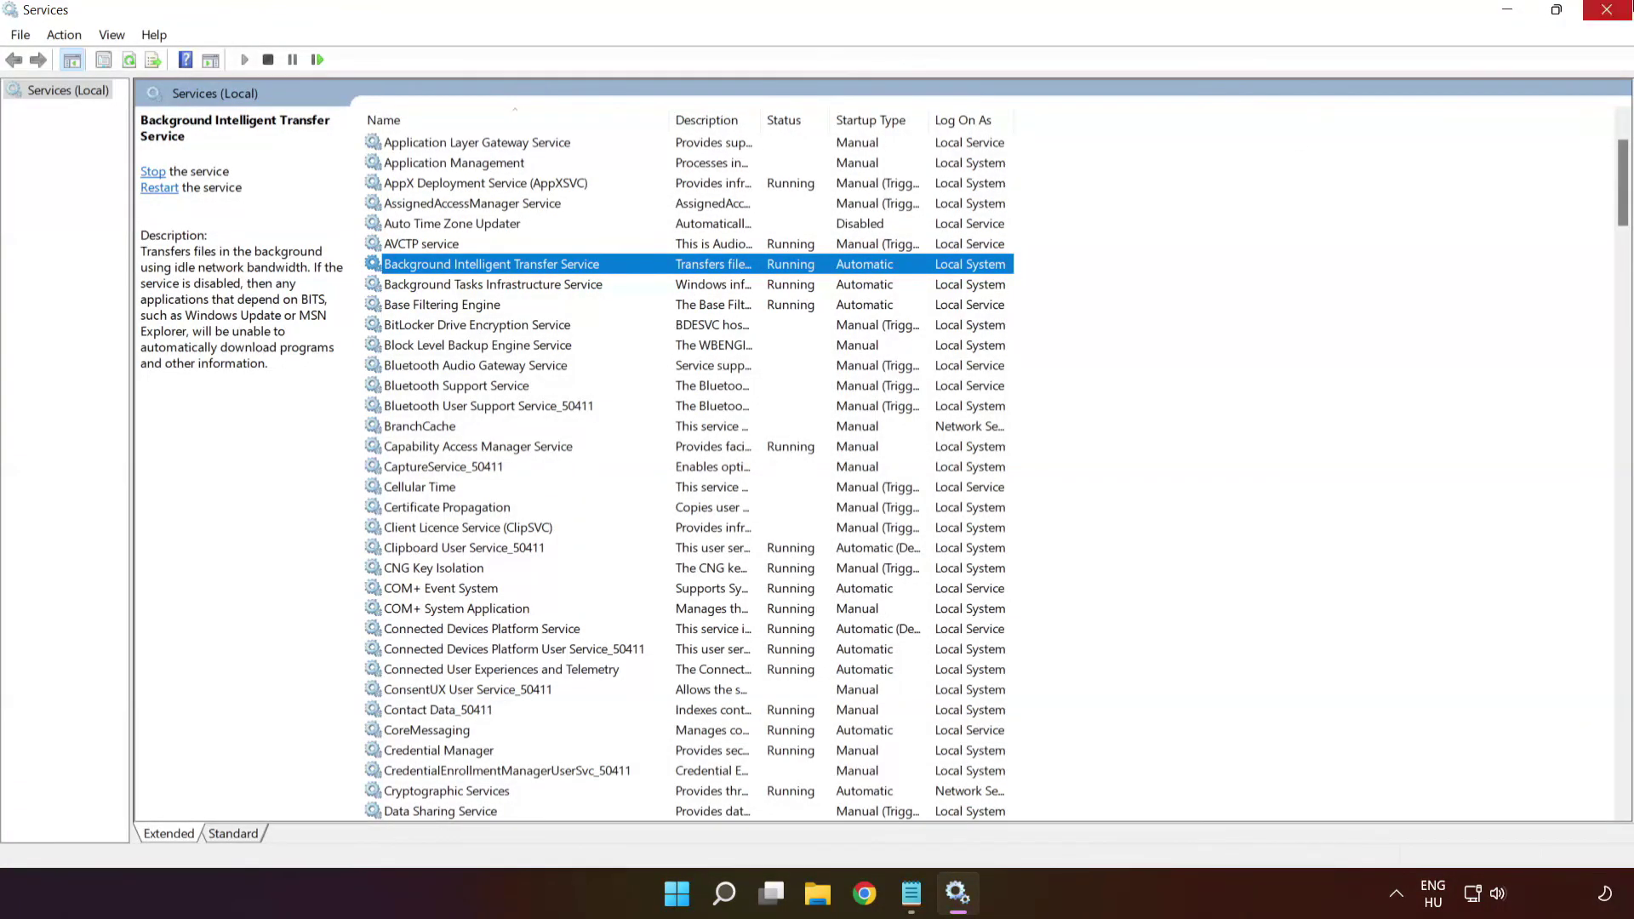
click(1606, 9)
click(698, 900)
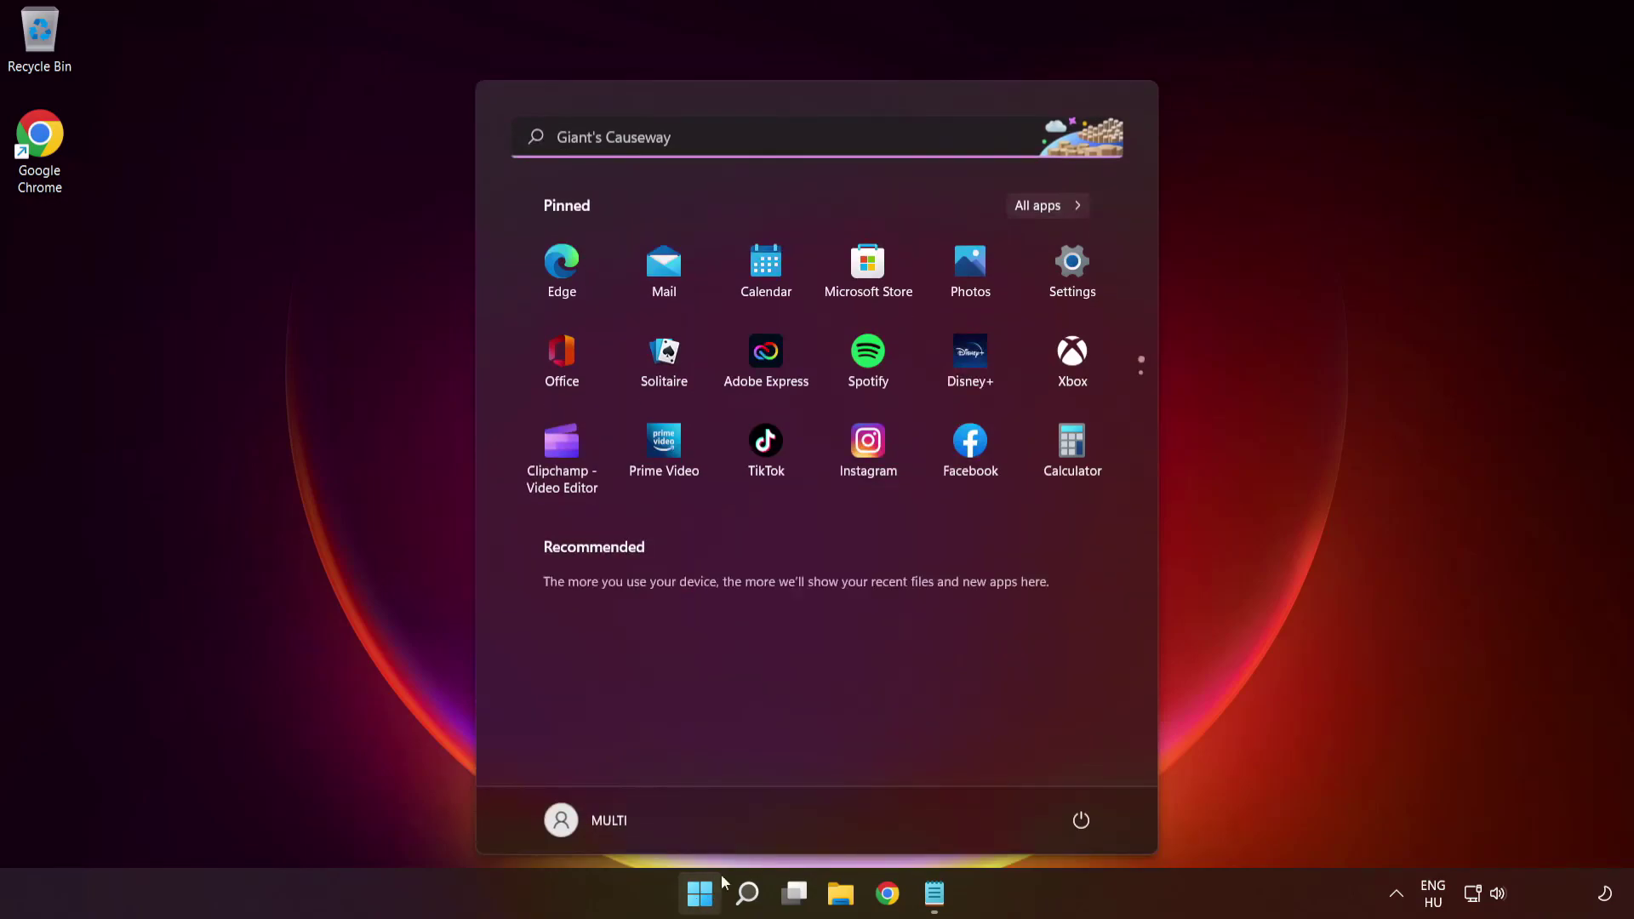
Step: Restart the PC from the Start menu's power options
click(1080, 820)
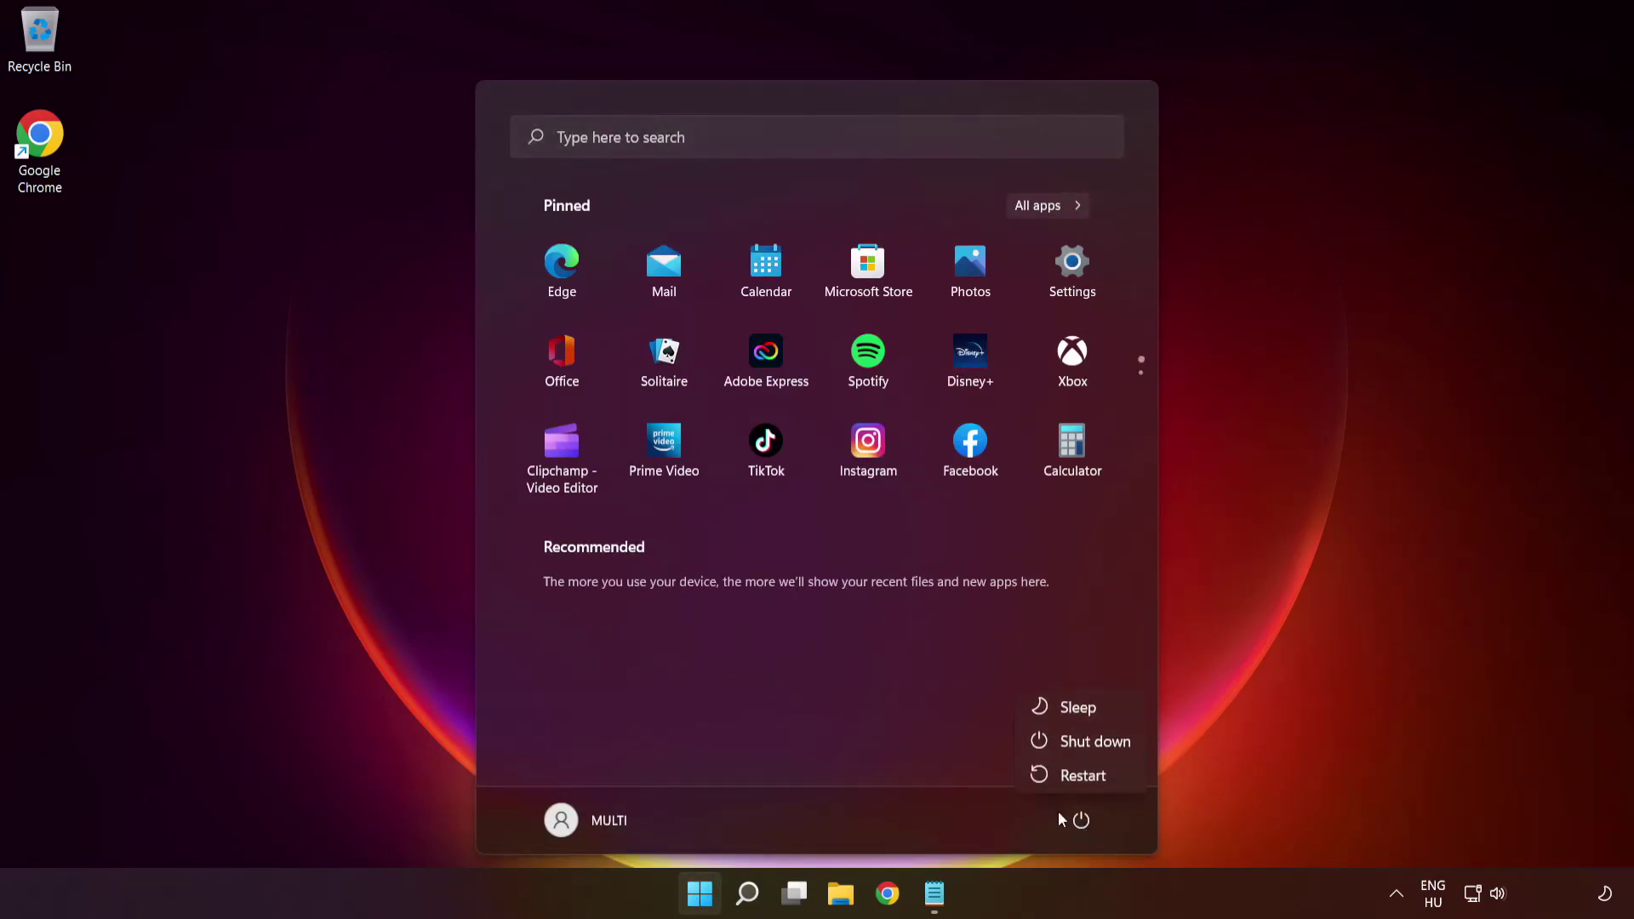
click(1085, 780)
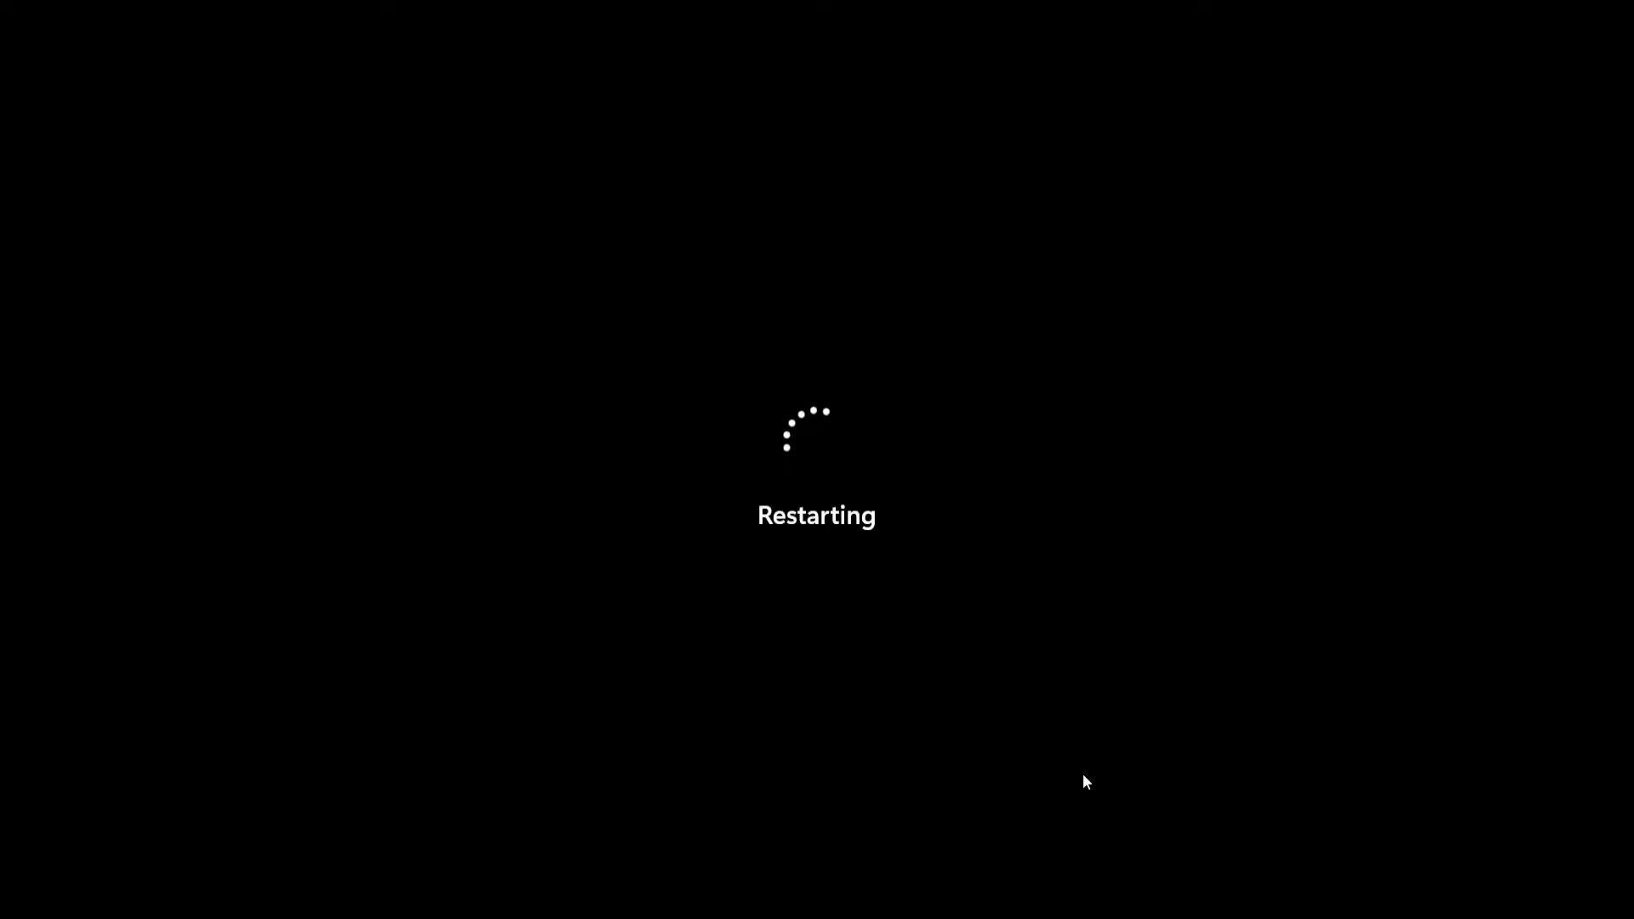